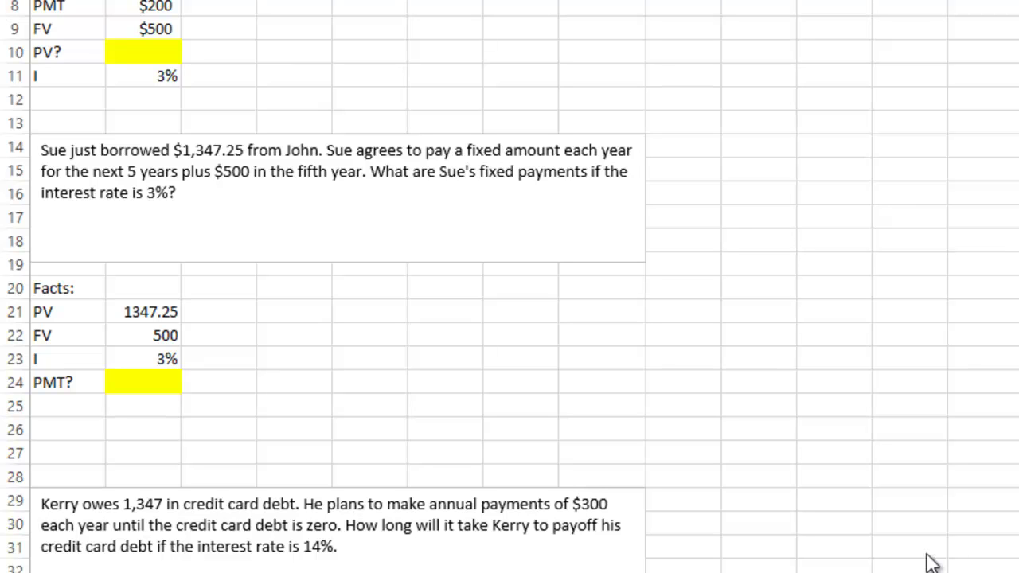
pyautogui.click(824, 561)
pyautogui.scroll(-2, 822, 549)
pyautogui.scroll(-2, 822, 549)
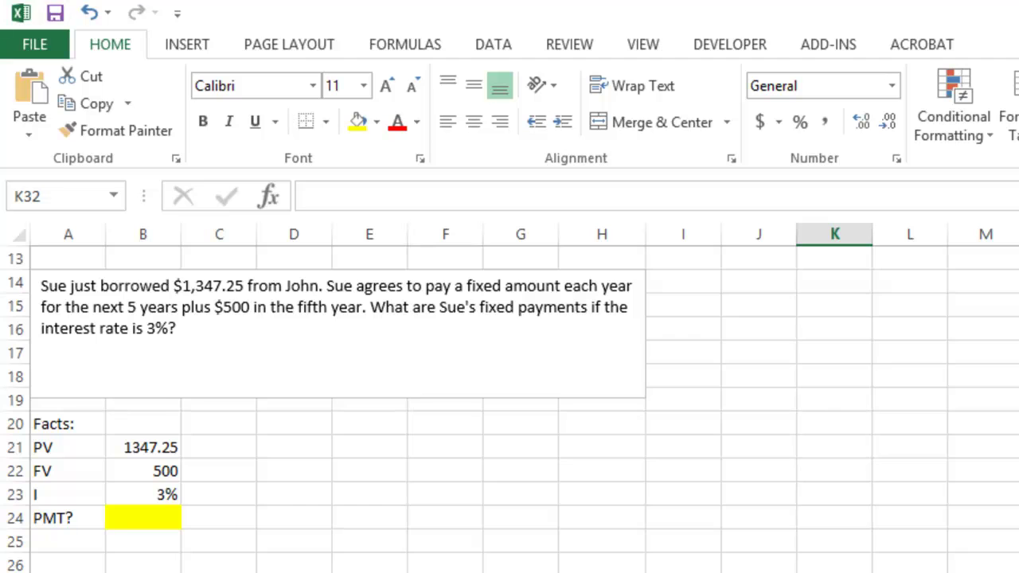
pyautogui.scroll(4, 509, 409)
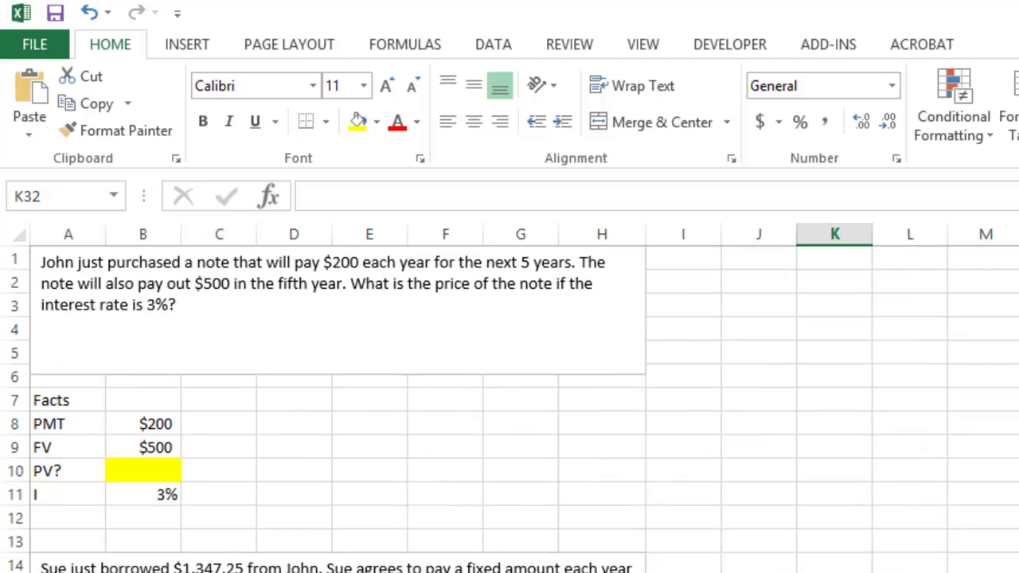
pyautogui.click(342, 352)
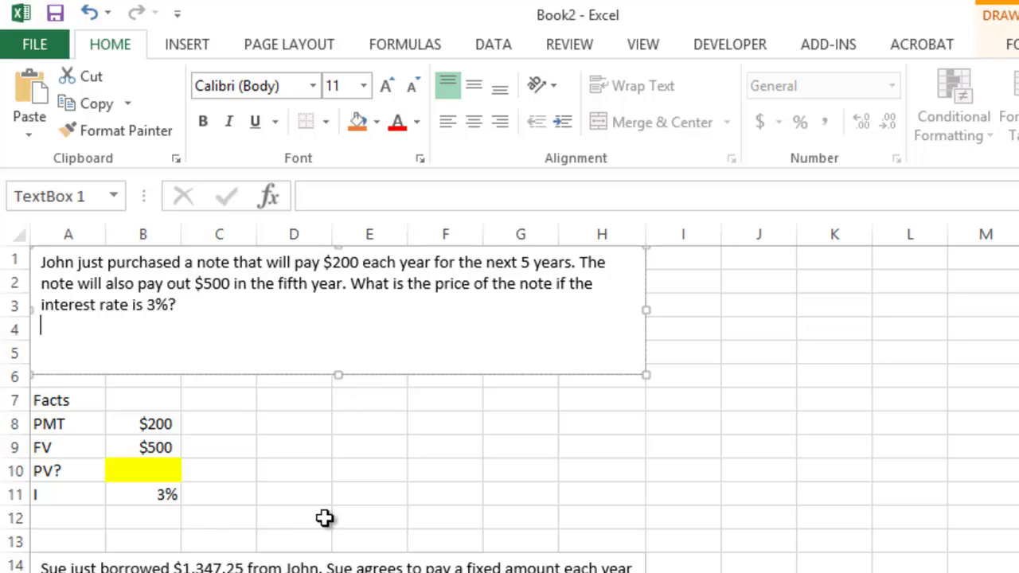
pyautogui.click(251, 517)
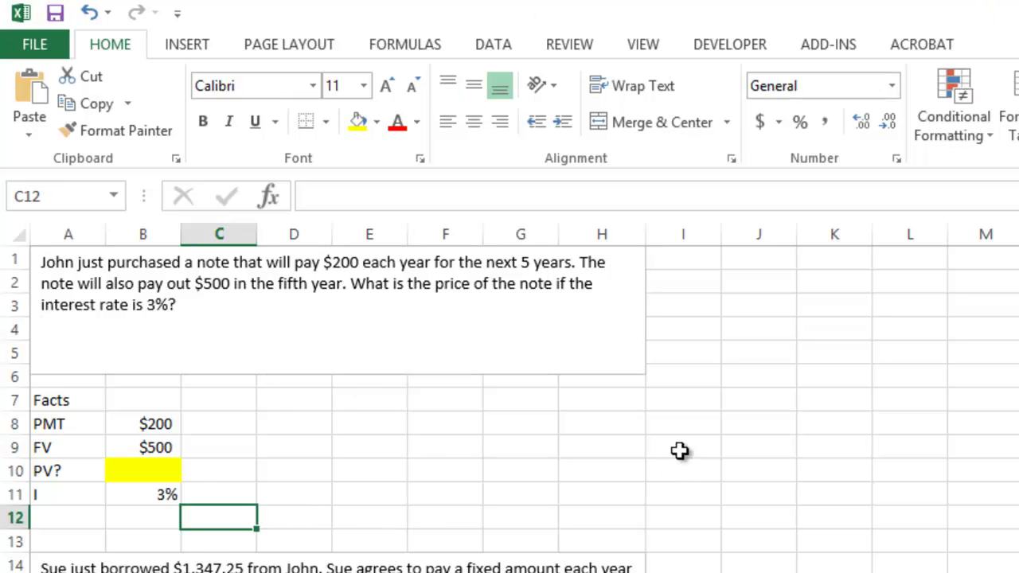
# Build a timeline header in row 8 with the label Time in E8 and periods 0 through 5 in F8:K8
pyautogui.click(375, 420)
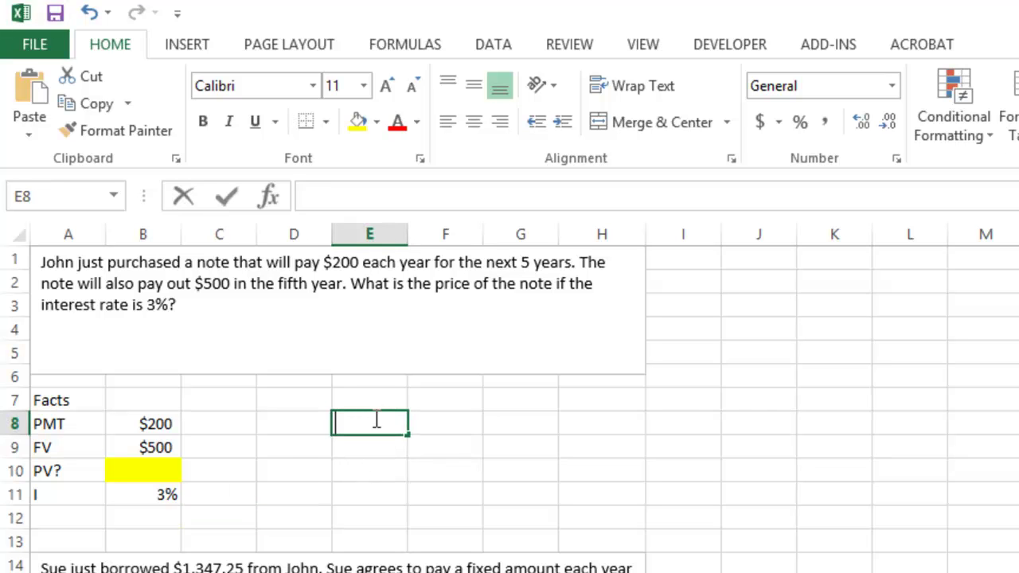
pyautogui.write('Time')
pyautogui.press('Tab')
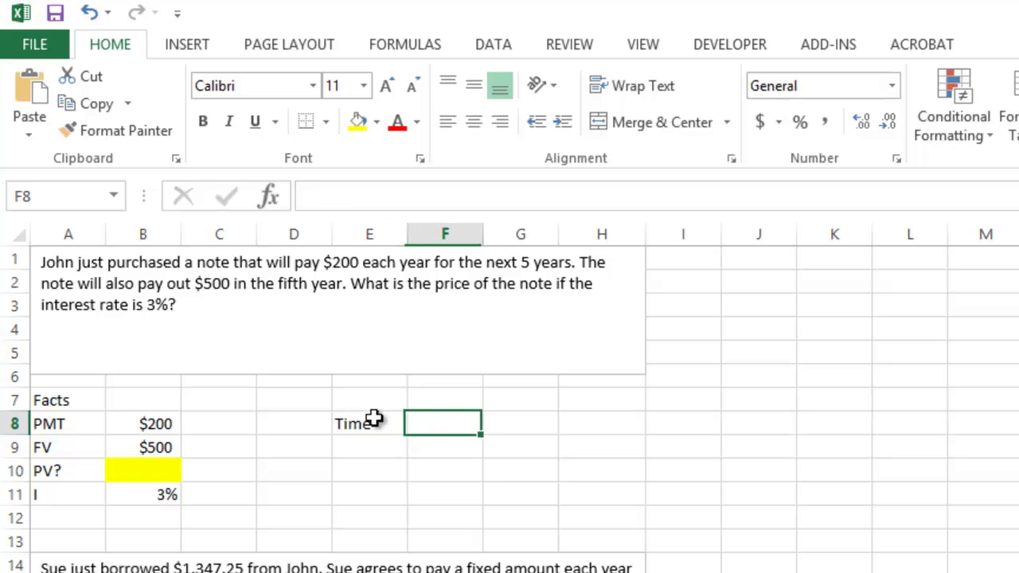
pyautogui.write('0')
pyautogui.press('Tab')
pyautogui.write('1')
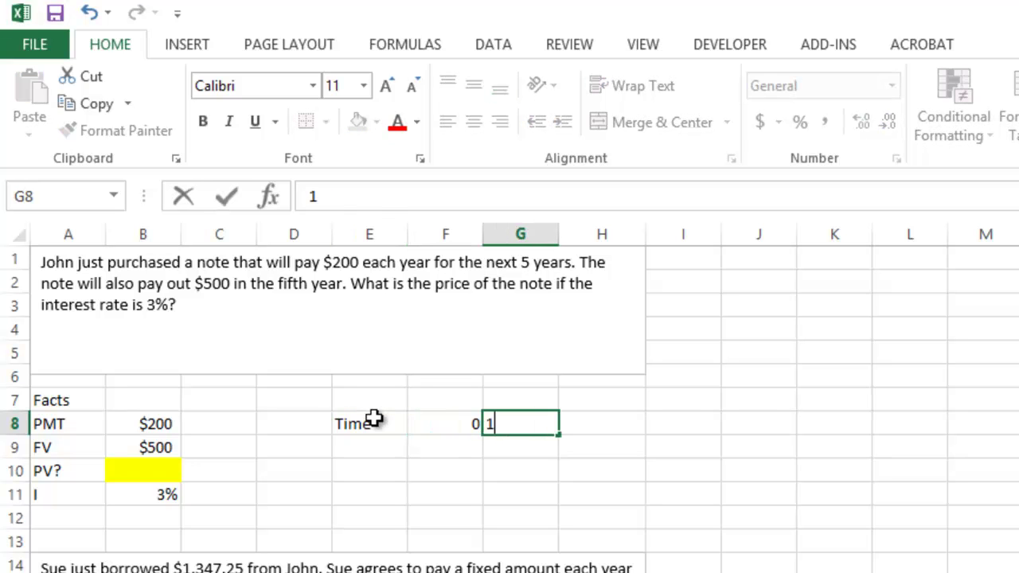
pyautogui.press('Tab')
pyautogui.write('2')
pyautogui.press('Tab')
pyautogui.write('3')
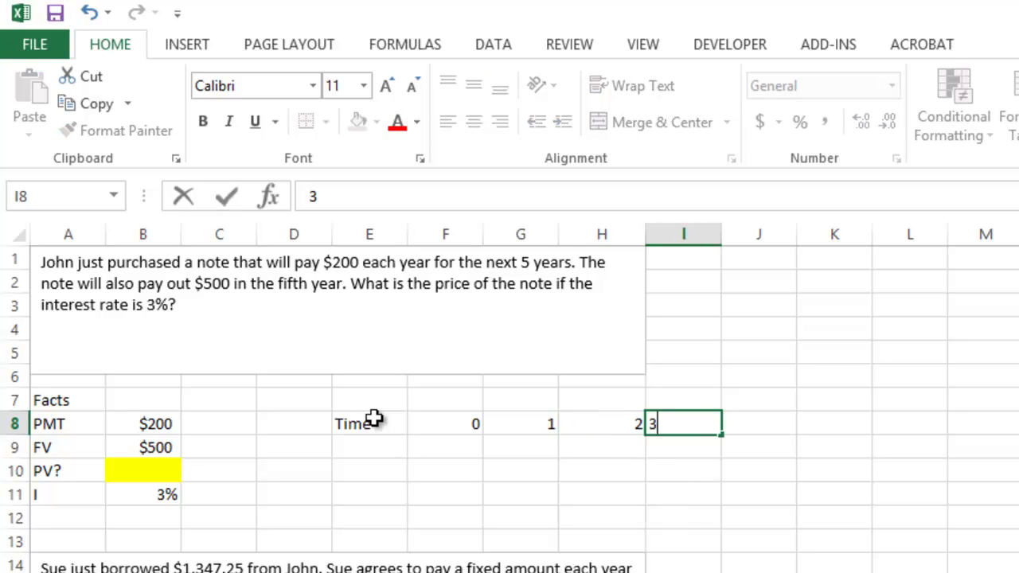
pyautogui.press('Tab')
pyautogui.write('4')
pyautogui.press('Tab')
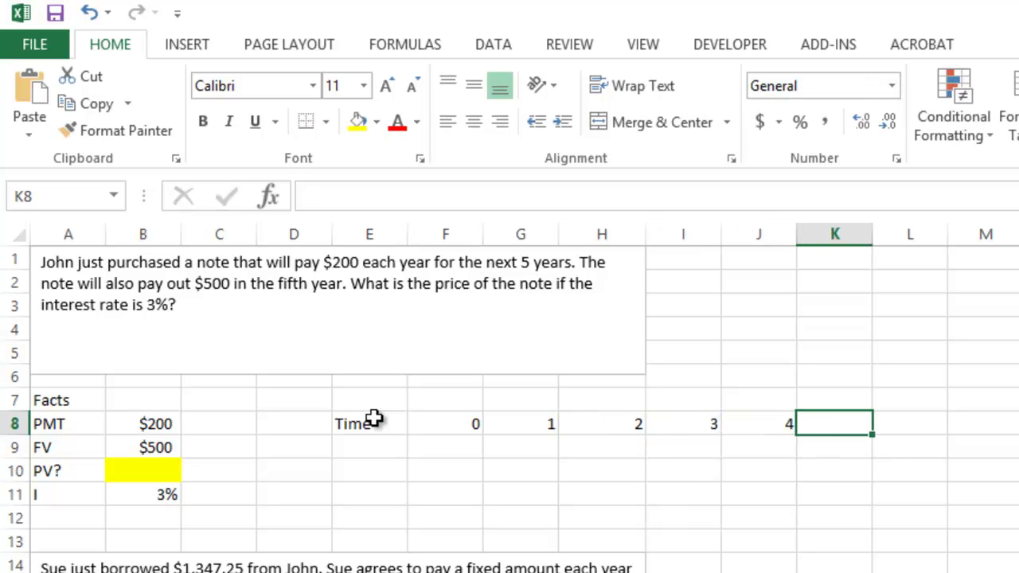
pyautogui.write('5')
pyautogui.press('Return')
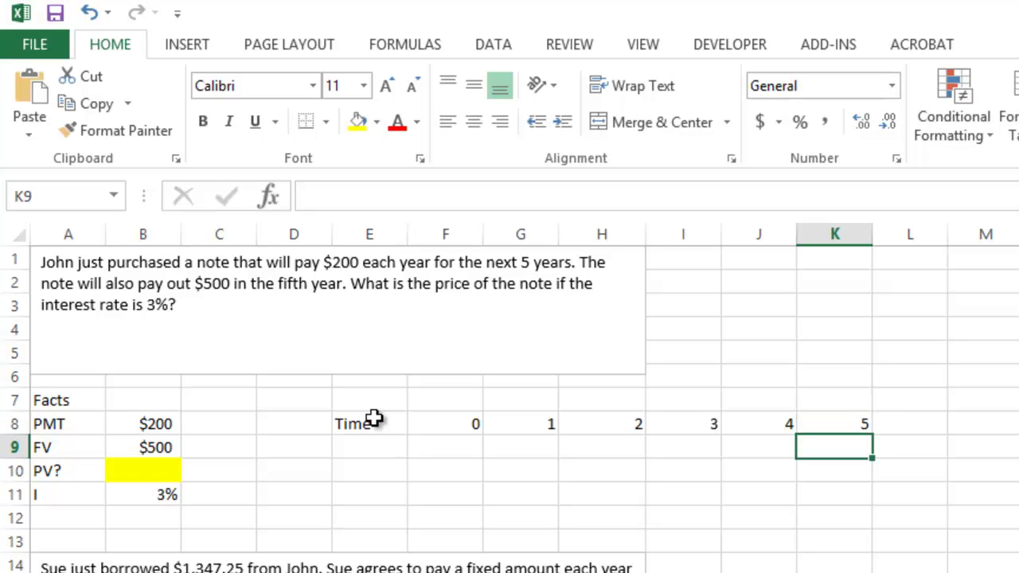
# Link G9 to the annual payment with the absolute reference $B$8 and fill the formula across to K9
pyautogui.press('Left')
pyautogui.press('Left')
pyautogui.press('Left')
pyautogui.press('Left')
pyautogui.press('Left')
pyautogui.press('Right')
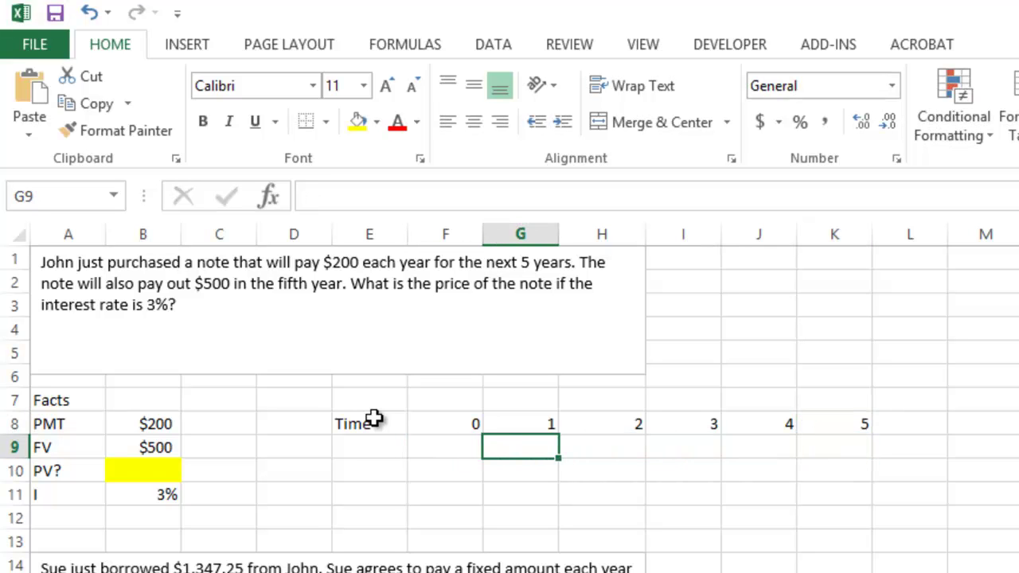
pyautogui.write('+')
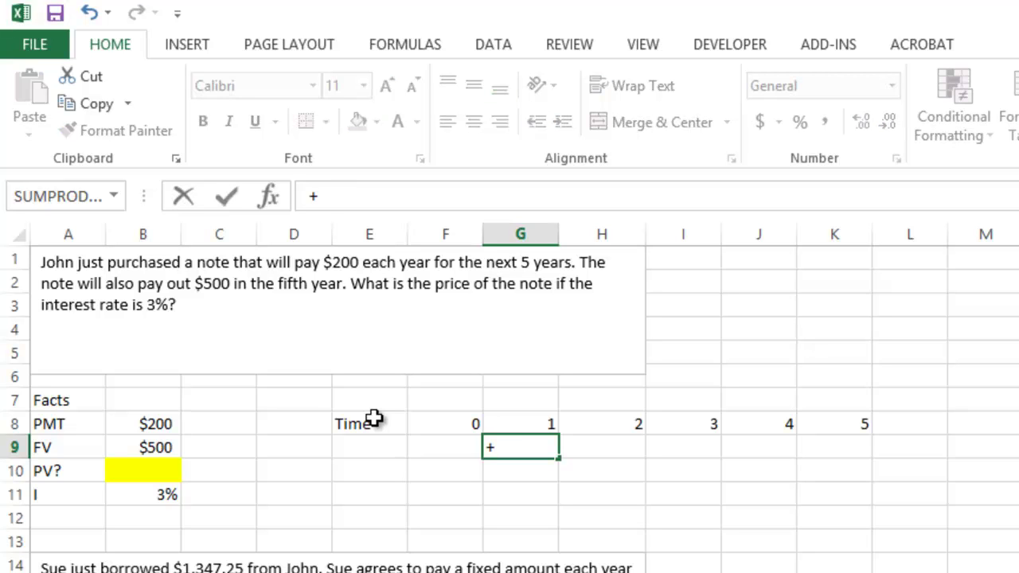
pyautogui.press('Left')
pyautogui.press('Left')
pyautogui.press('Left')
pyautogui.press('Left')
pyautogui.press('Left')
pyautogui.press('Up')
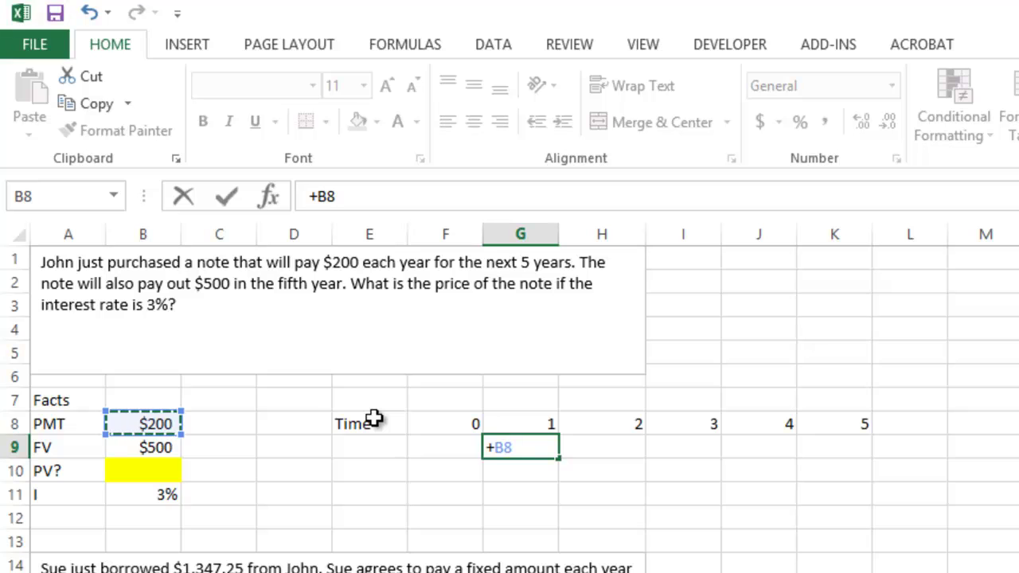
pyautogui.press('F4')
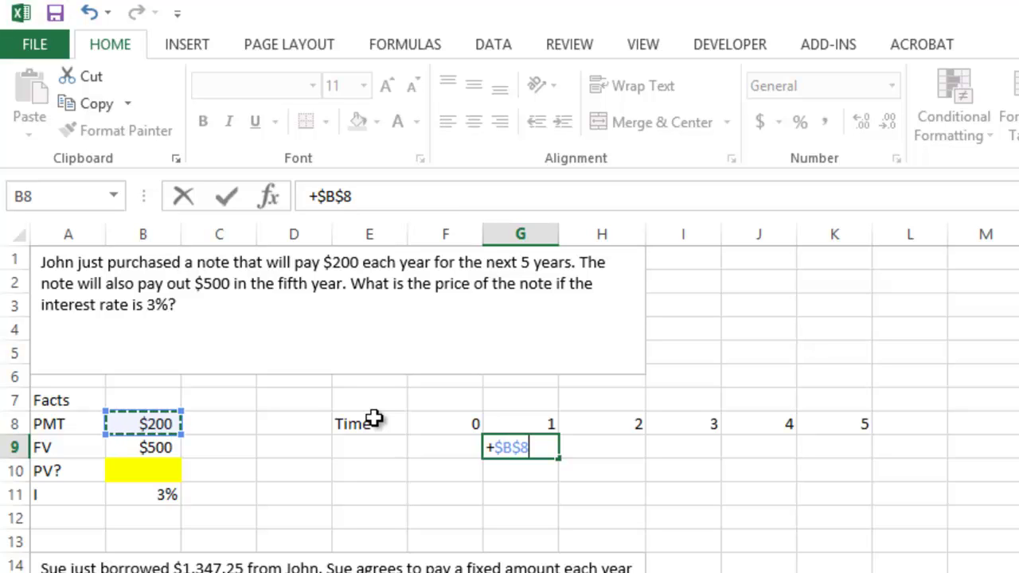
pyautogui.press('Return')
pyautogui.press('Up')
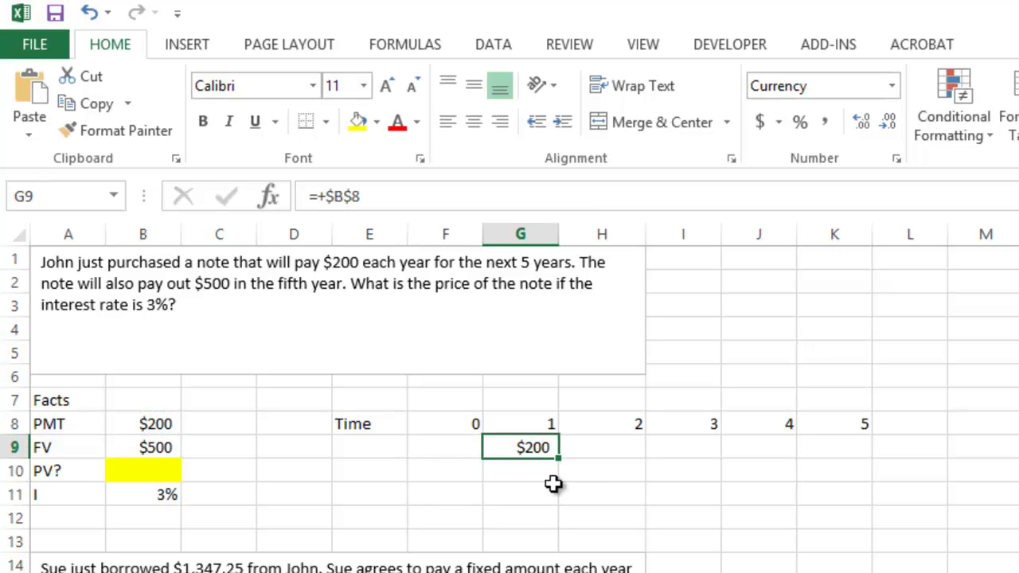
pyautogui.moveTo(555, 462); pyautogui.dragTo(876, 457)
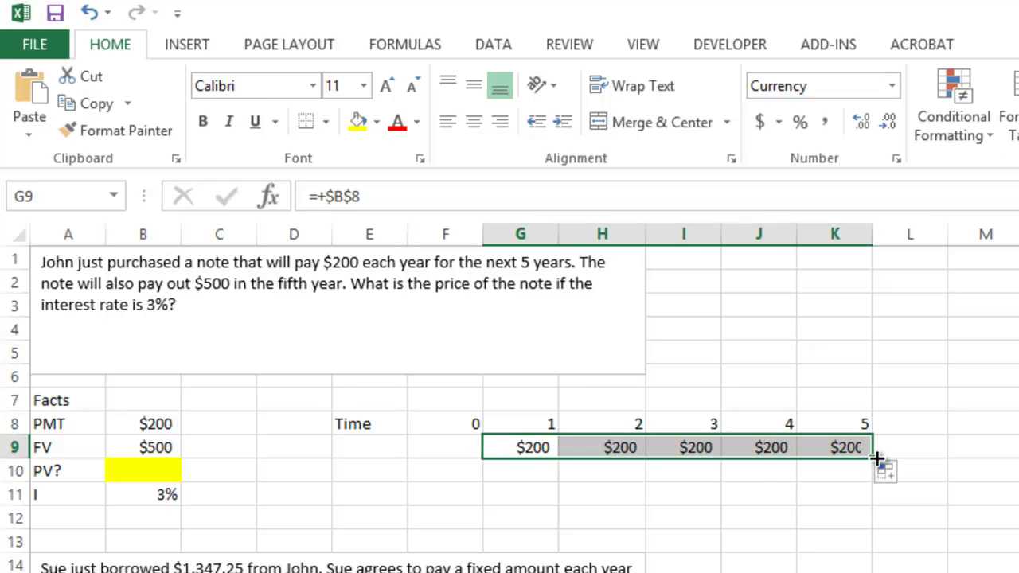
# Label the annuity row Ann. in D9 and the row below it Final in D10
pyautogui.click(308, 450)
pyautogui.write('Ann.')
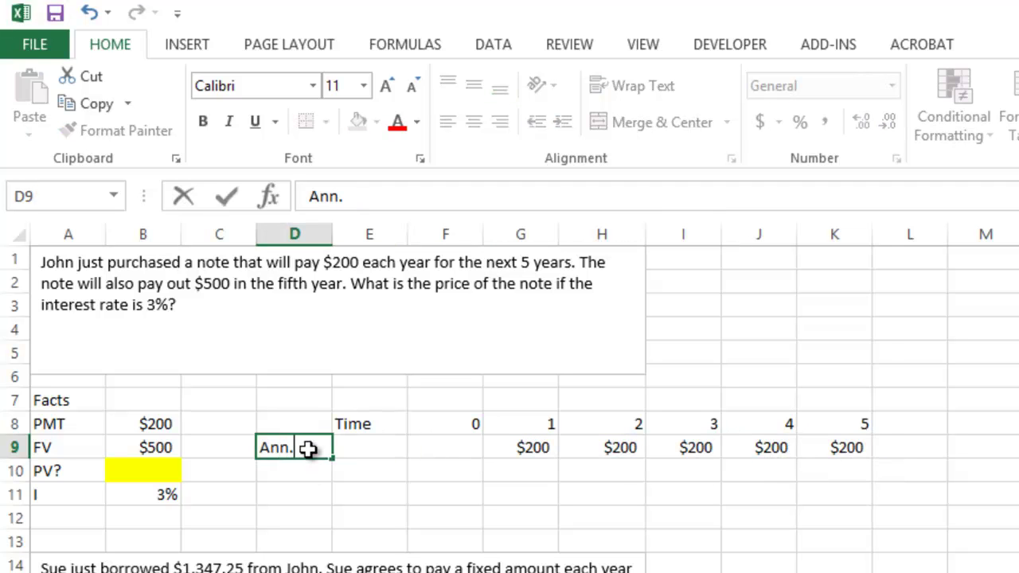
pyautogui.press('Return')
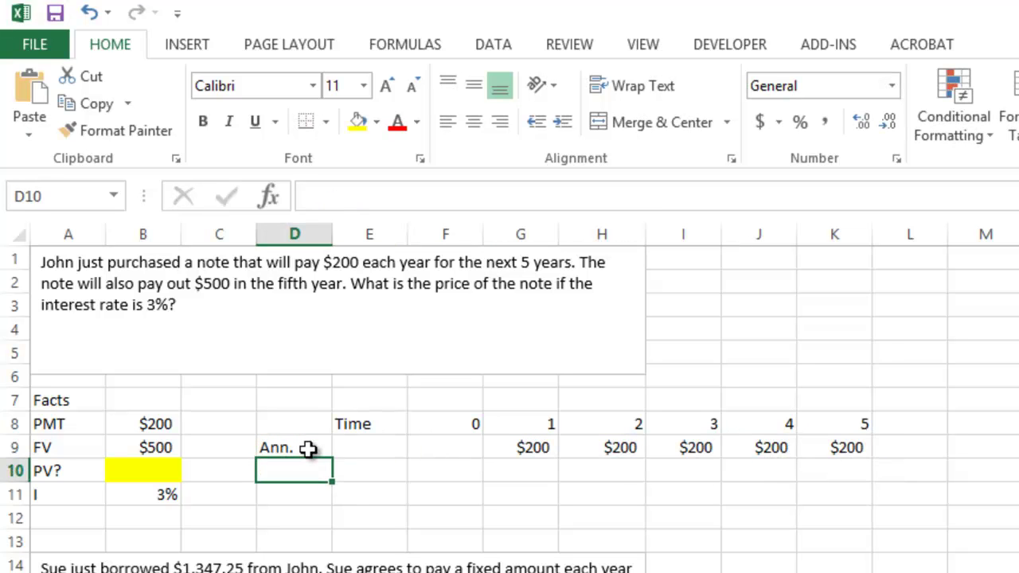
pyautogui.write('Final')
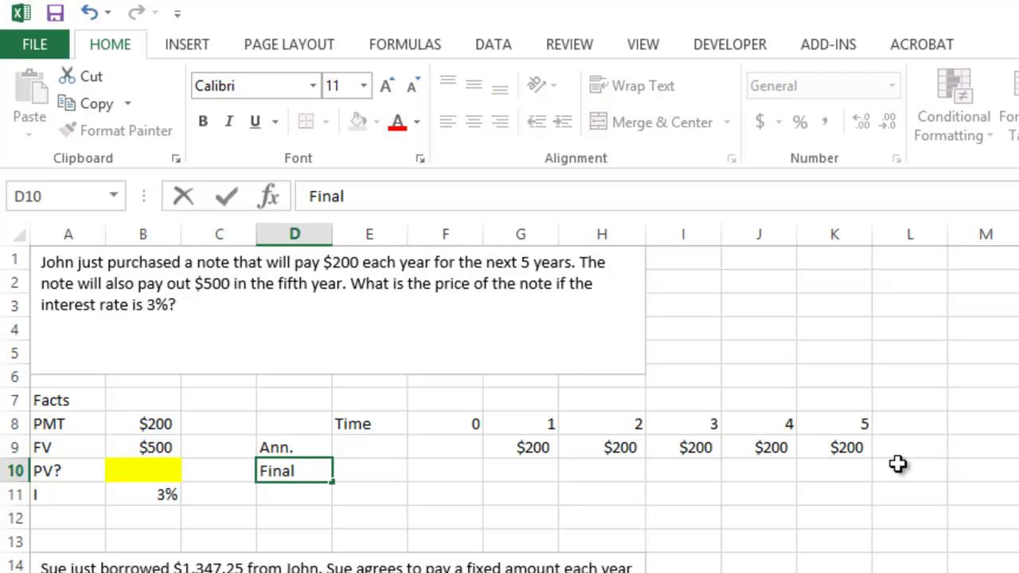
# Link K10, under period 5 in the Final row, to the future value in B9
pyautogui.click(844, 473)
pyautogui.write('+')
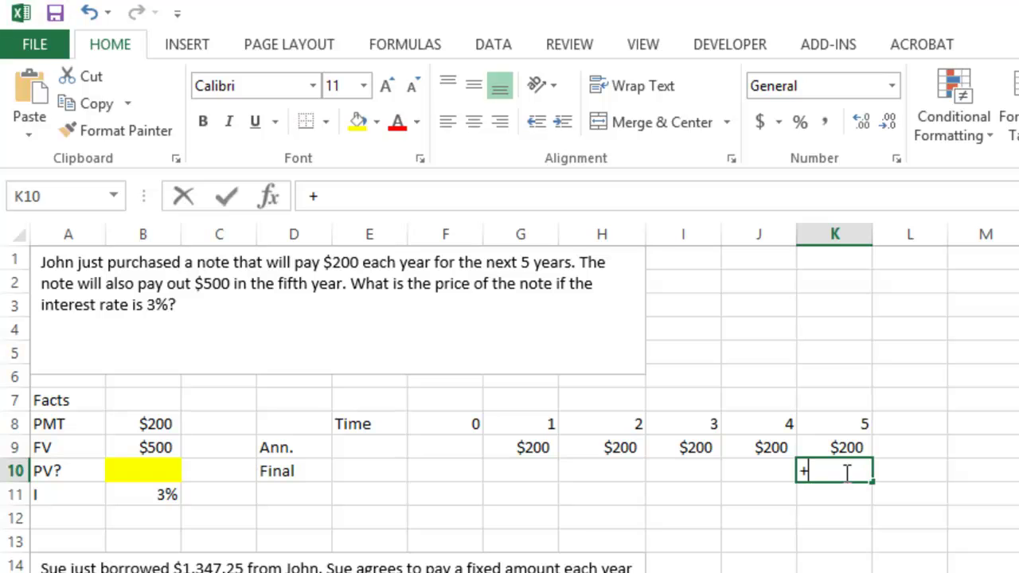
pyautogui.click(164, 448)
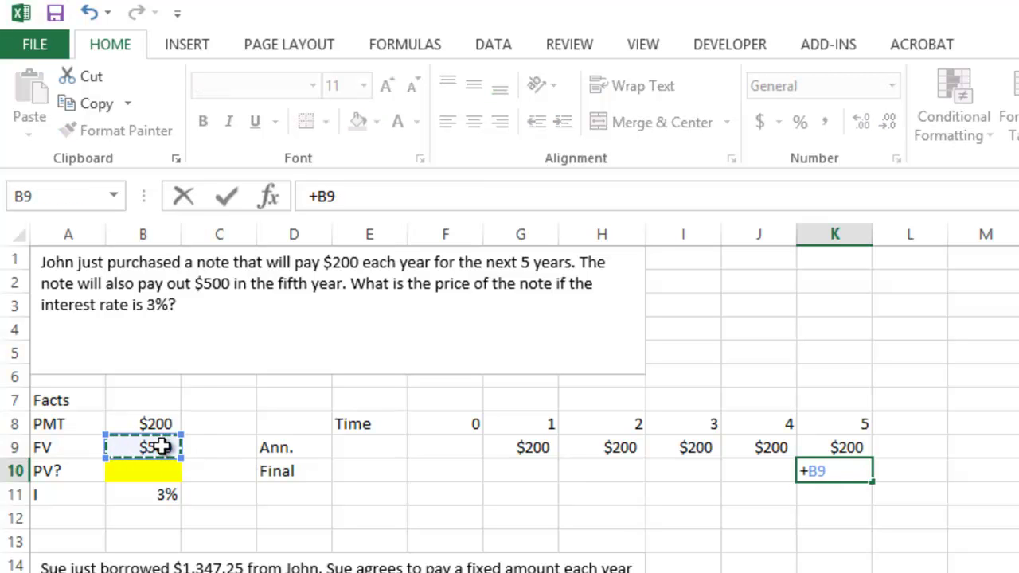
pyautogui.press('Return')
# Enter the row label Total Payments in D11
pyautogui.press('Left')
pyautogui.press('Left')
pyautogui.press('Left')
pyautogui.press('Left')
pyautogui.press('Left')
pyautogui.press('Left')
pyautogui.press('Left')
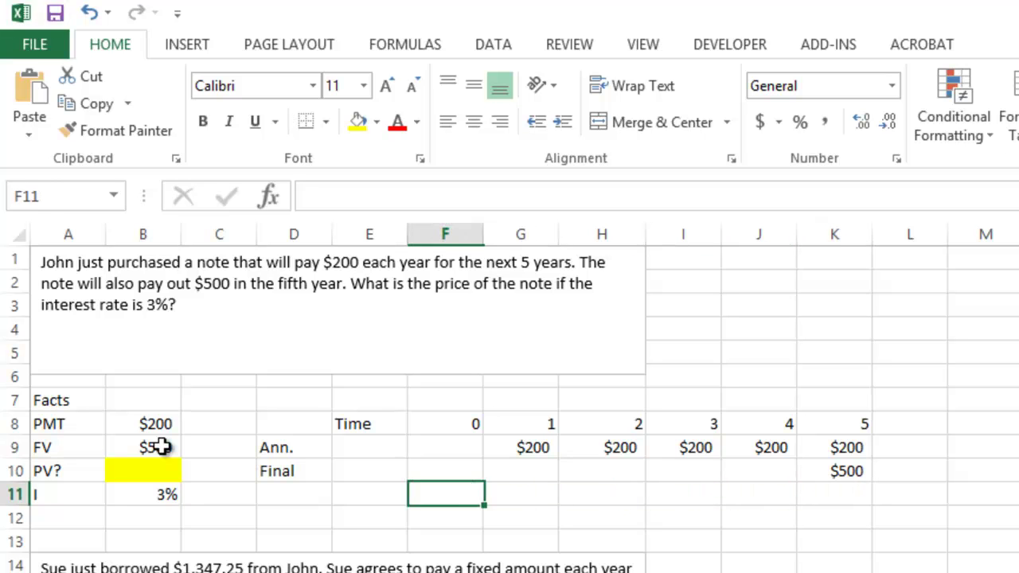
pyautogui.write('Total')
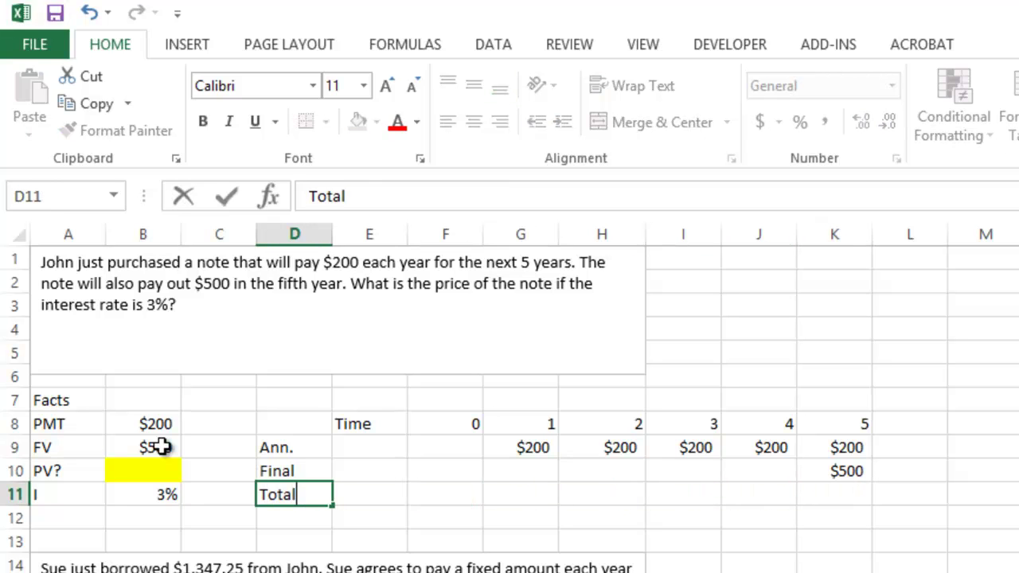
pyautogui.write(' Payment')
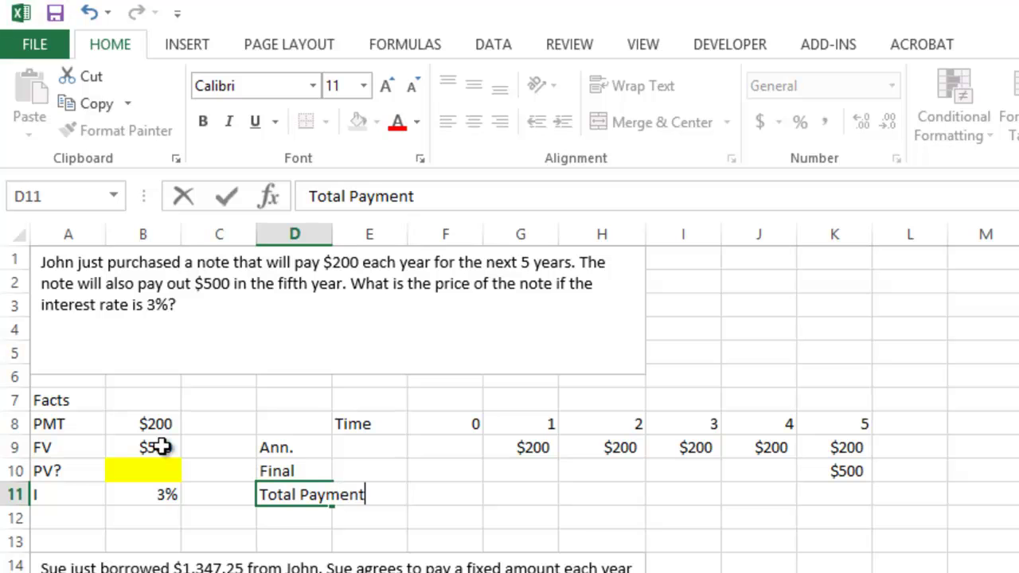
pyautogui.write('s')
pyautogui.press('Right')
# Add the final and annuity payments in G11 with +G10+G9 and fill the formula across to K11
pyautogui.press('Right')
pyautogui.press('Right')
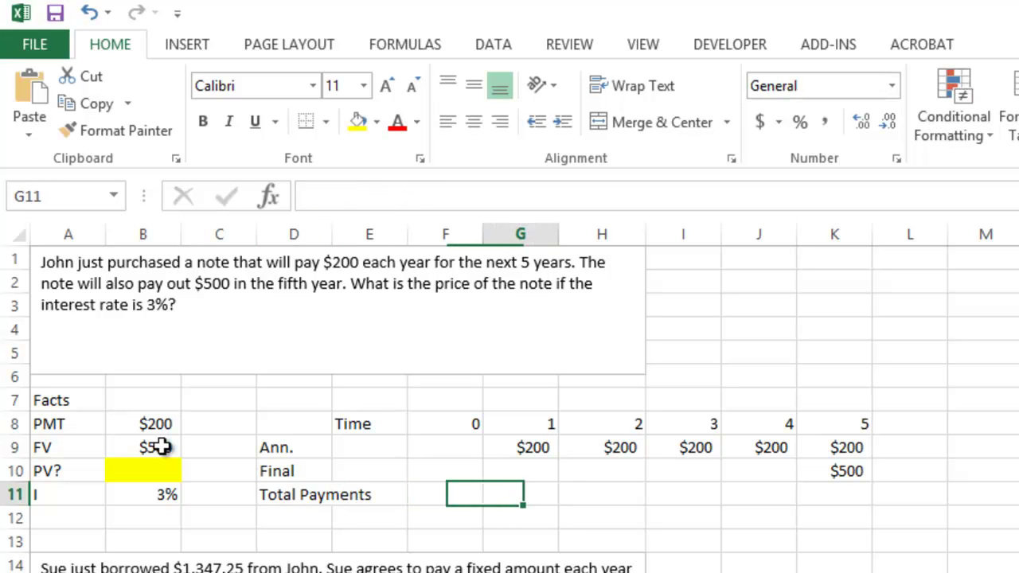
pyautogui.write('+')
pyautogui.press('Up')
pyautogui.write('+')
pyautogui.press('Up')
pyautogui.press('Up')
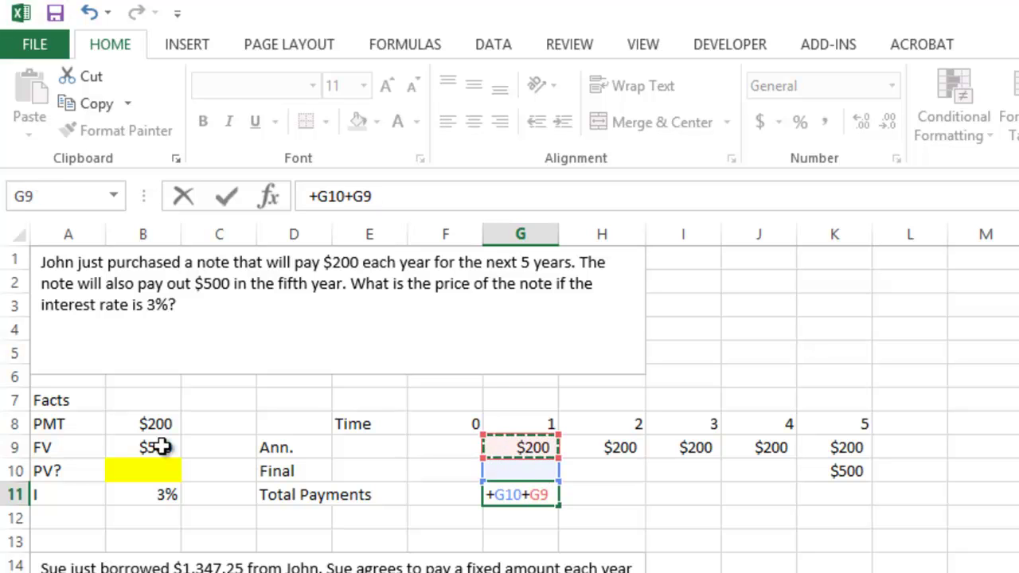
pyautogui.press('Return')
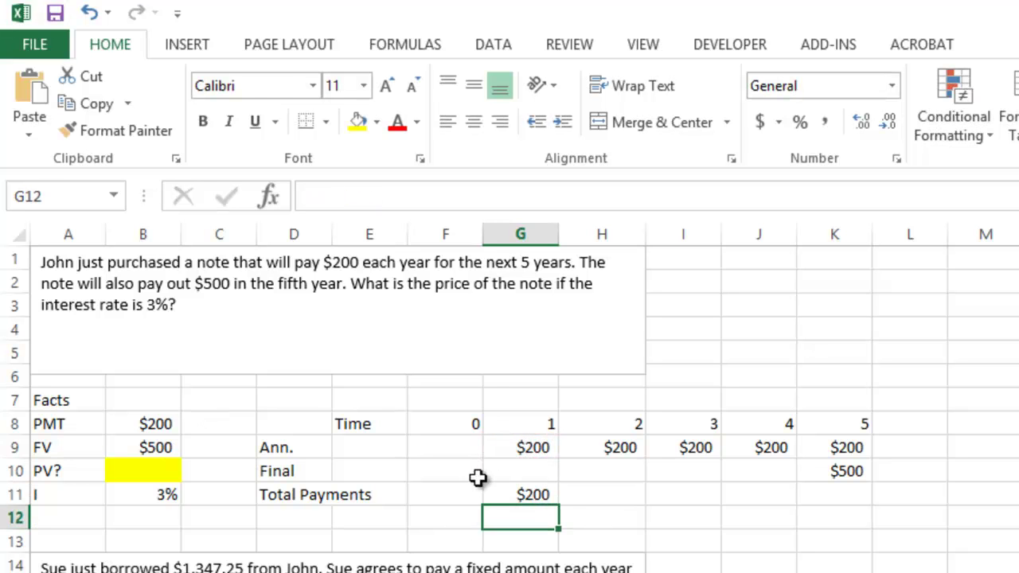
pyautogui.click(522, 489)
pyautogui.moveTo(560, 504); pyautogui.dragTo(866, 497)
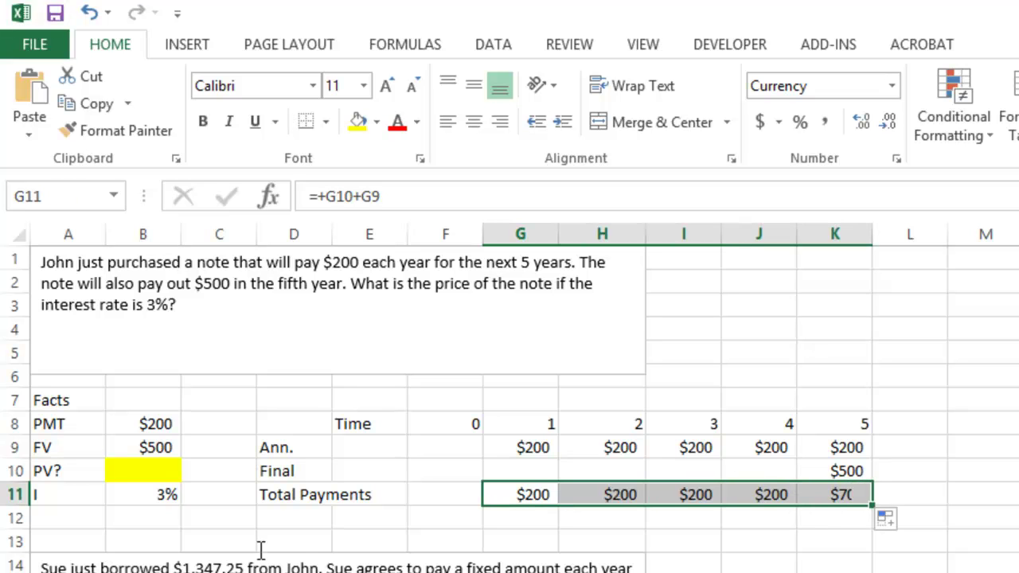
# Enter the row label PV of each Payment in D12
pyautogui.click(293, 516)
pyautogui.write('P')
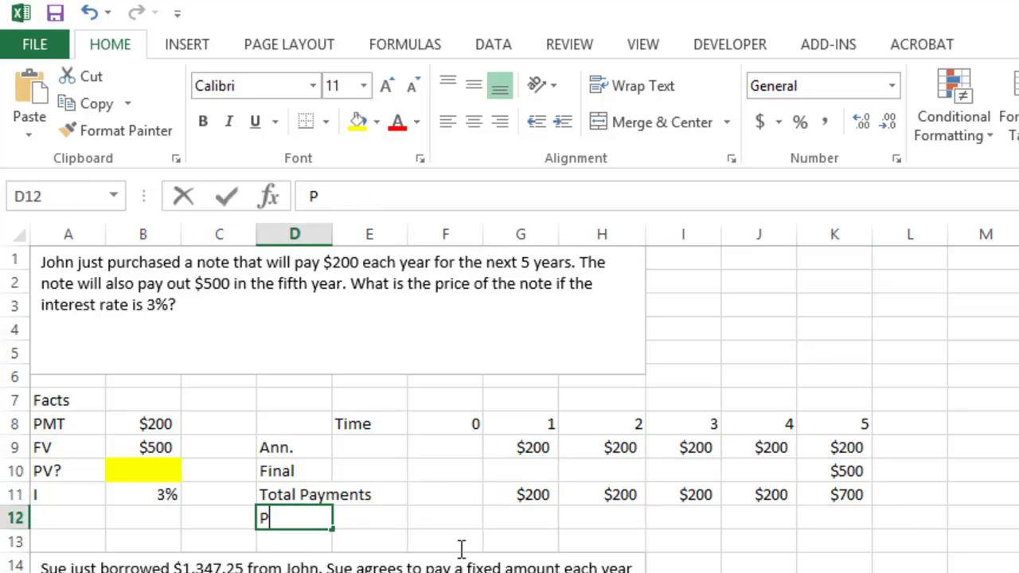
pyautogui.write('v')
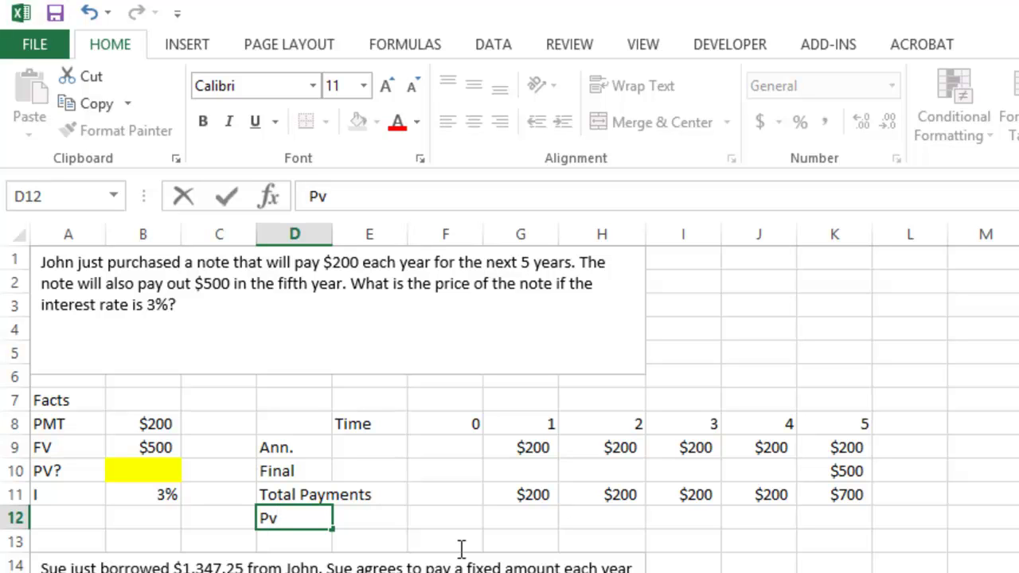
pyautogui.press('BackSpace')
pyautogui.write('V of each Payment')
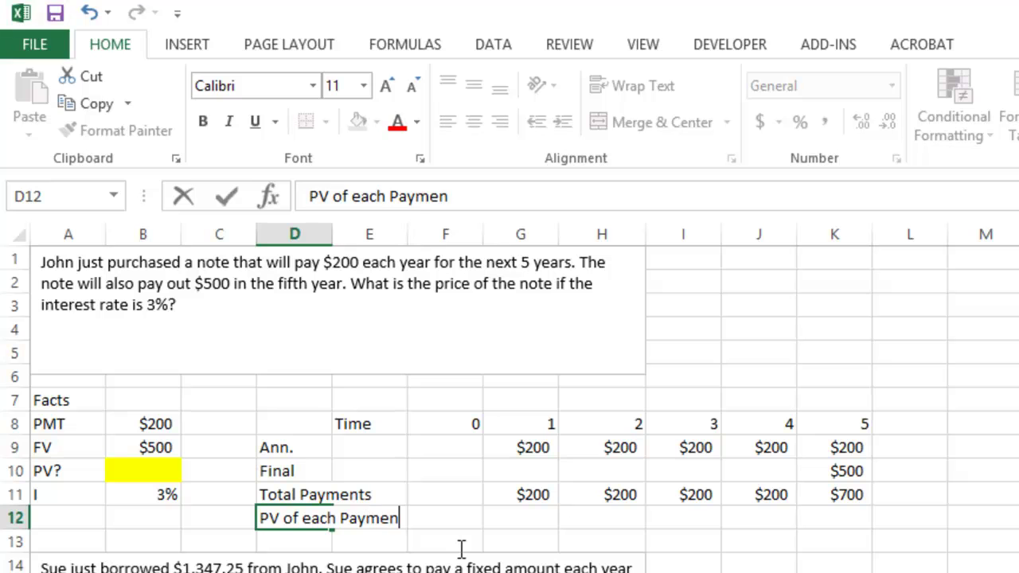
pyautogui.press('Tab')
# Discount the period 1 total payment in G12 with +G11/(1+$B$11)^G8, keeping the interest rate reference absolute
pyautogui.press('Tab')
pyautogui.press('Tab')
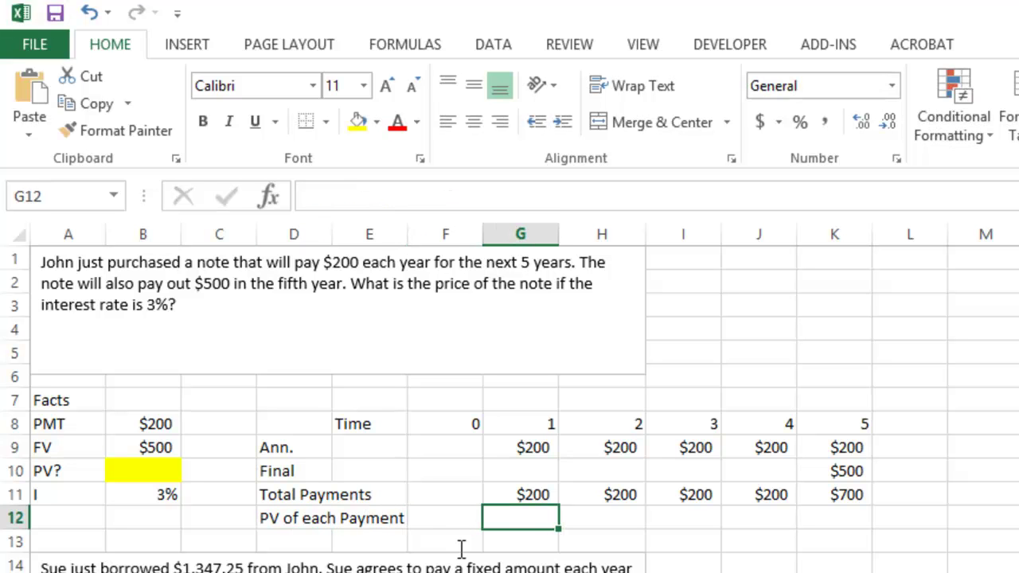
pyautogui.write('+')
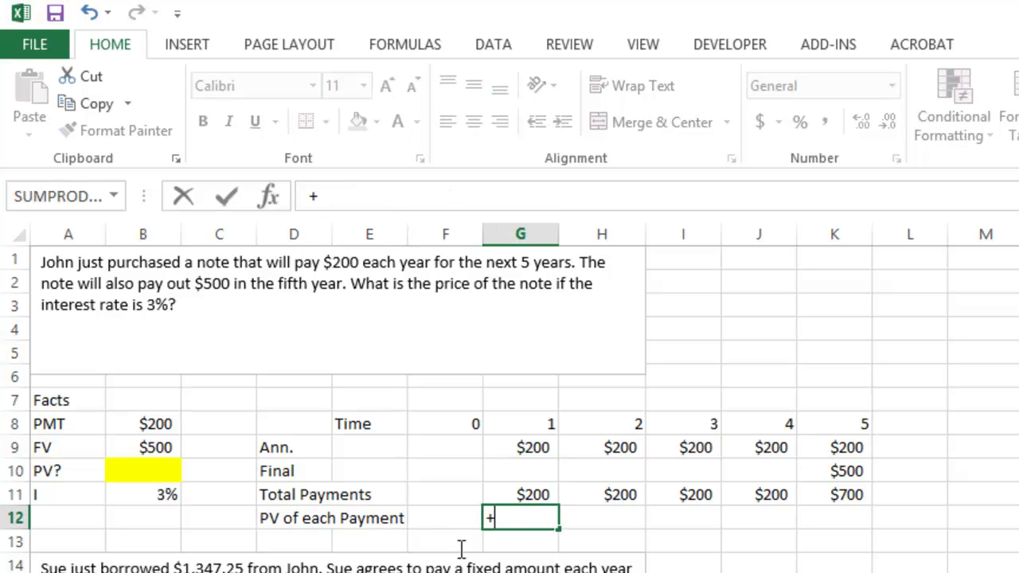
pyautogui.press('Up')
pyautogui.write('/')
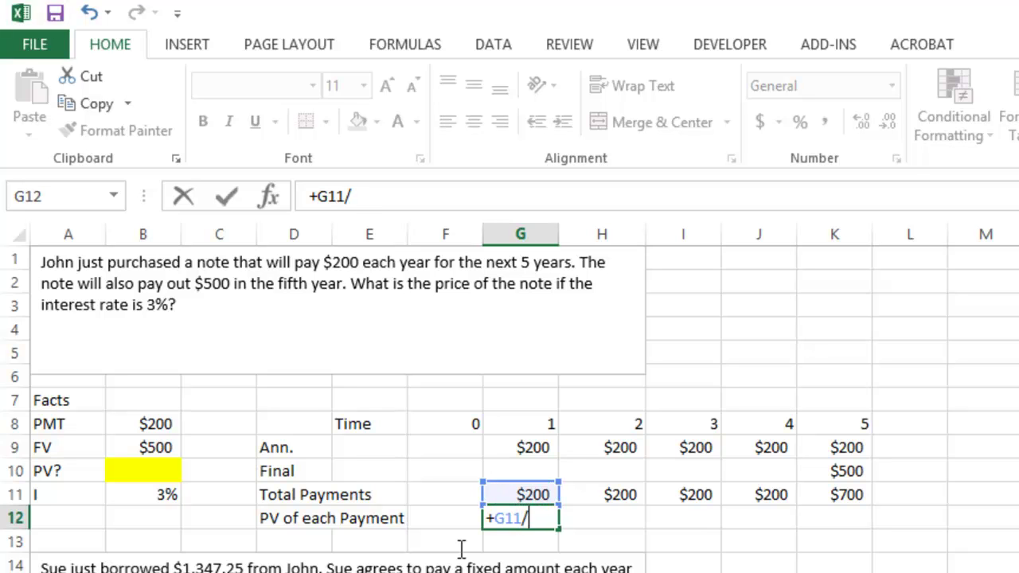
pyautogui.write('(1+')
pyautogui.click(147, 494)
pyautogui.write(')^')
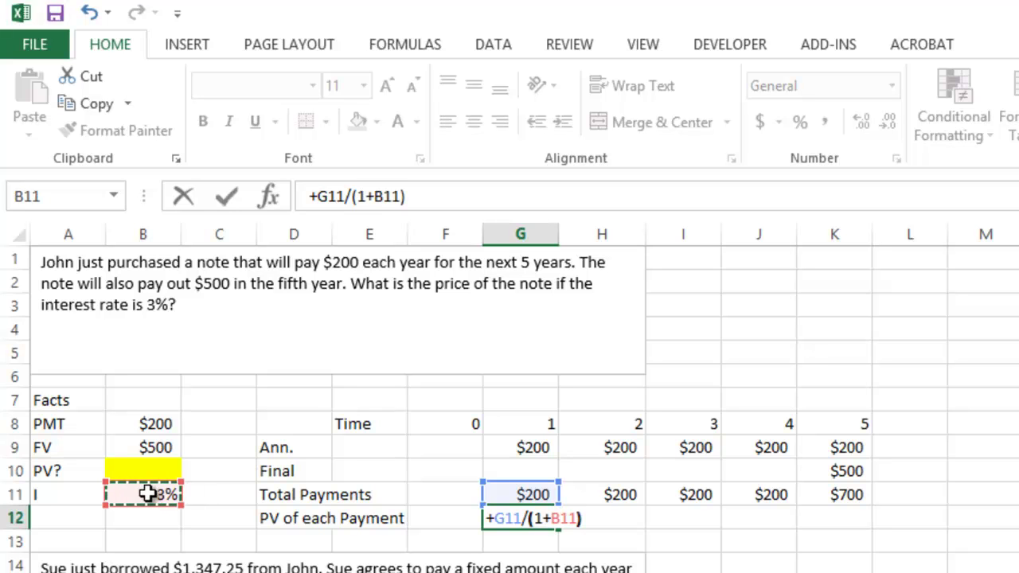
pyautogui.click(528, 425)
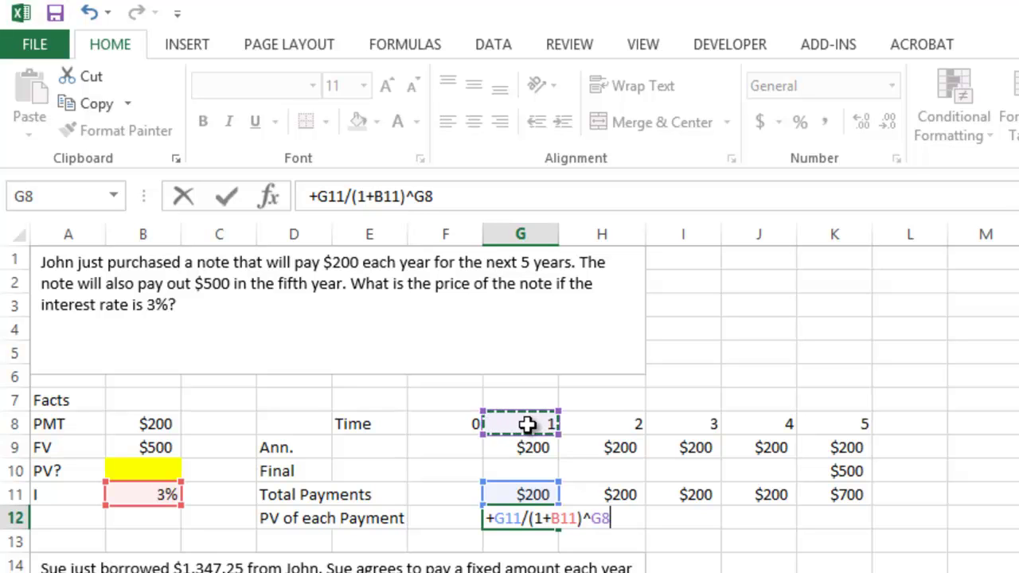
pyautogui.click(385, 198)
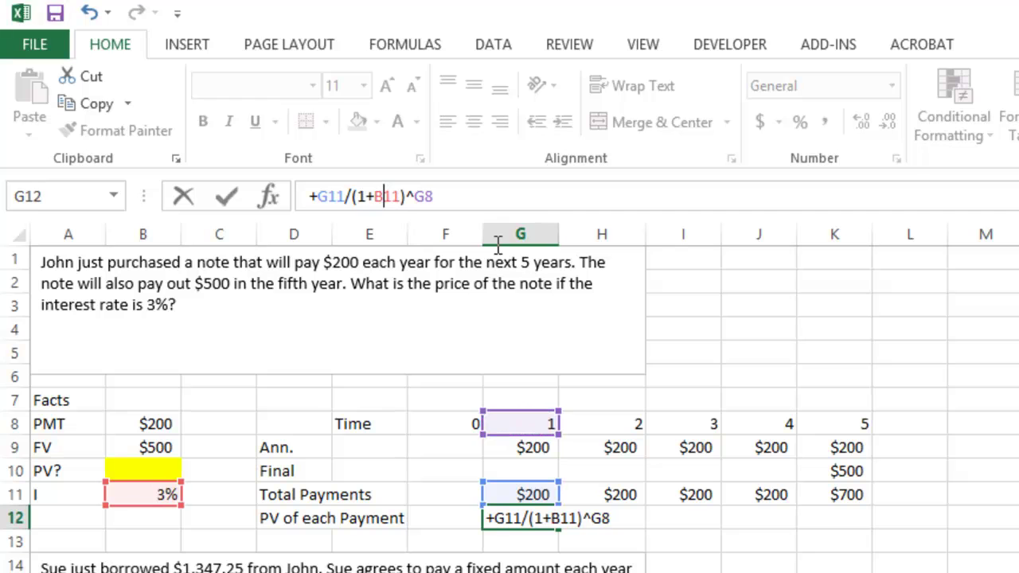
pyautogui.press('F4')
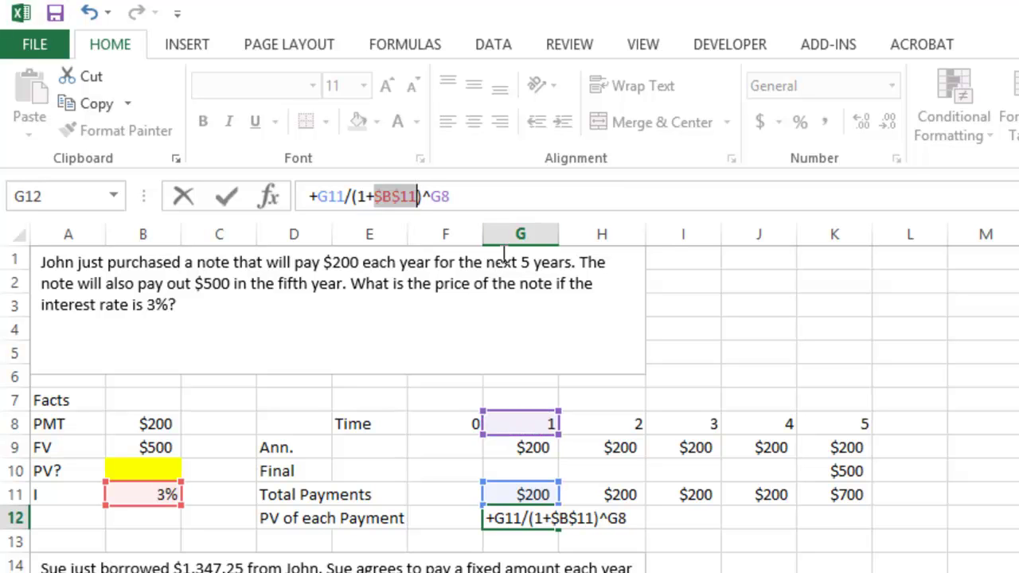
pyautogui.press('Return')
# Fill the present value formula from G12 across to K12 and apply the comma number style to the range
pyautogui.click(516, 518)
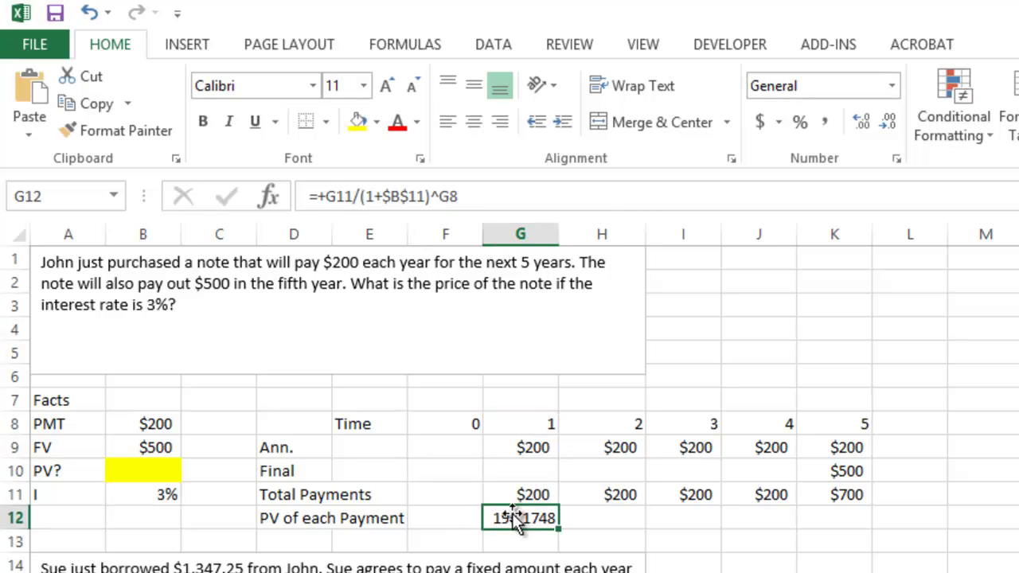
pyautogui.moveTo(558, 528); pyautogui.dragTo(884, 510)
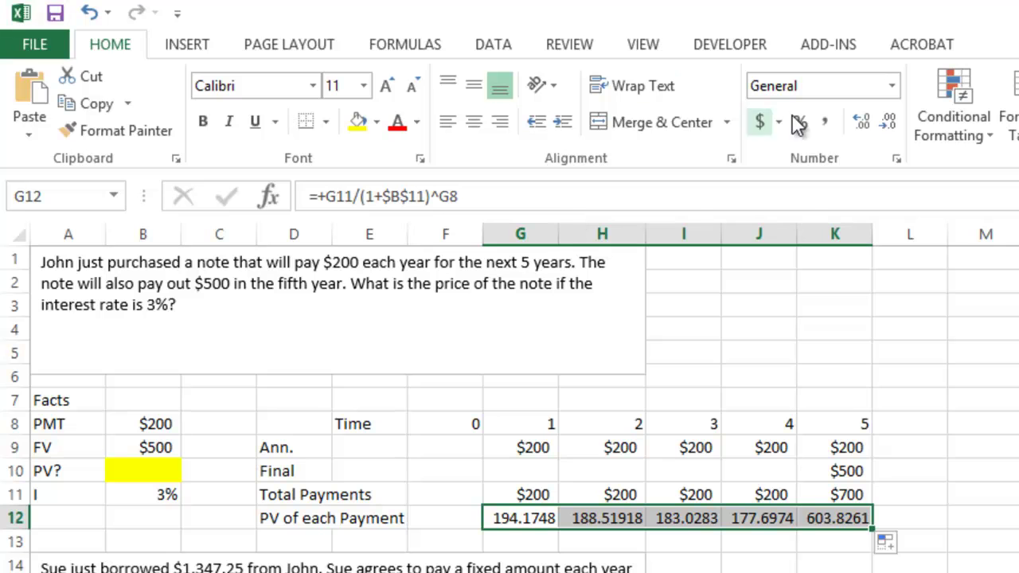
pyautogui.click(824, 123)
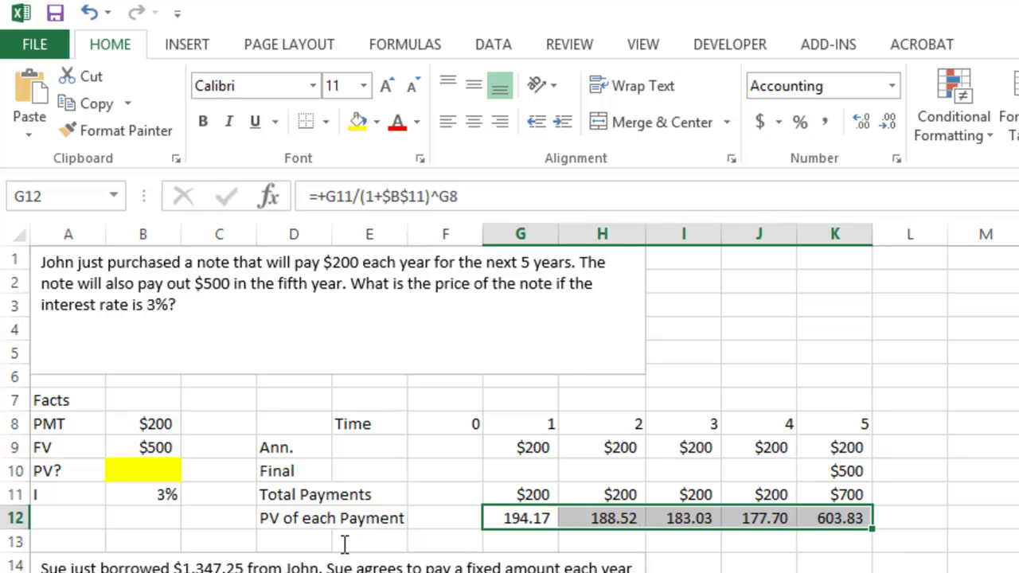
# Enter the row label Price in D13
pyautogui.click(272, 543)
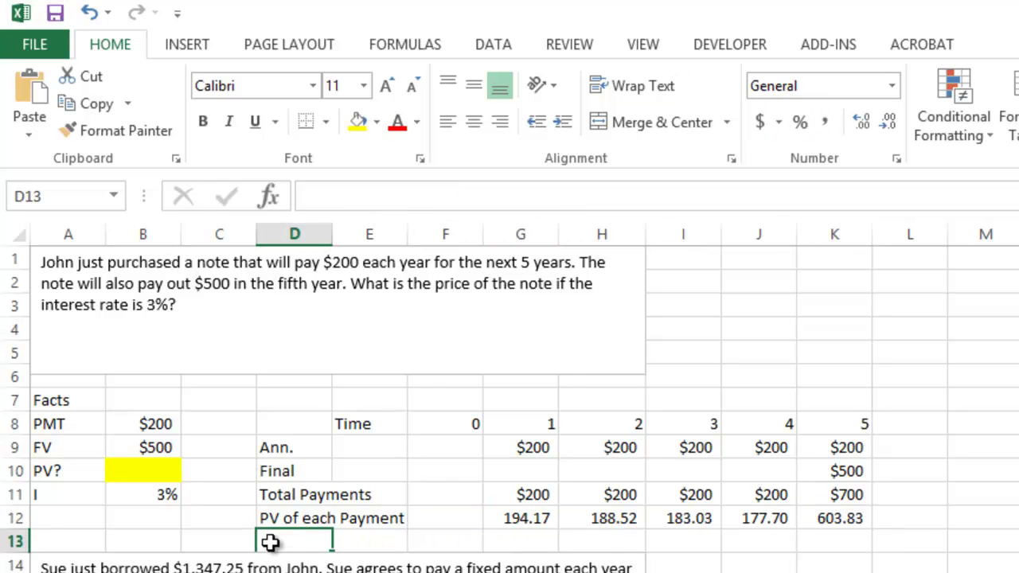
pyautogui.write('Price')
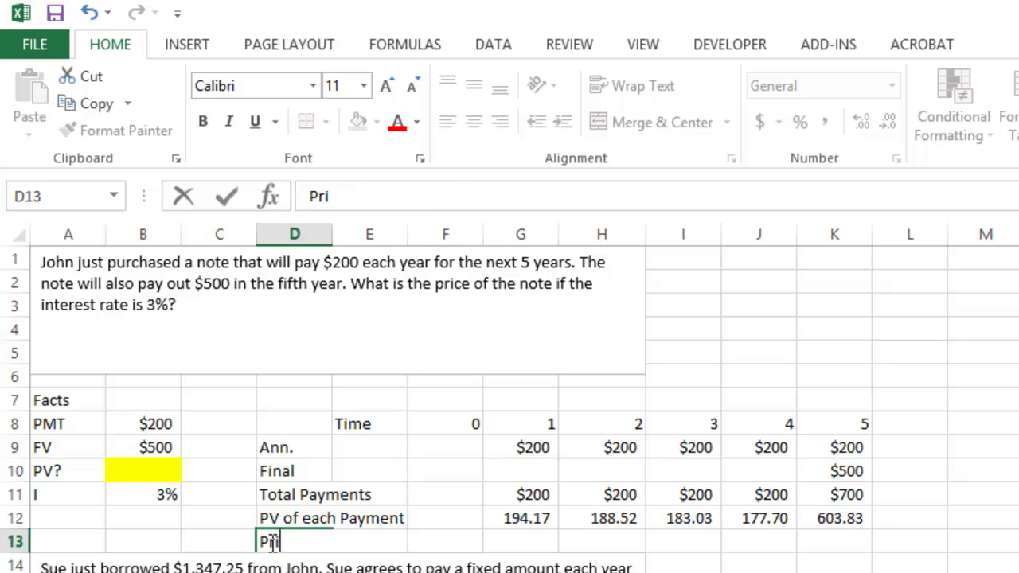
pyautogui.press('Tab')
# Total the present values in F13 with +sum(G12:K12) and fill the cell yellow
pyautogui.press('Tab')
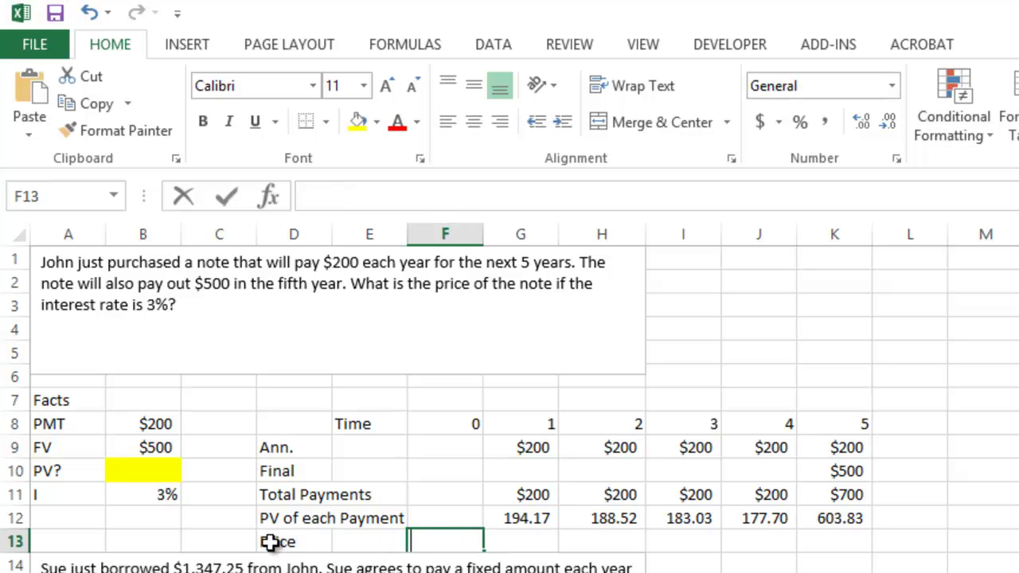
pyautogui.write('+sum(')
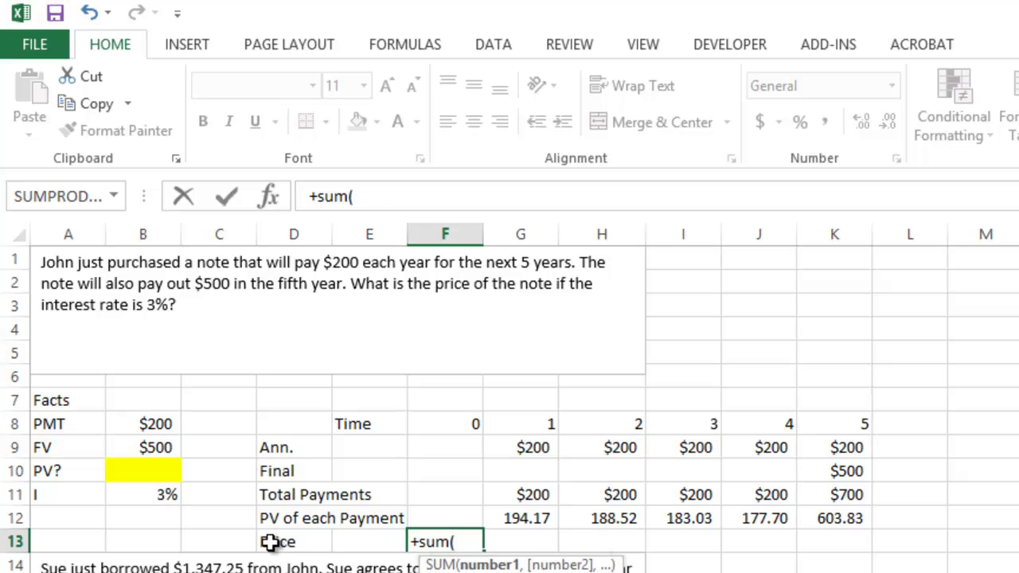
pyautogui.press('Up')
pyautogui.press('Right')
pyautogui.hotkey('shift', 'Right')
pyautogui.hotkey('shift', 'Right')
pyautogui.hotkey('shift', 'Right')
pyautogui.hotkey('shift', 'Right')
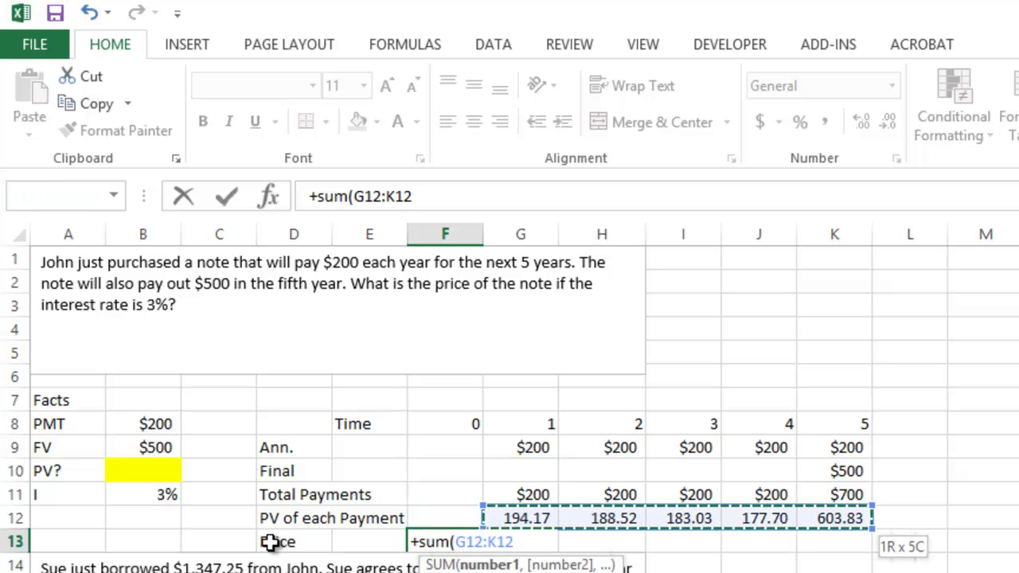
pyautogui.press('Return')
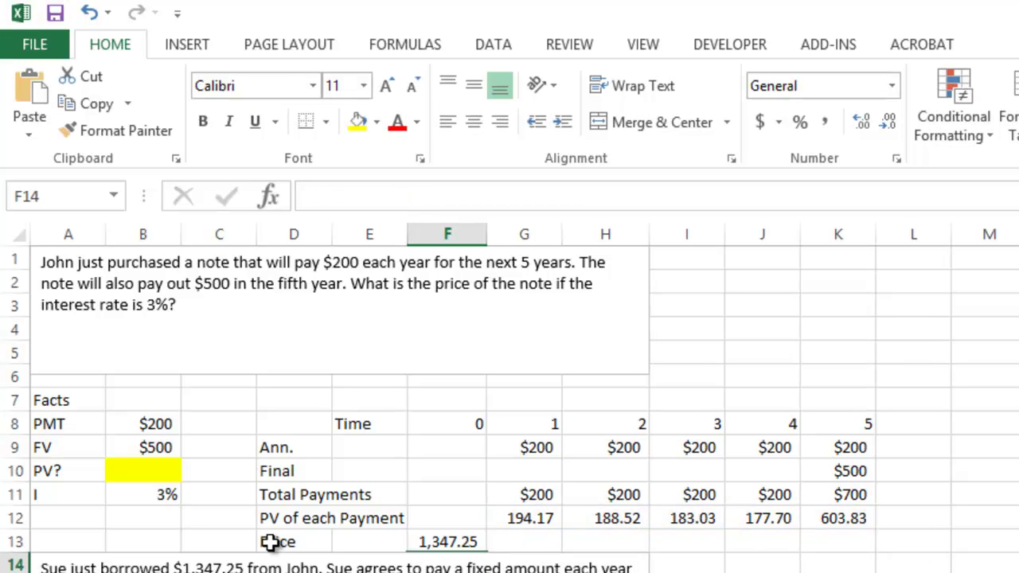
pyautogui.press('Up')
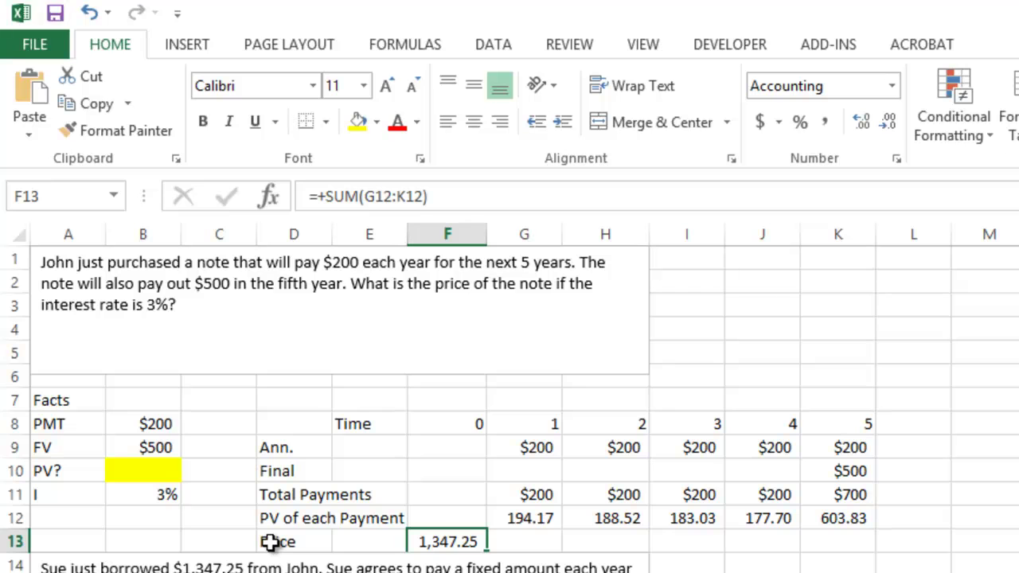
pyautogui.click(358, 127)
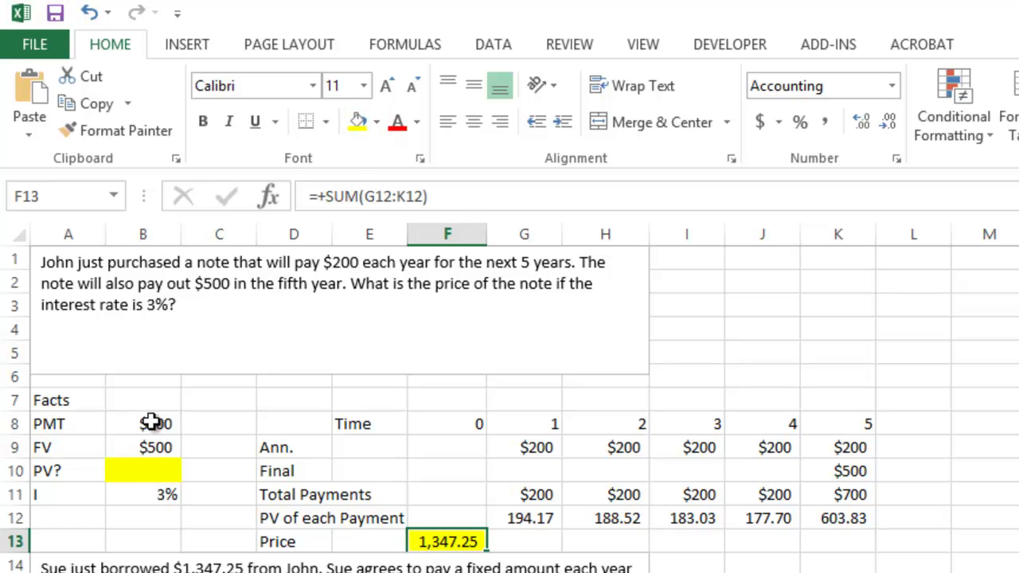
pyautogui.click(127, 467)
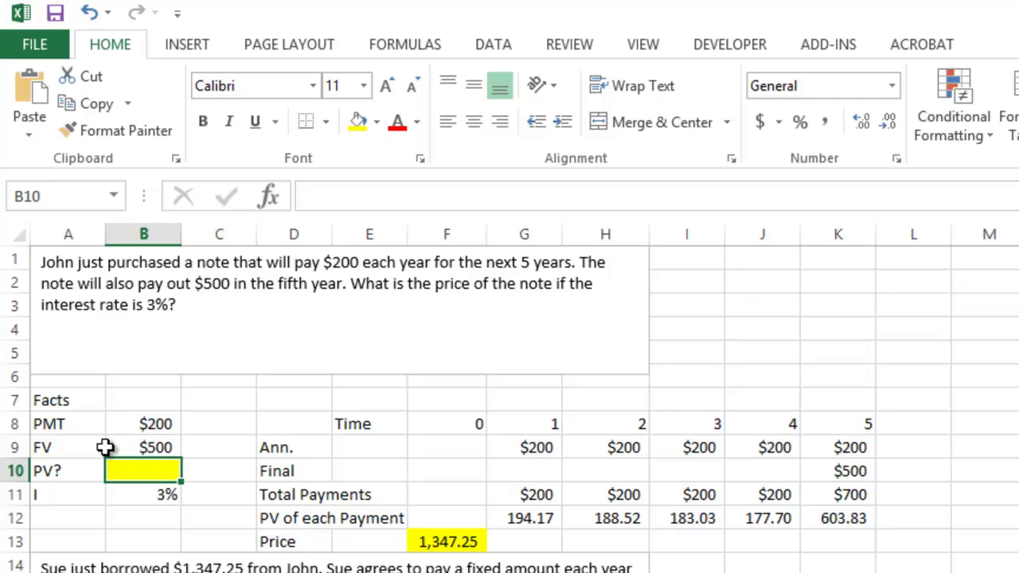
pyautogui.write('=p')
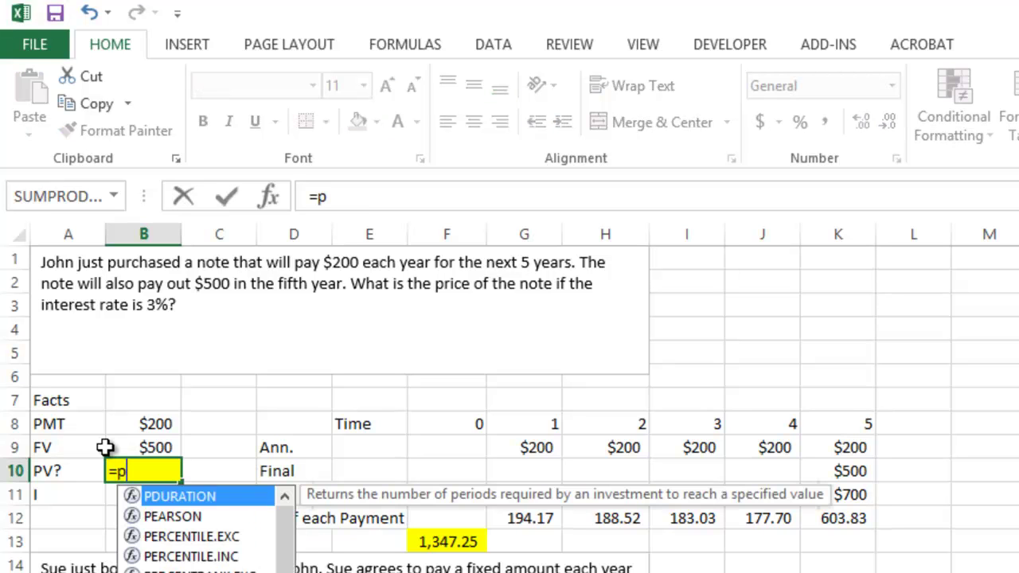
pyautogui.write('m')
pyautogui.press('Escape')
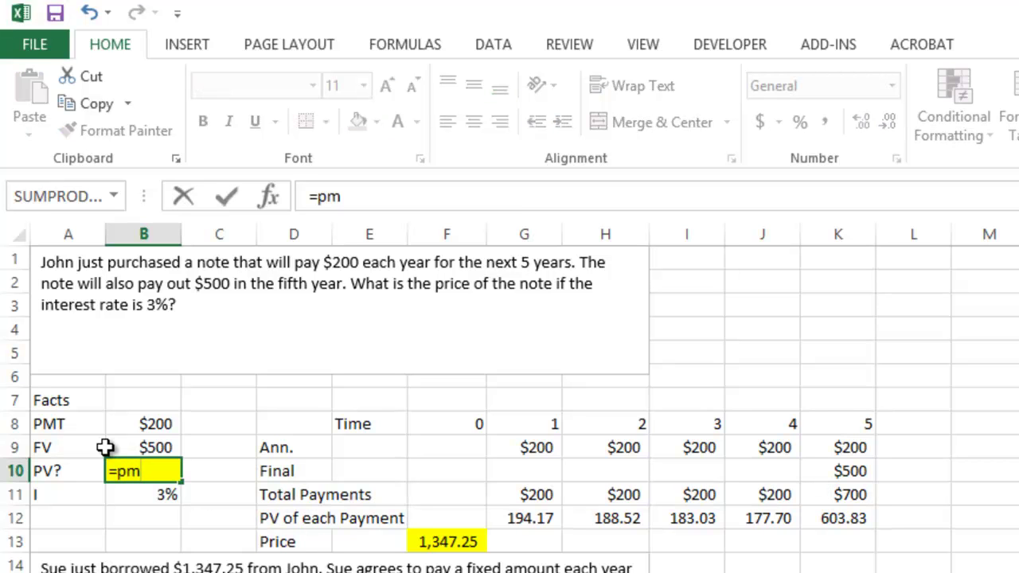
pyautogui.moveTo(853, 538); pyautogui.dragTo(764, 494)
pyautogui.moveTo(529, 446); pyautogui.dragTo(842, 455)
pyautogui.moveTo(515, 528); pyautogui.dragTo(836, 517)
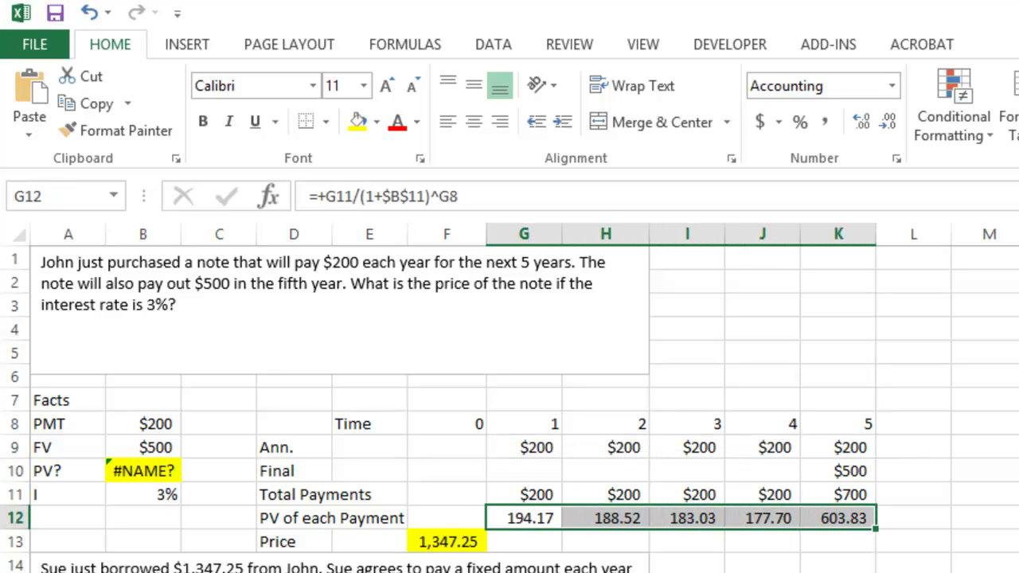
pyautogui.click(421, 541)
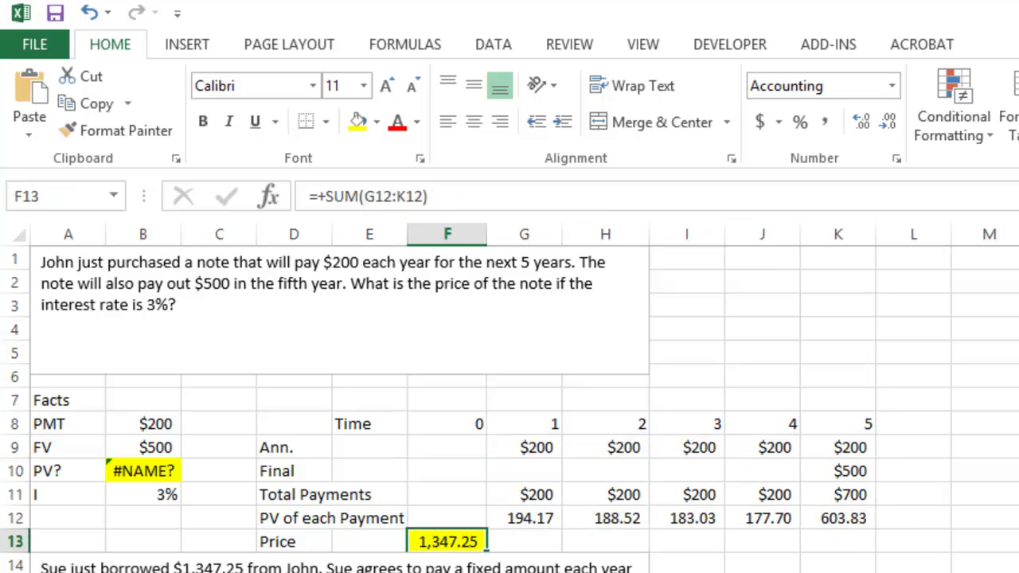
# Replace the entry in B10 with =pv(B11,K8,B8,B9) to compute the note's present value
pyautogui.click(127, 472)
pyautogui.doubleClick(127, 472)
pyautogui.press('BackSpace')
pyautogui.press('BackSpace')
pyautogui.write('pv(')
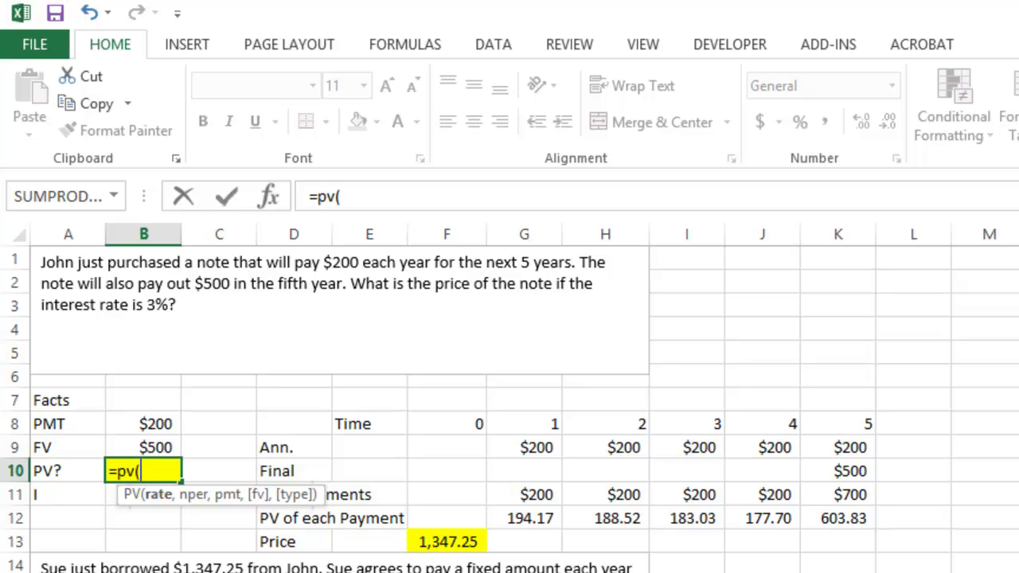
pyautogui.press('Down')
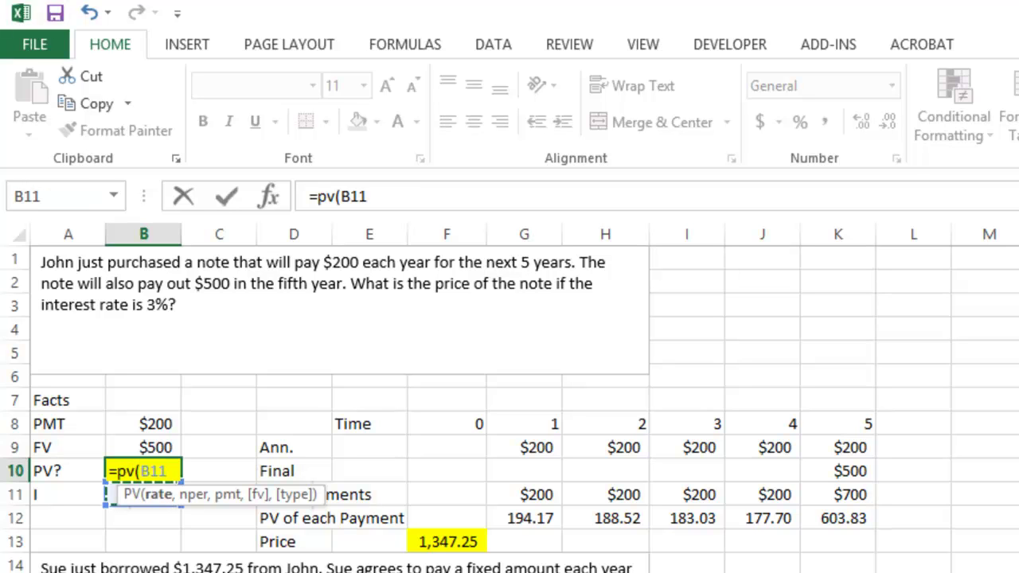
pyautogui.write(',.')
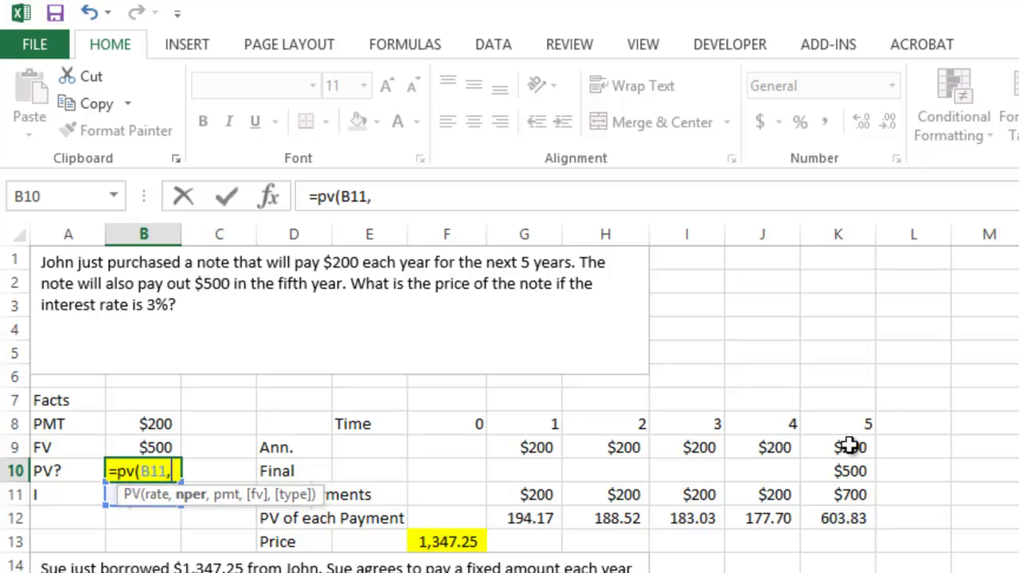
pyautogui.click(842, 414)
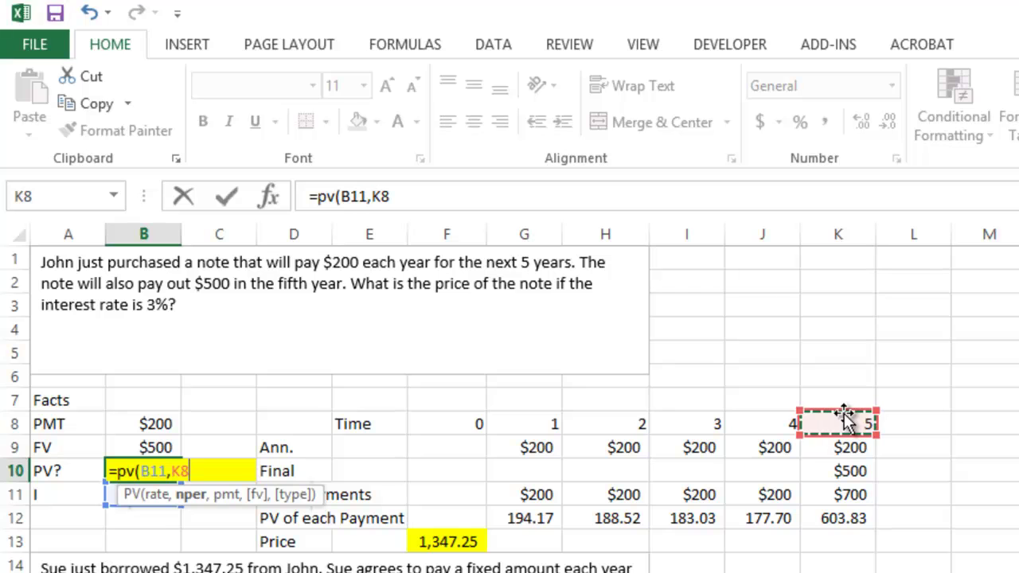
pyautogui.write(',')
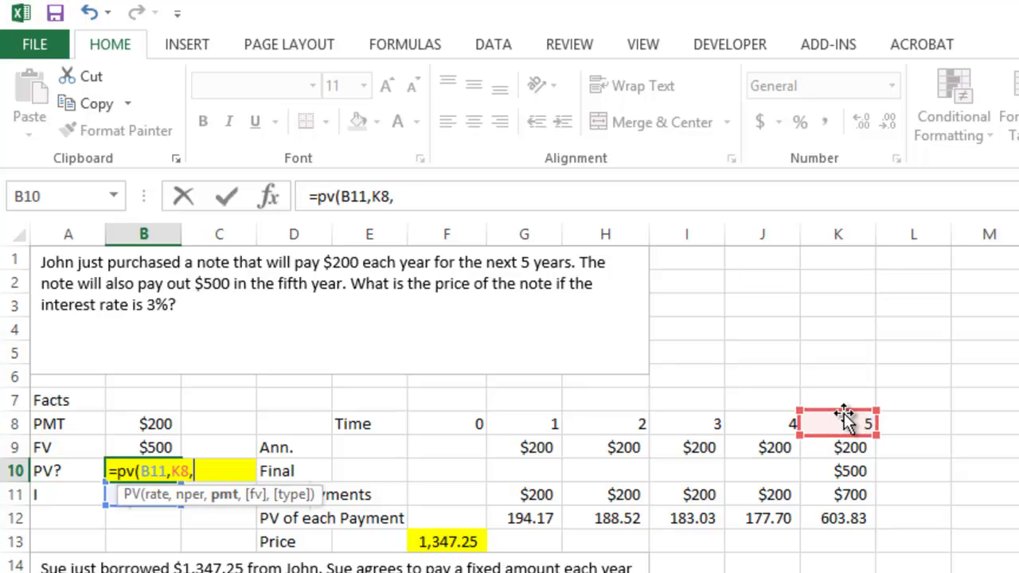
pyautogui.press('Up')
pyautogui.press('Up')
pyautogui.write(',')
pyautogui.press('Up')
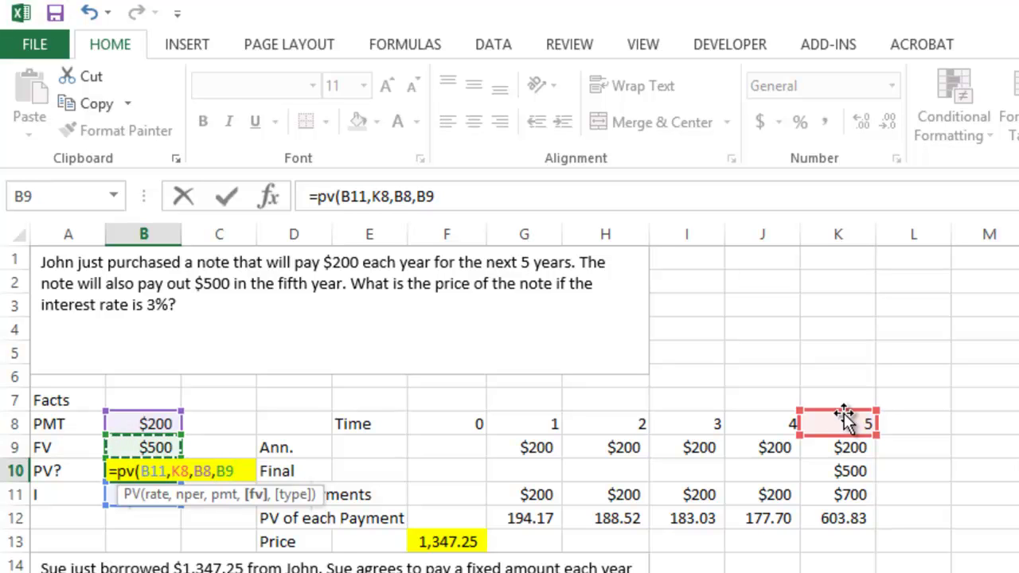
pyautogui.press('Return')
# Negate the present value formula in B10 so it reads =-PV(B11,K8,B8,B9)
pyautogui.press('Up')
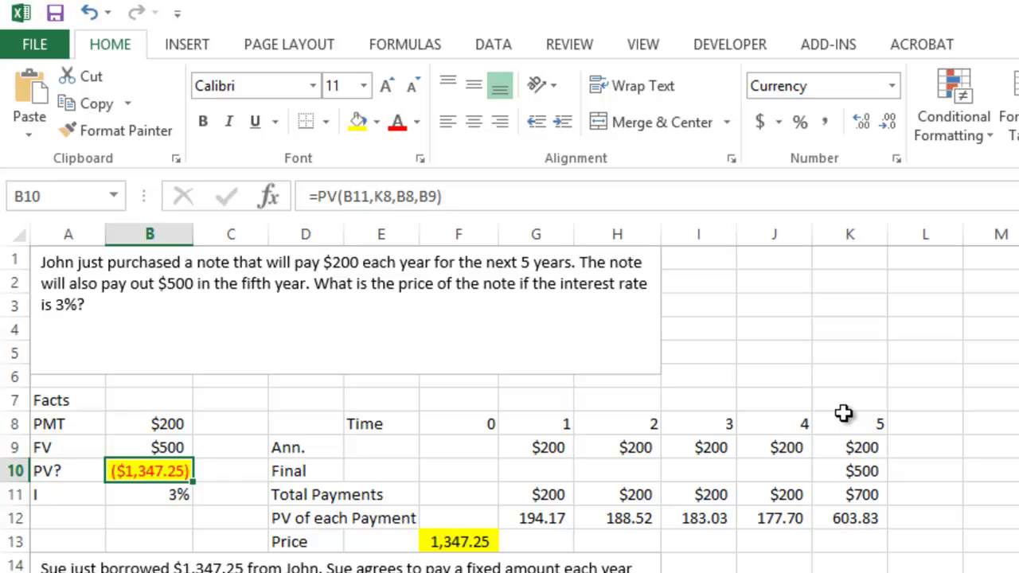
pyautogui.press('F2')
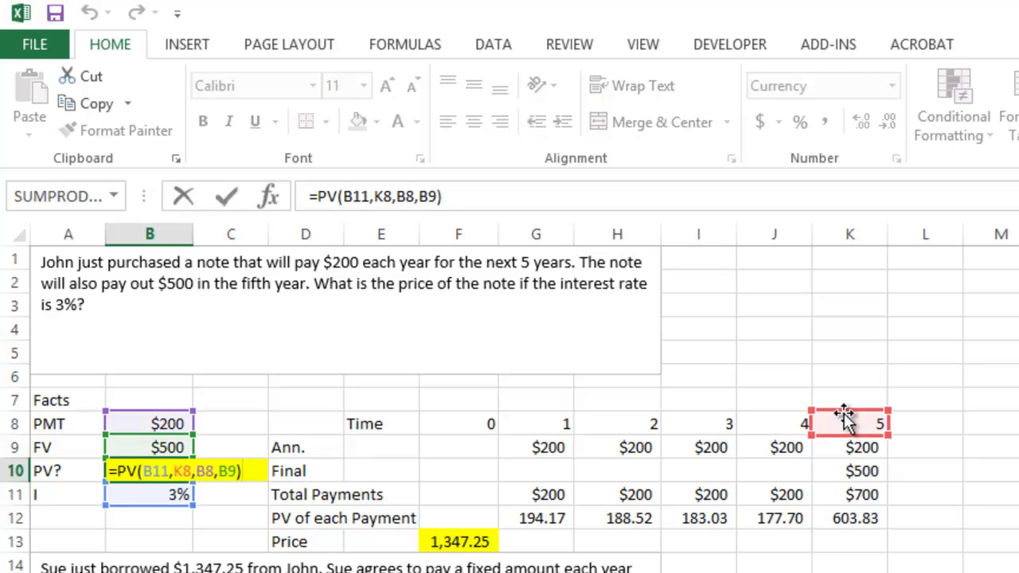
pyautogui.press('Home')
pyautogui.write('-')
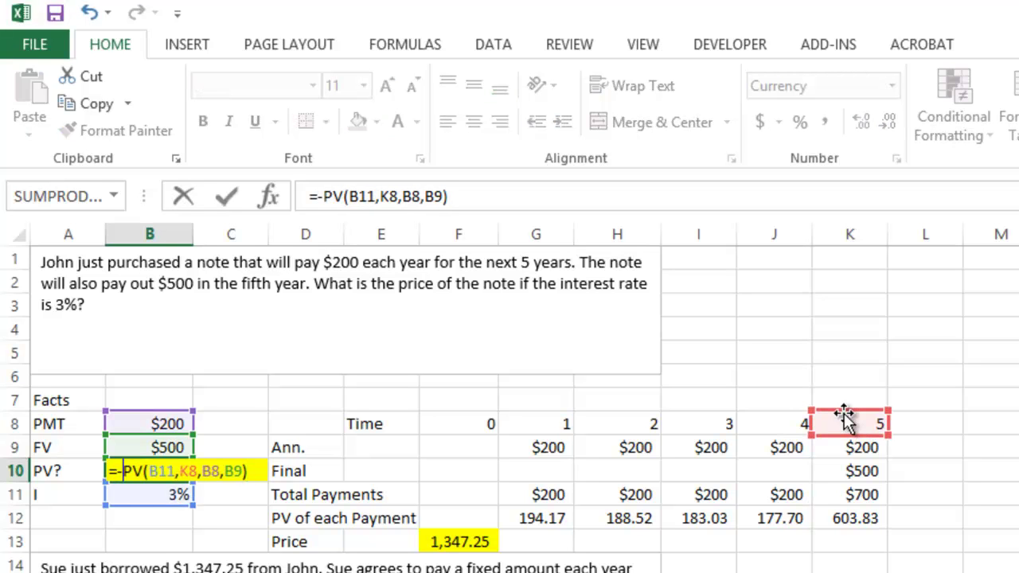
pyautogui.press('Return')
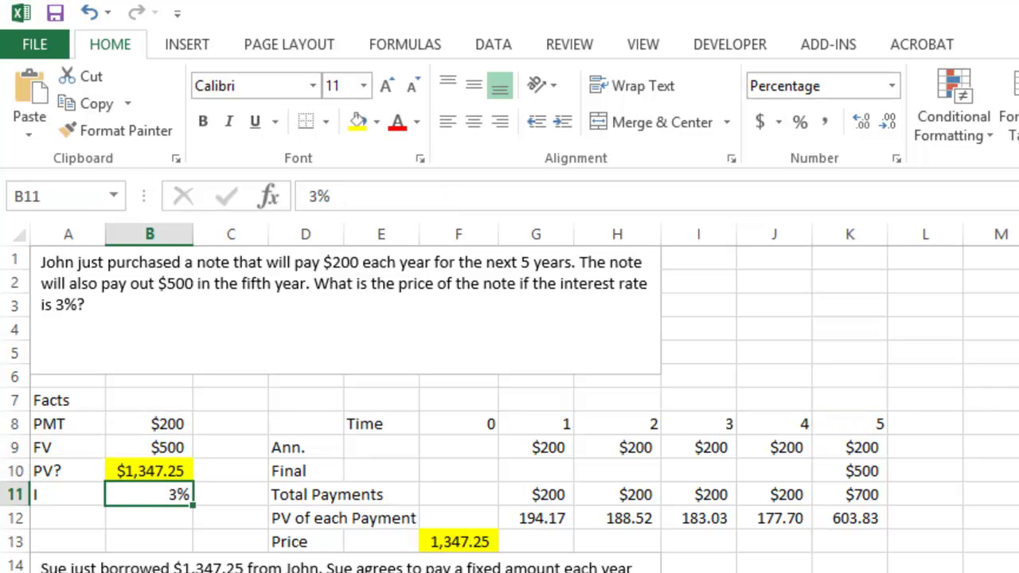
# Insert three blank rows above row 26 to make space below the loan payment facts
pyautogui.click(348, 384)
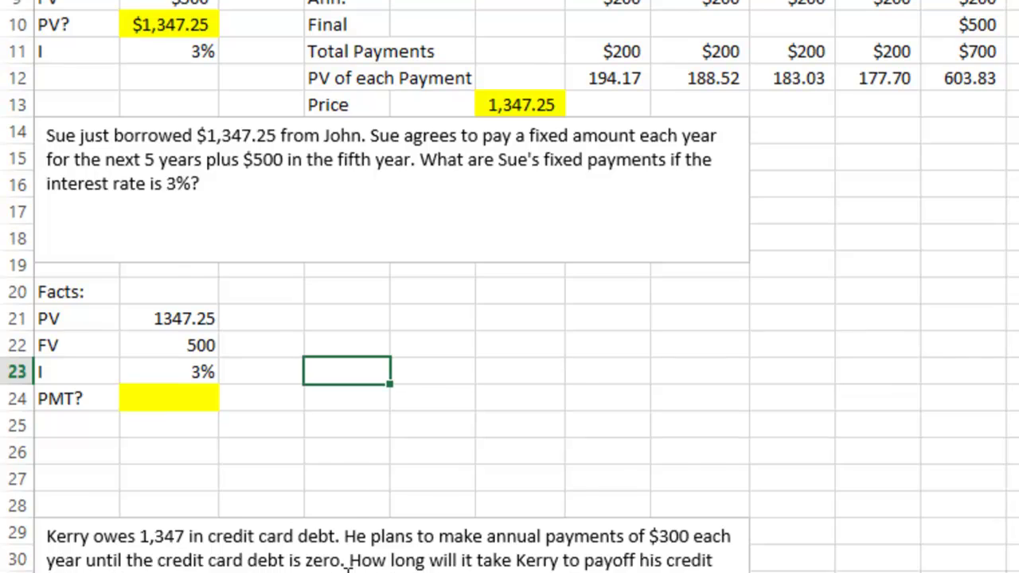
pyautogui.moveTo(16, 382); pyautogui.dragTo(12, 433)
pyautogui.rightClick(11, 433)
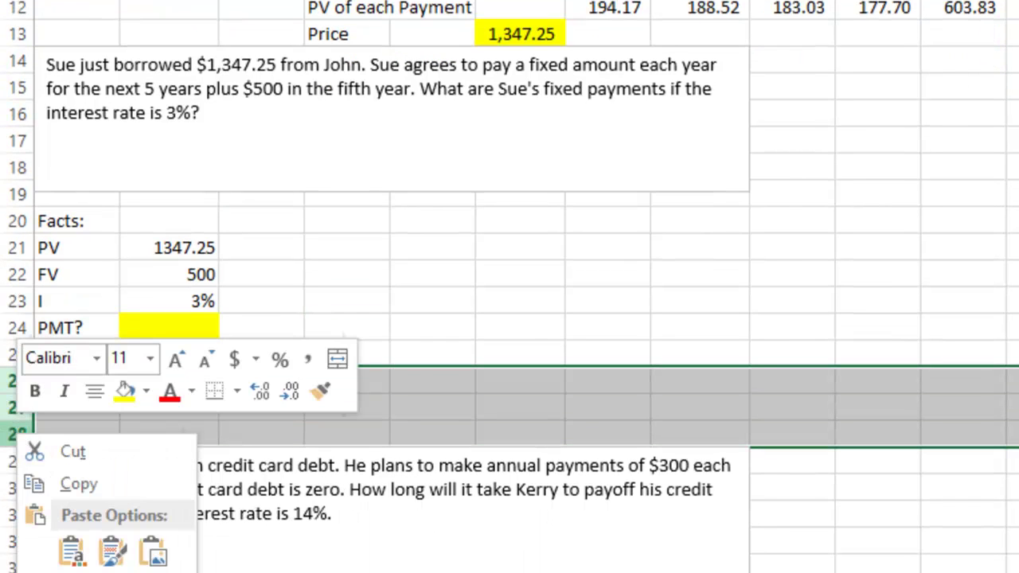
pyautogui.click(84, 572)
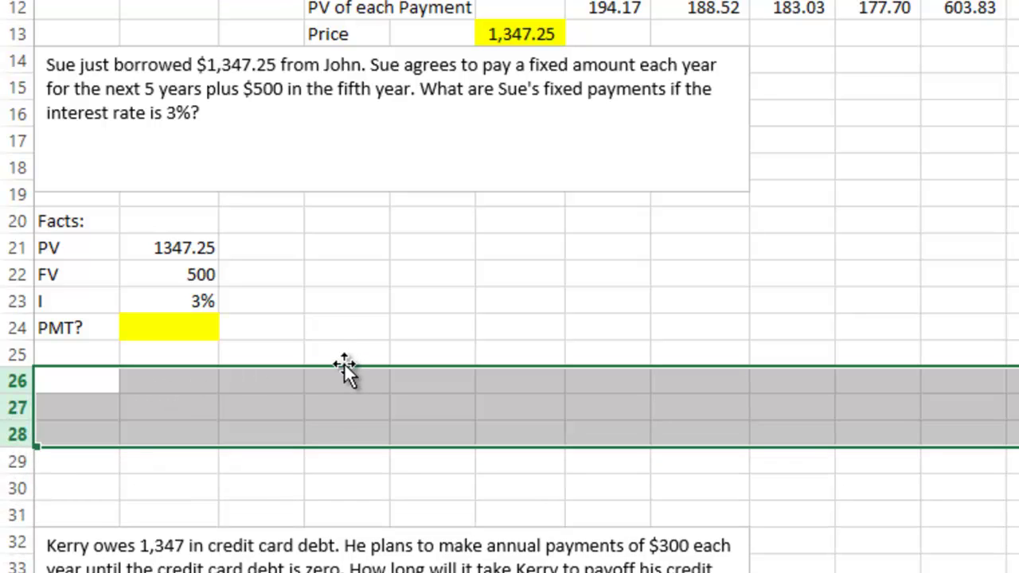
pyautogui.click(422, 352)
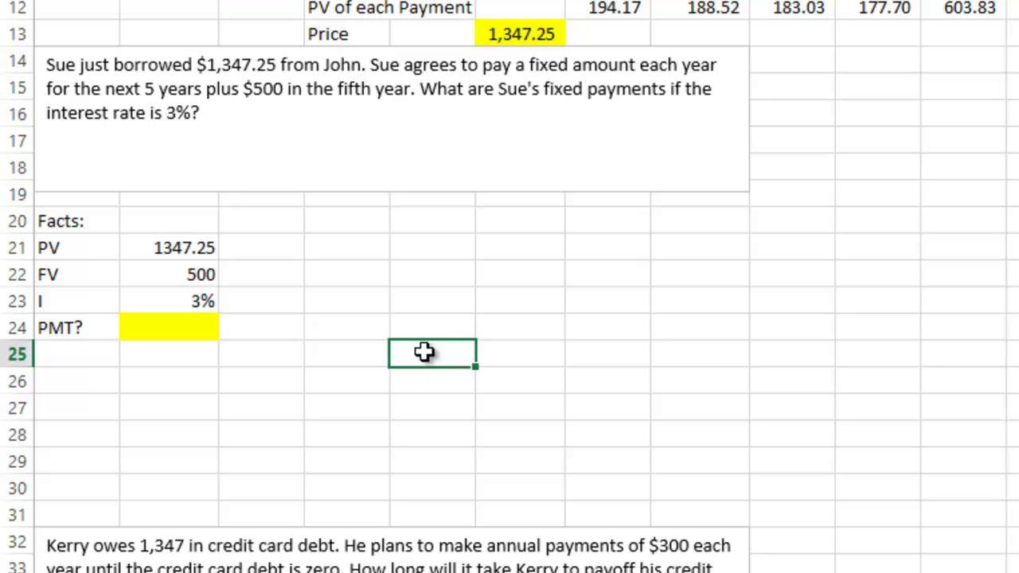
# Start the timeline in row 25 with Time in D25, 0 in E25 and +E25+1 in F25
pyautogui.click(287, 355)
pyautogui.click(334, 356)
pyautogui.write('Time')
pyautogui.press('Tab')
pyautogui.press('Tab')
pyautogui.write('+')
pyautogui.press('Left')
pyautogui.write('+')
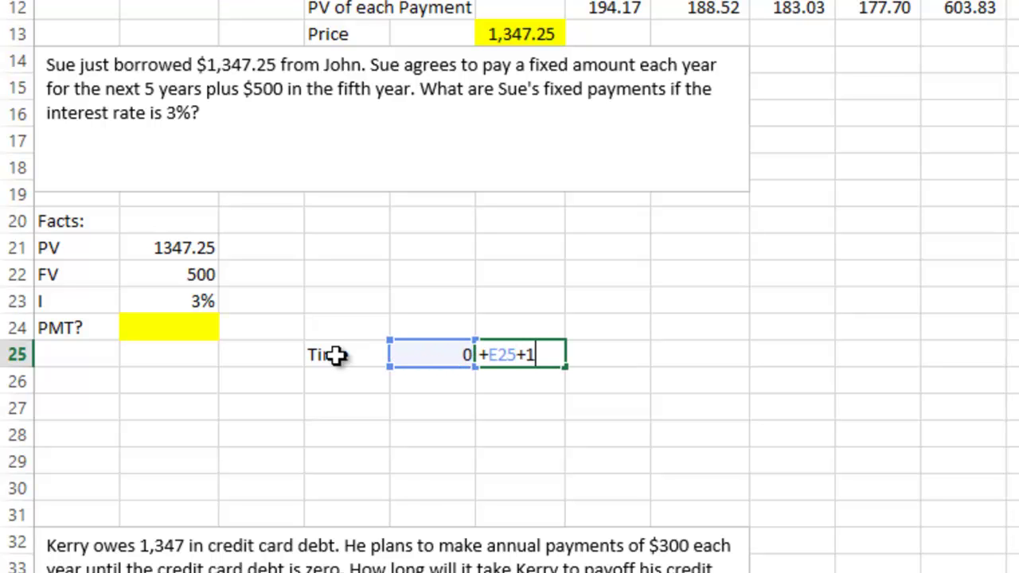
pyautogui.press('Return')
pyautogui.press('Up')
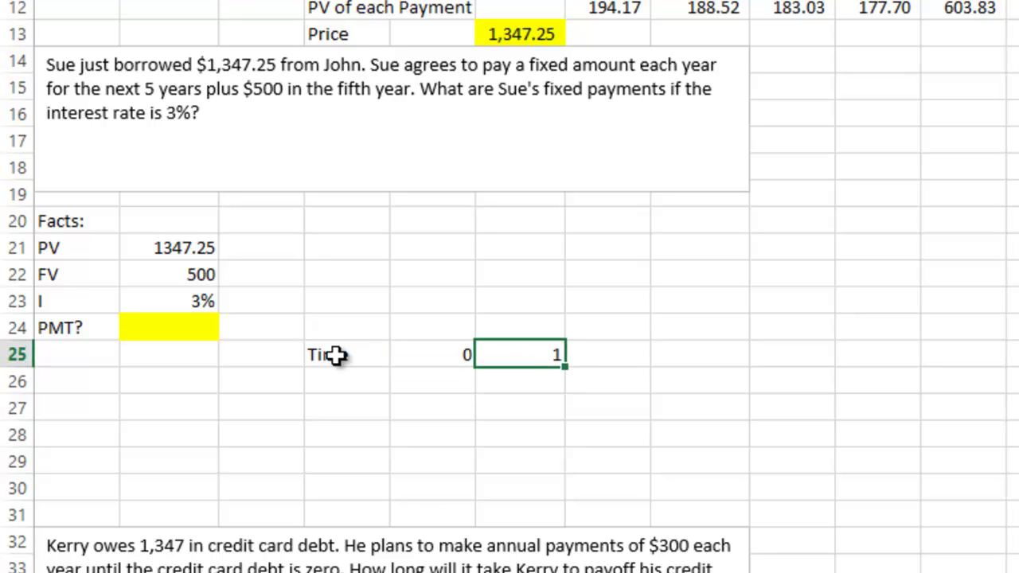
# Fill the time formula from F25 across to K25 and clear the extra period in K25
pyautogui.moveTo(567, 368)
pyautogui.mouseDown()
pyautogui.moveTo(852, 369)
pyautogui.moveTo(978, 350)
pyautogui.mouseUp()
pyautogui.click(942, 357)
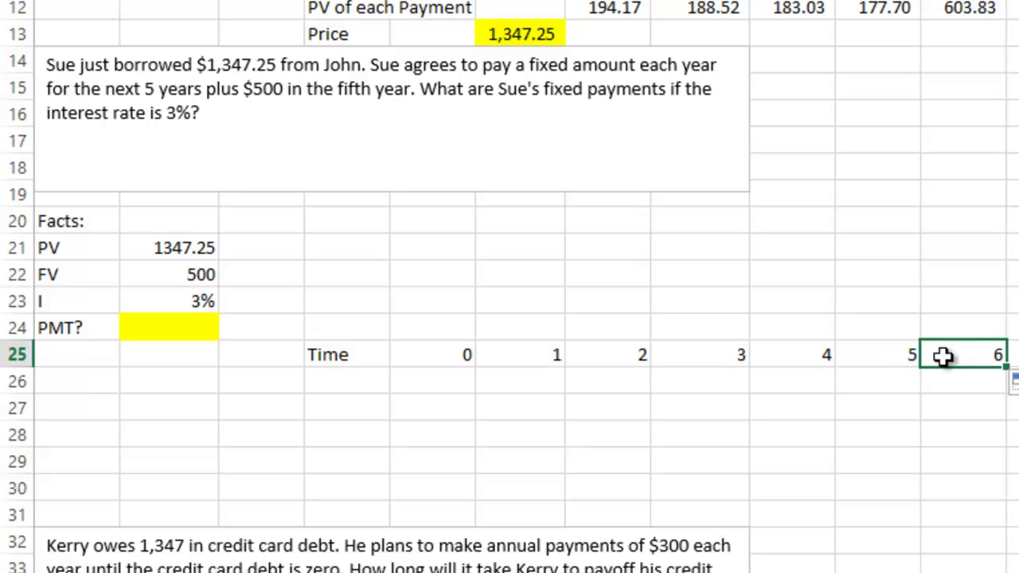
pyautogui.press('Delete')
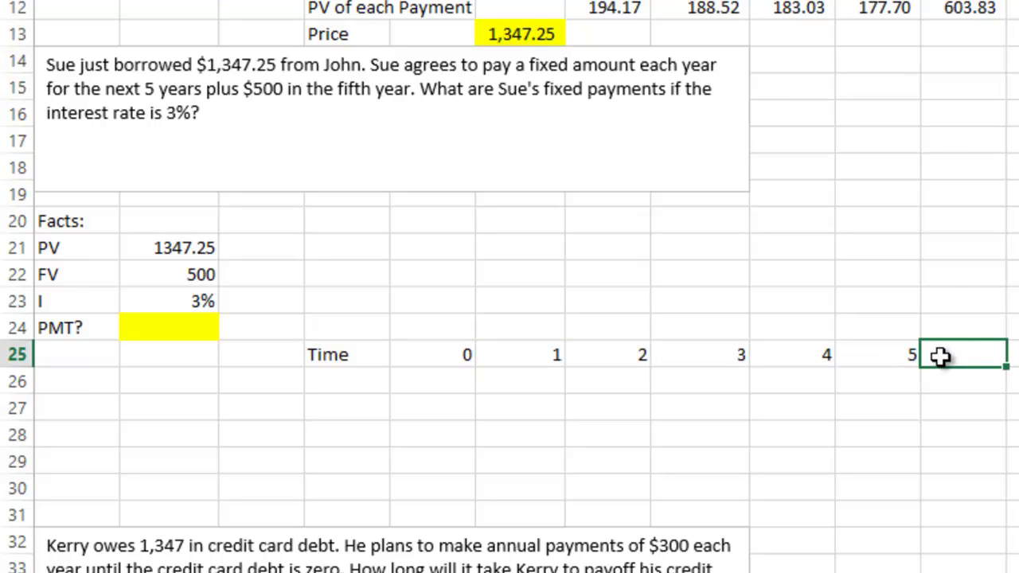
pyautogui.click(887, 334)
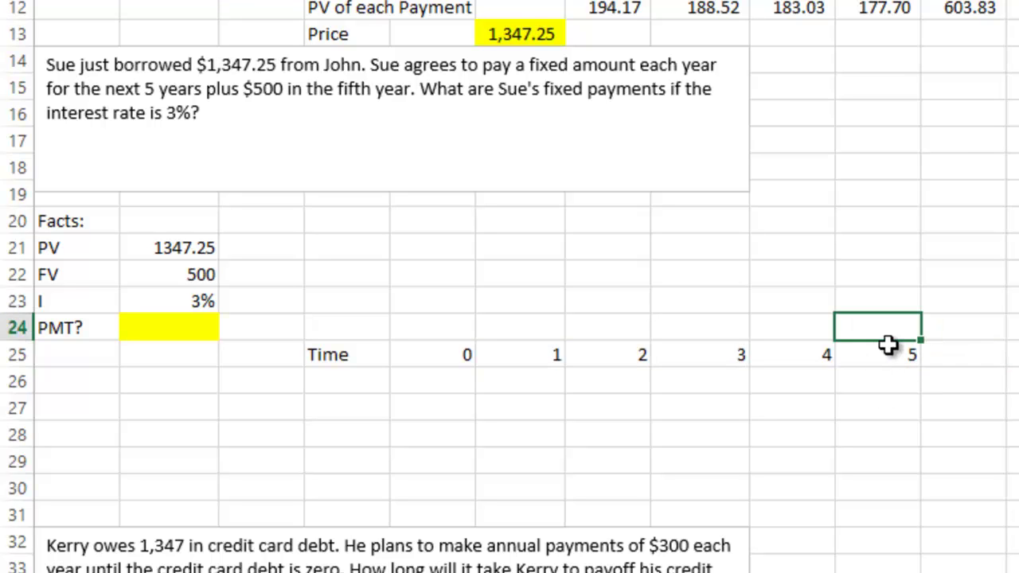
pyautogui.click(888, 362)
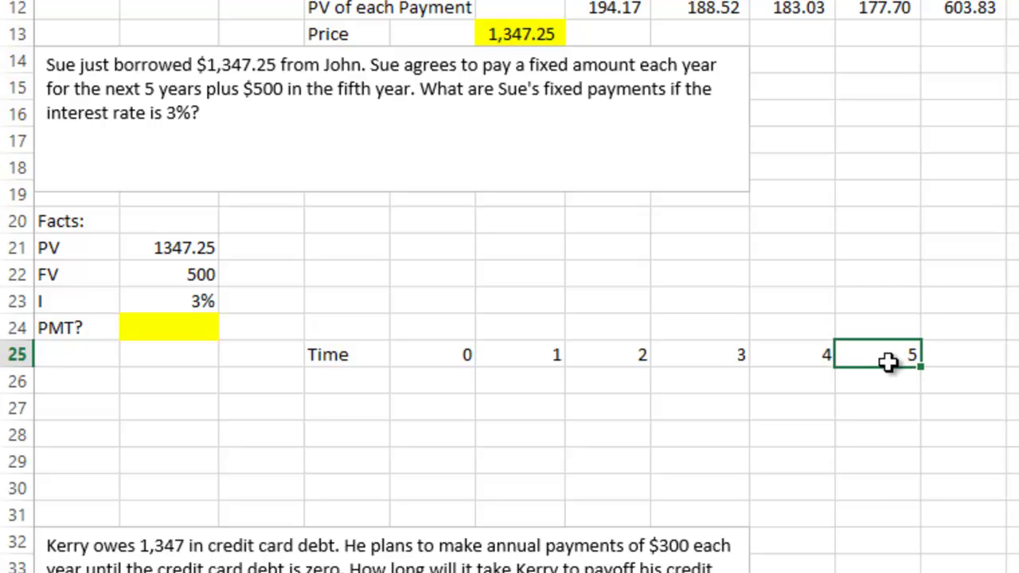
# Enter the row label Ann. in D26
pyautogui.click(326, 378)
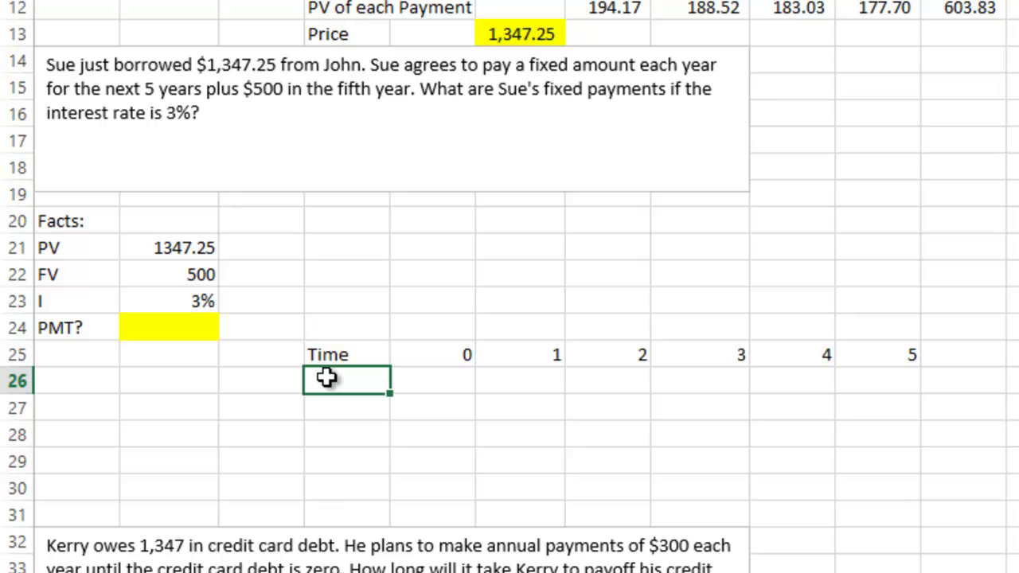
pyautogui.write('An')
pyautogui.press('Tab')
pyautogui.press('Tab')
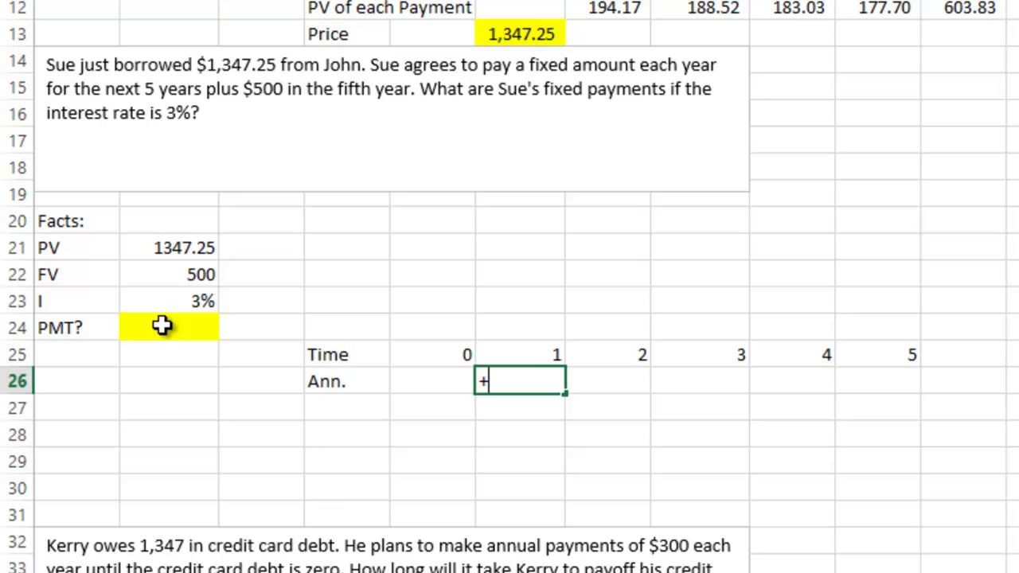
# Link F26 to the payment cell with the absolute reference +$B$24 and fill it across to J26
pyautogui.click(162, 326)
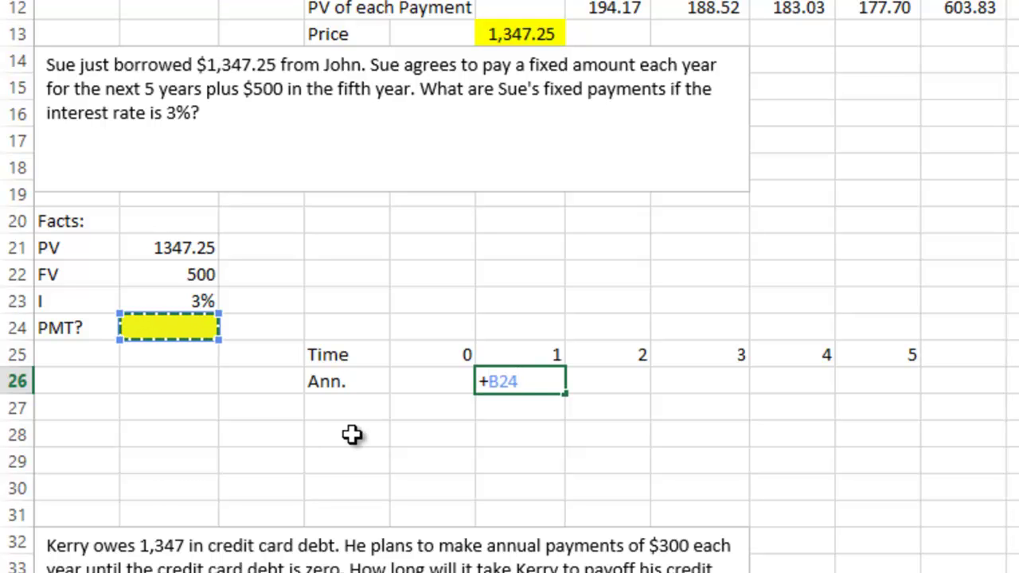
pyautogui.press('F4')
pyautogui.hotkey('ctrl', 'Return')
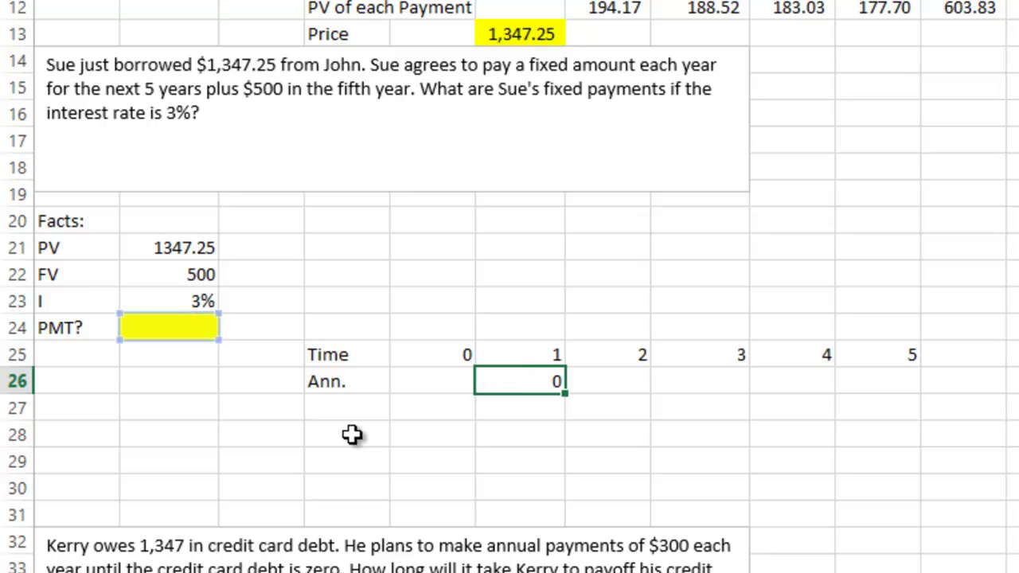
pyautogui.press('Return')
pyautogui.click(535, 375)
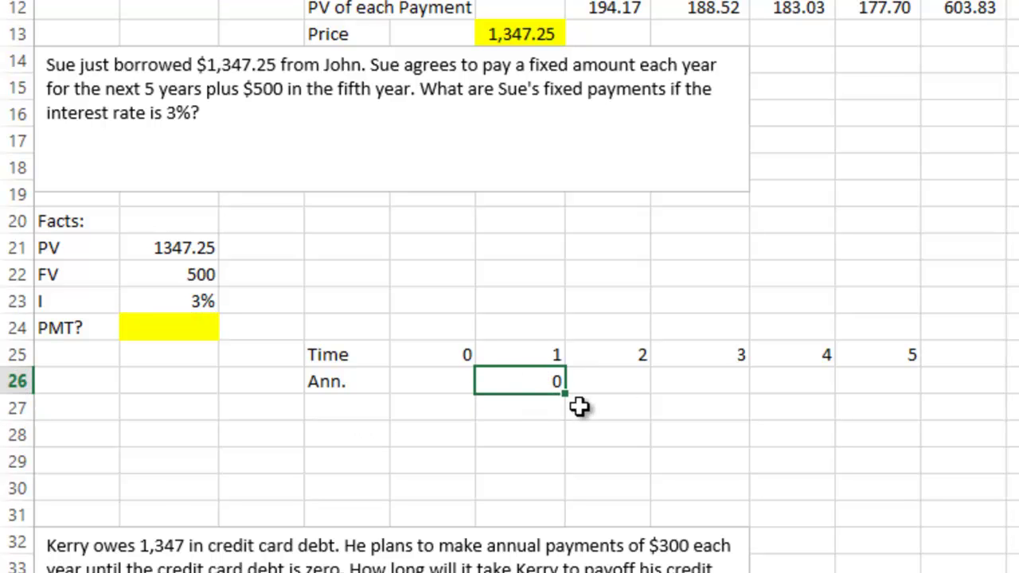
pyautogui.moveTo(565, 394); pyautogui.dragTo(916, 380)
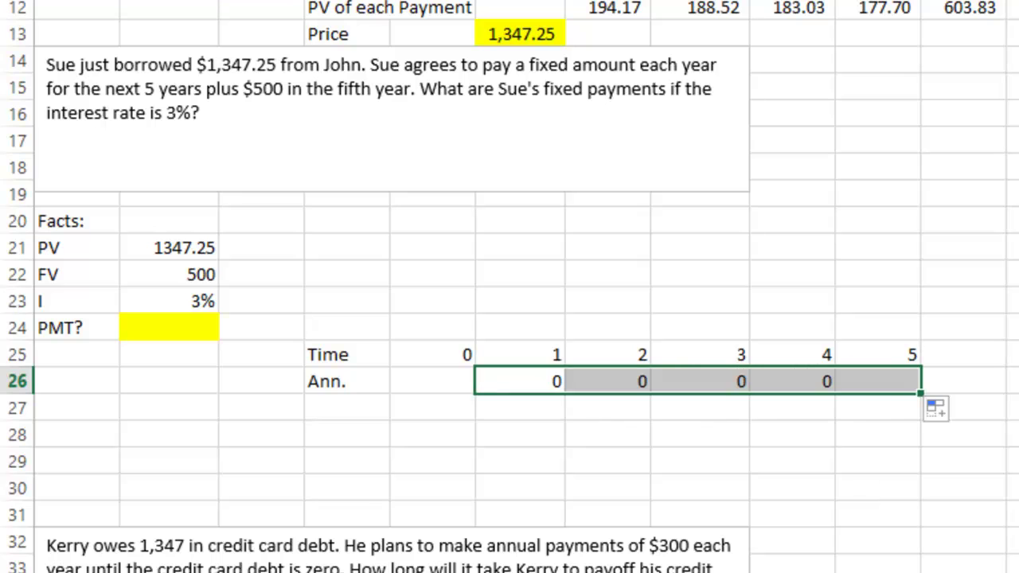
# Enter the row label Final in D27
pyautogui.click(332, 404)
pyautogui.doubleClick(332, 405)
pyautogui.write('Final')
pyautogui.press('Return')
# Link the year 5 final payment in J27 to the future value with +B22
pyautogui.press('Right')
pyautogui.press('Right')
pyautogui.press('Right')
pyautogui.press('Right')
pyautogui.press('Right')
pyautogui.press('Right')
pyautogui.press('Up')
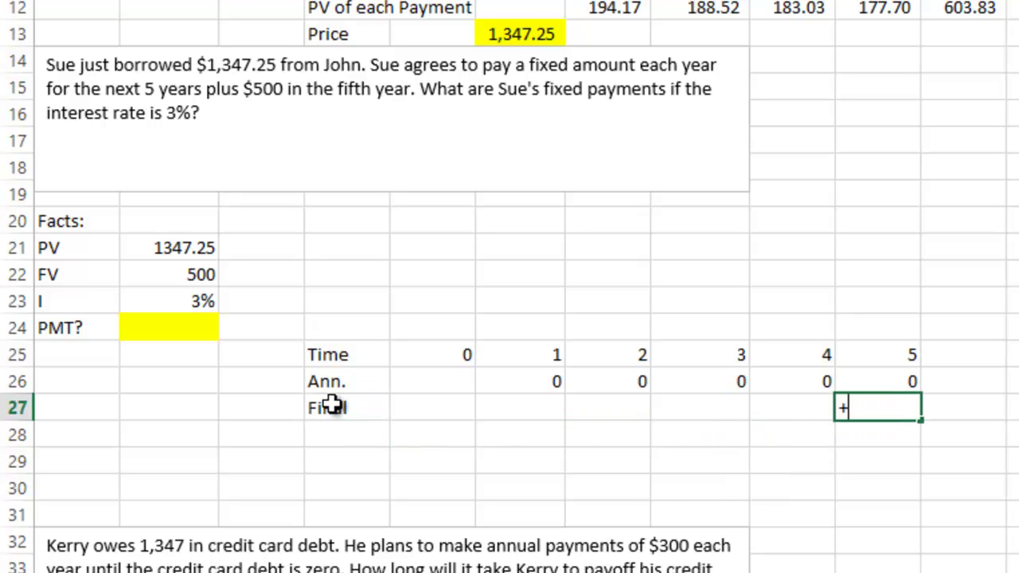
pyautogui.write('+')
pyautogui.click(162, 272)
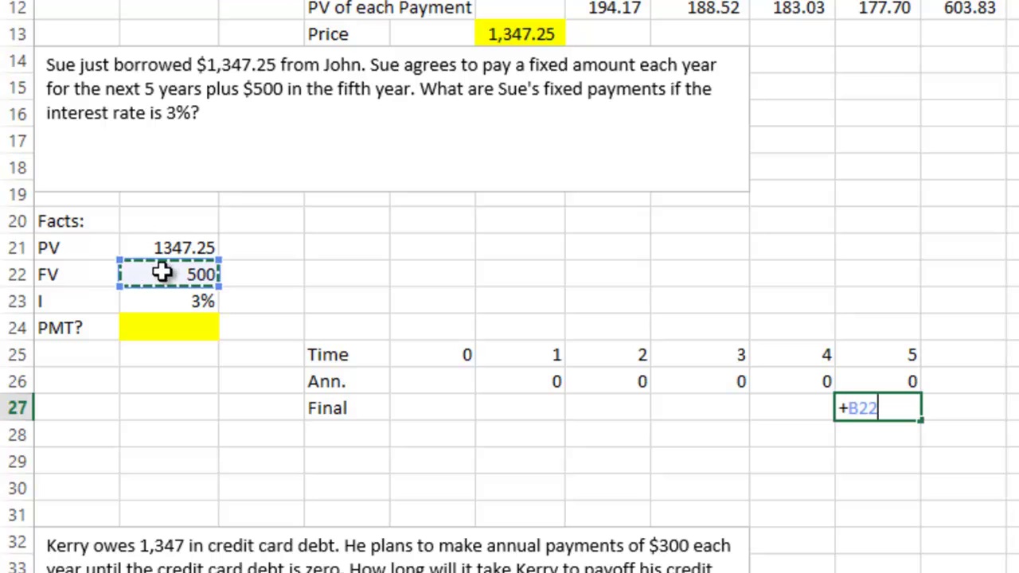
pyautogui.press('Return')
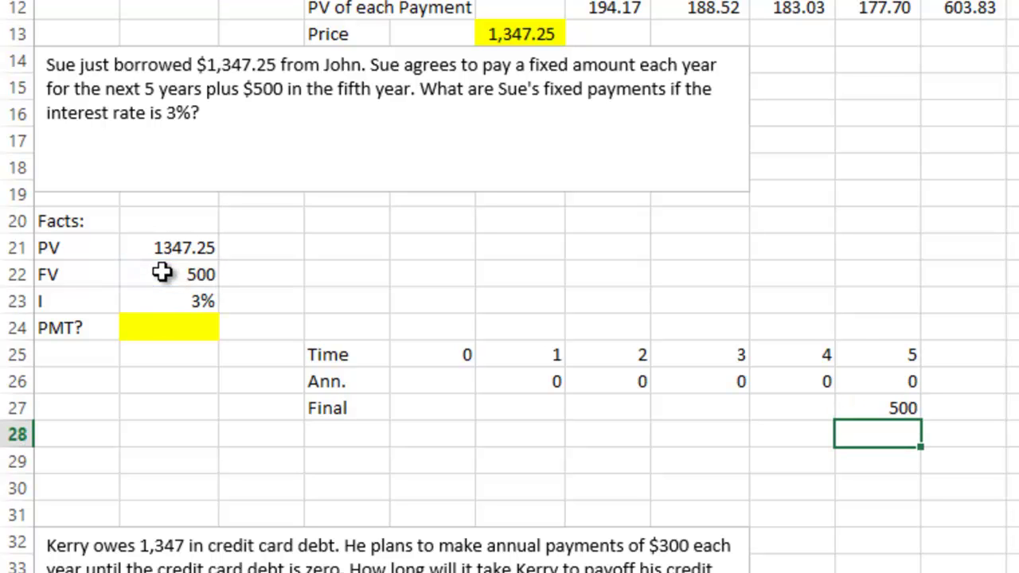
# Enter the row label Total Payment in D28
pyautogui.press('Left')
pyautogui.press('Left')
pyautogui.press('Left')
pyautogui.press('Left')
pyautogui.press('Left')
pyautogui.press('Left')
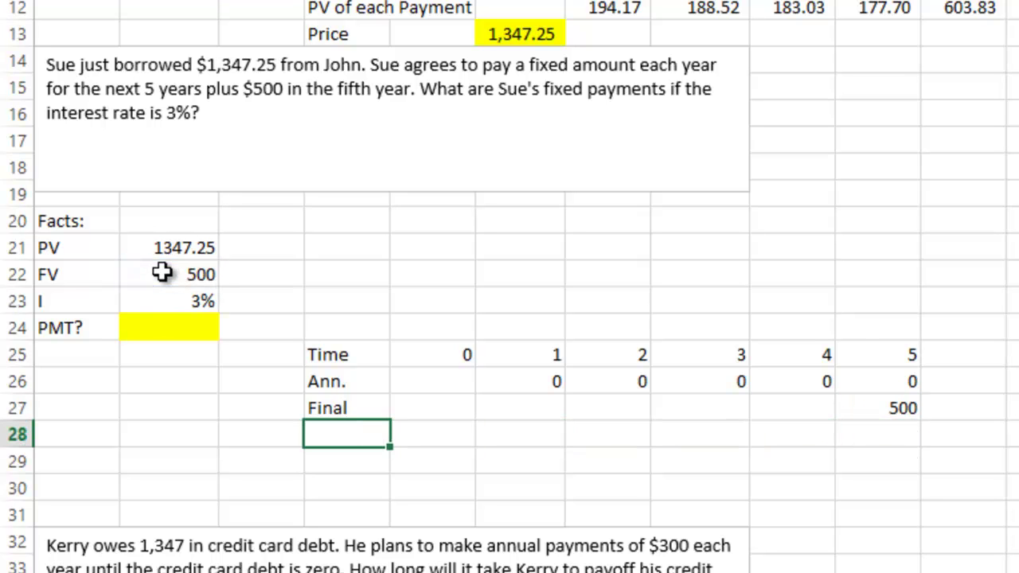
pyautogui.write('Total Payment')
pyautogui.press('Tab')
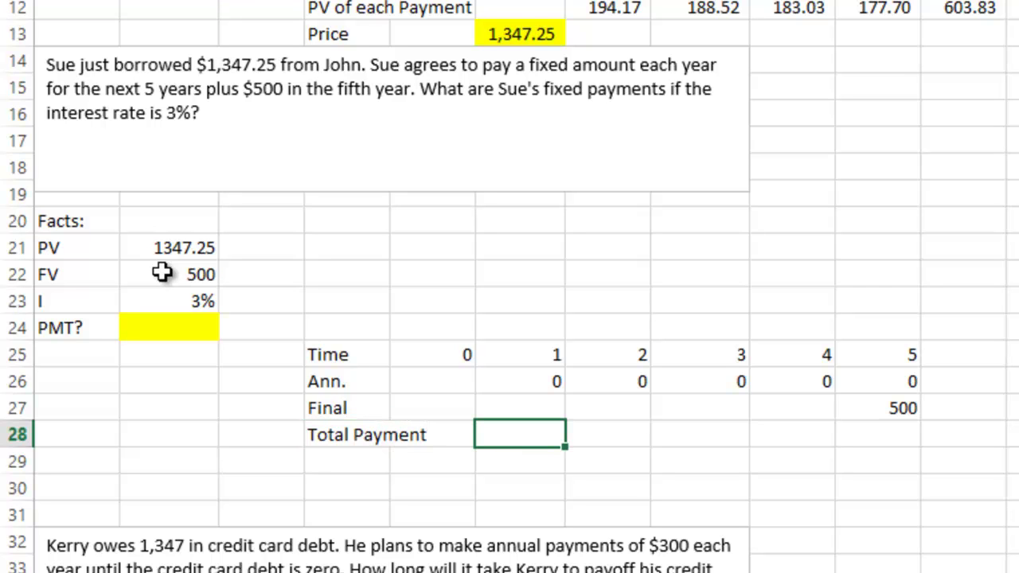
# Add the annual and final payments in F28 with +F26+F27 and copy the formula across to J28
pyautogui.write('+')
pyautogui.press('Up')
pyautogui.press('Up')
pyautogui.write('+')
pyautogui.press('Up')
pyautogui.press('Return')
pyautogui.hotkey('ctrl', 'c')
pyautogui.hotkey('shift', 'Right')
pyautogui.hotkey('shift', 'Right')
pyautogui.hotkey('shift', 'Right')
pyautogui.hotkey('shift', 'Right')
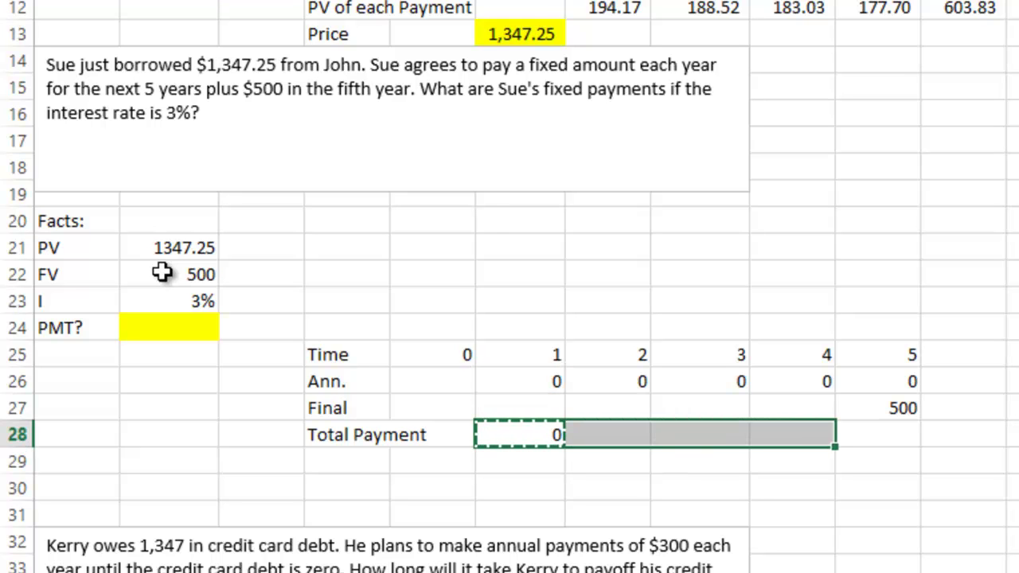
pyautogui.hotkey('ctrl', 'v')
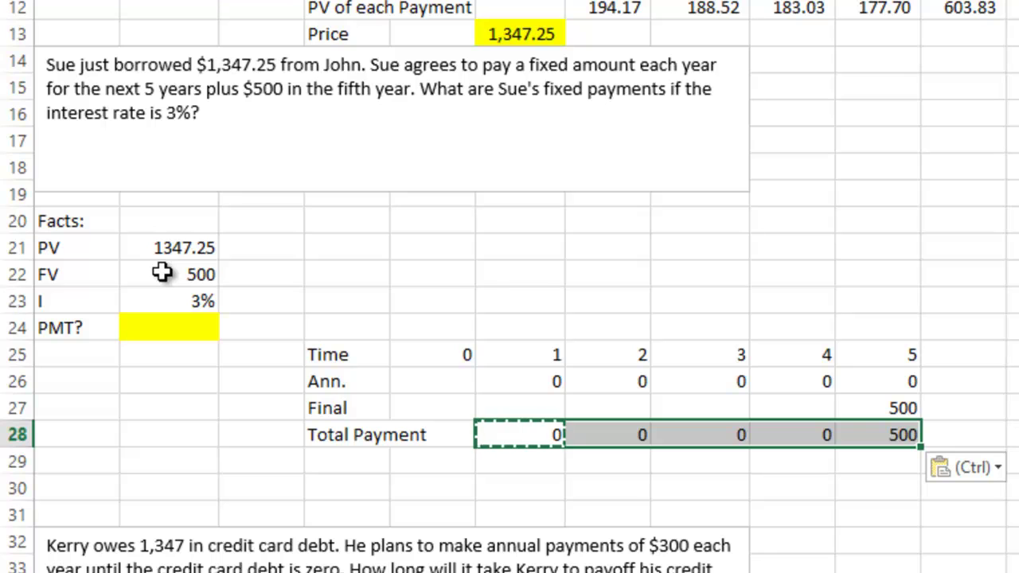
# Discount the first total payment in F29 with +F28/(1+$B$23)^F25
pyautogui.press('Down')
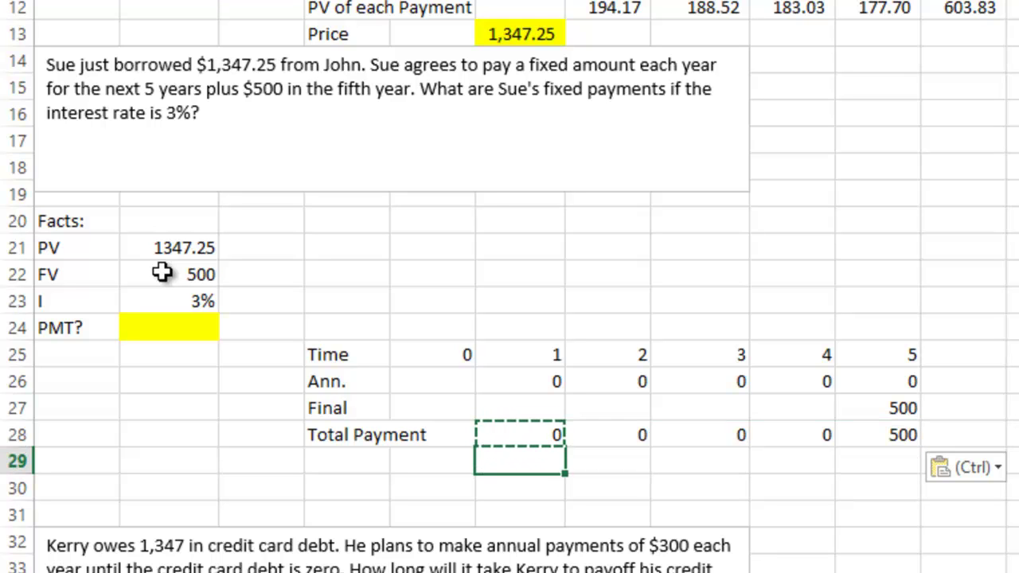
pyautogui.write('+')
pyautogui.press('Up')
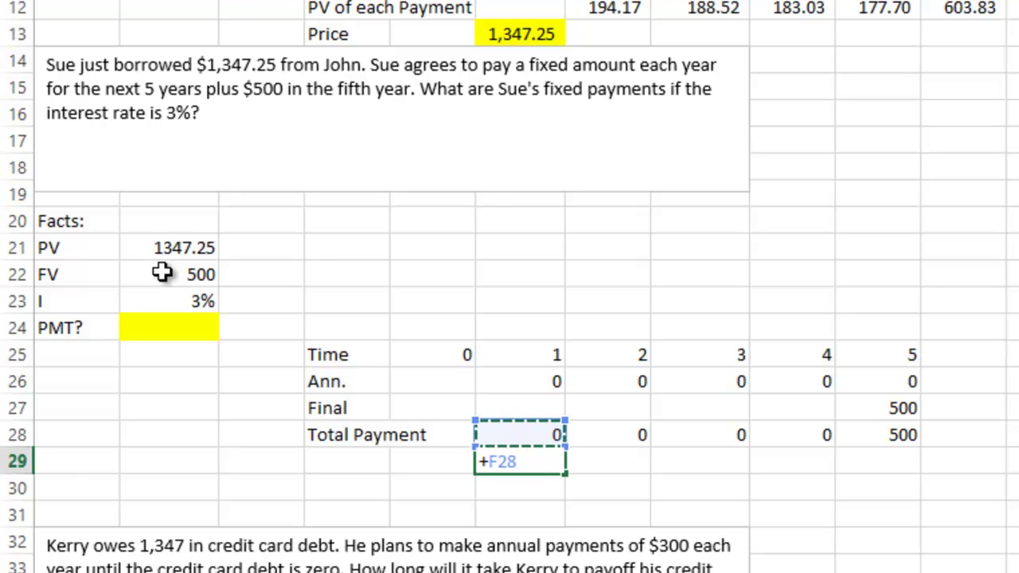
pyautogui.write('/')
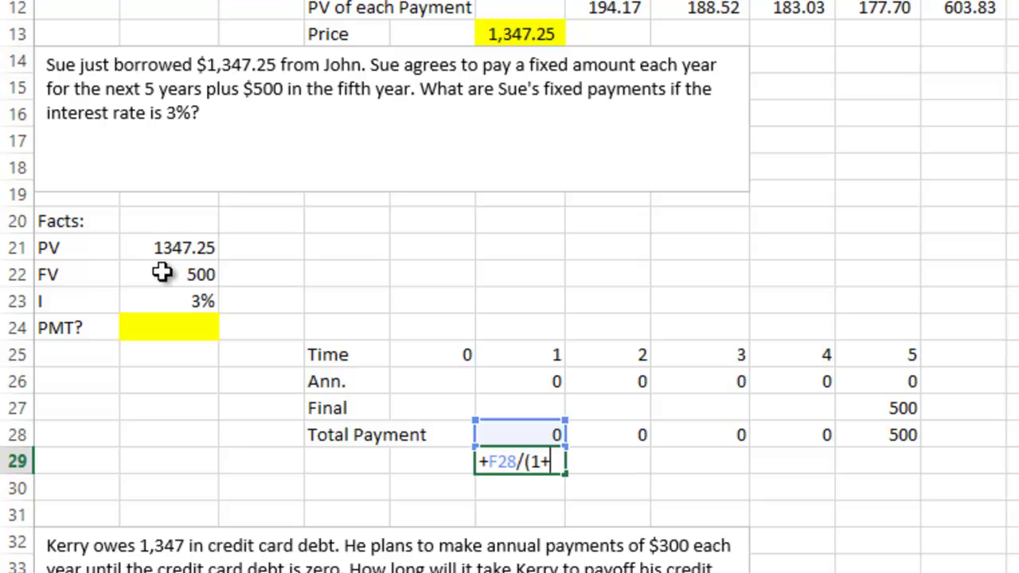
pyautogui.write('(1+')
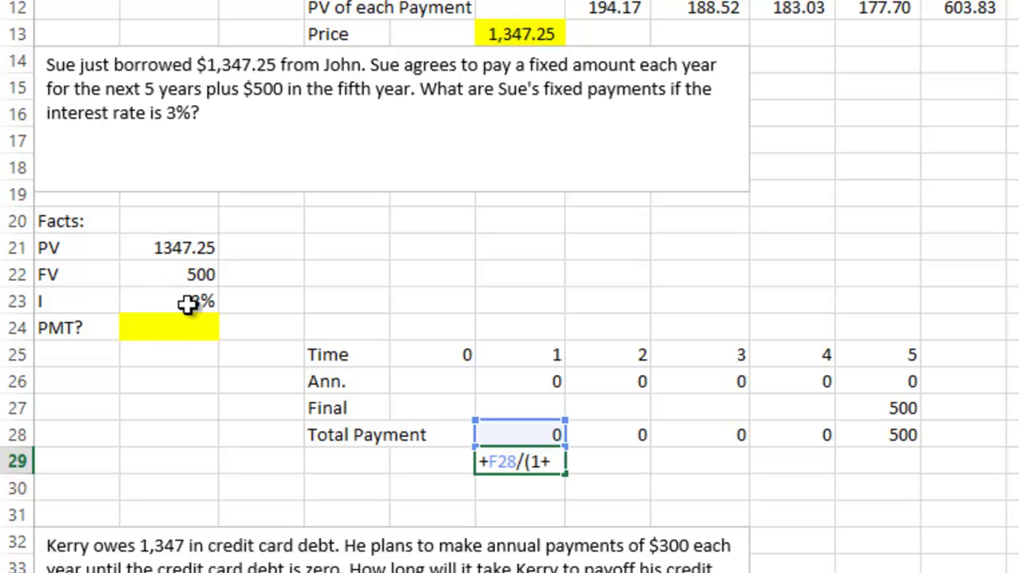
pyautogui.click(186, 303)
pyautogui.write(')')
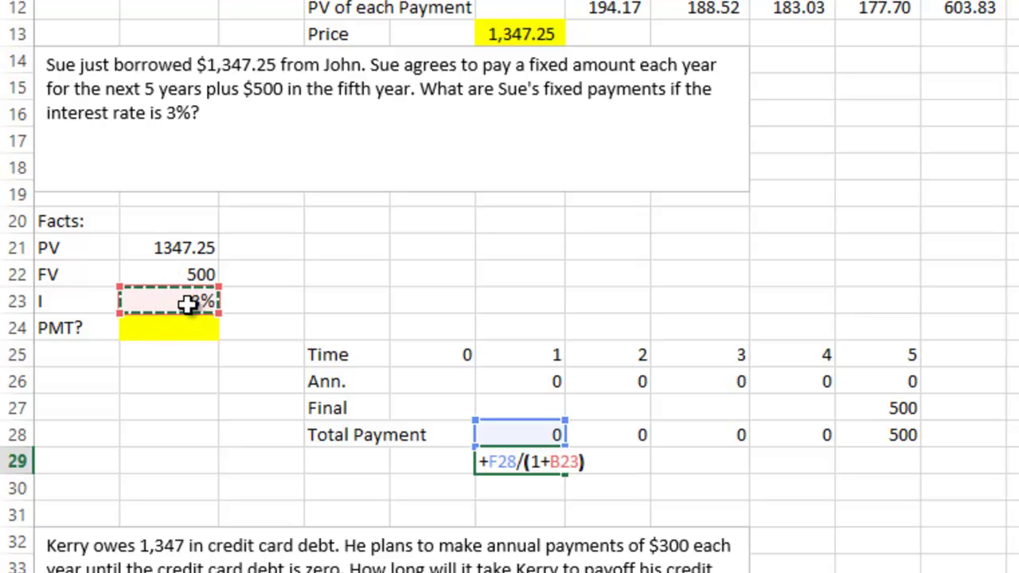
pyautogui.write('^')
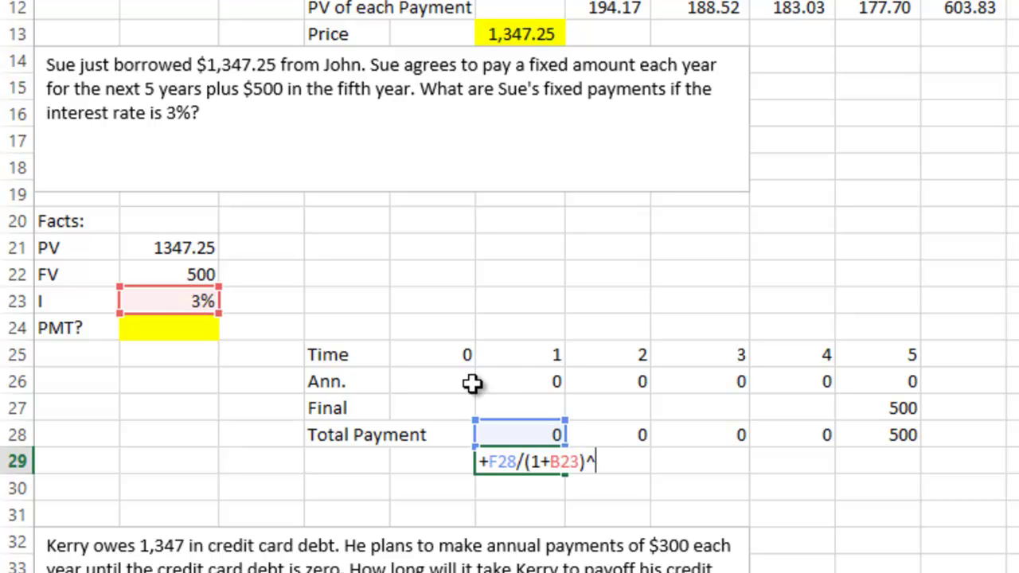
pyautogui.click(509, 355)
pyautogui.click(565, 458)
pyautogui.press('F4')
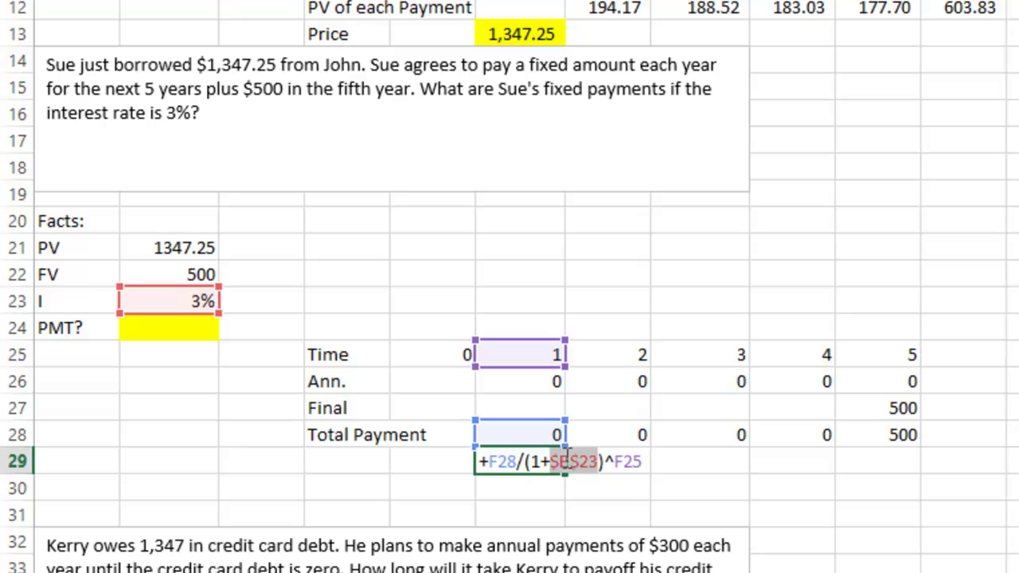
pyautogui.press('Return')
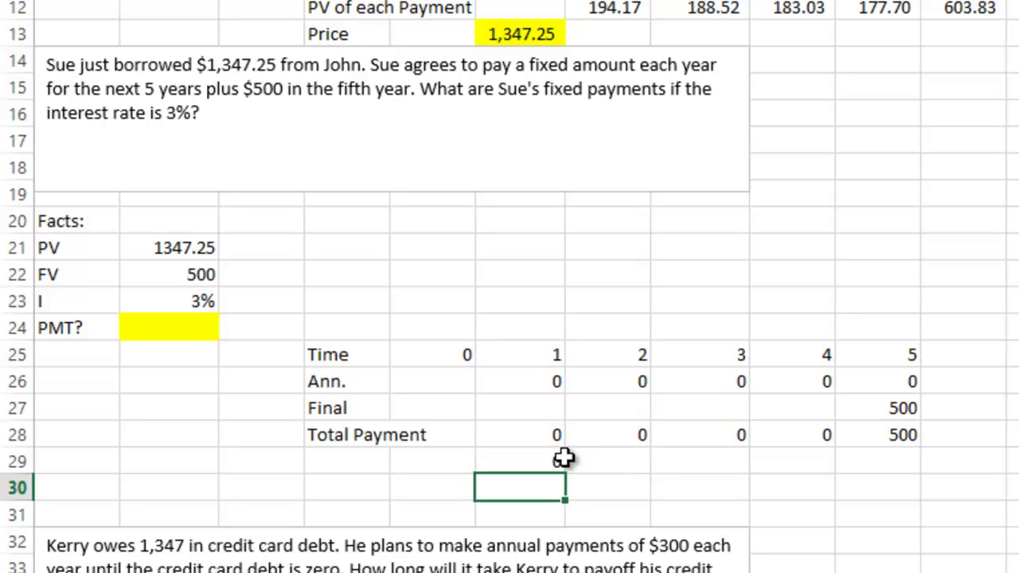
# Fill the discounting formula from F29 across to J29 and label the row PV of each PMT in D29
pyautogui.click(545, 464)
pyautogui.moveTo(566, 475); pyautogui.dragTo(902, 458)
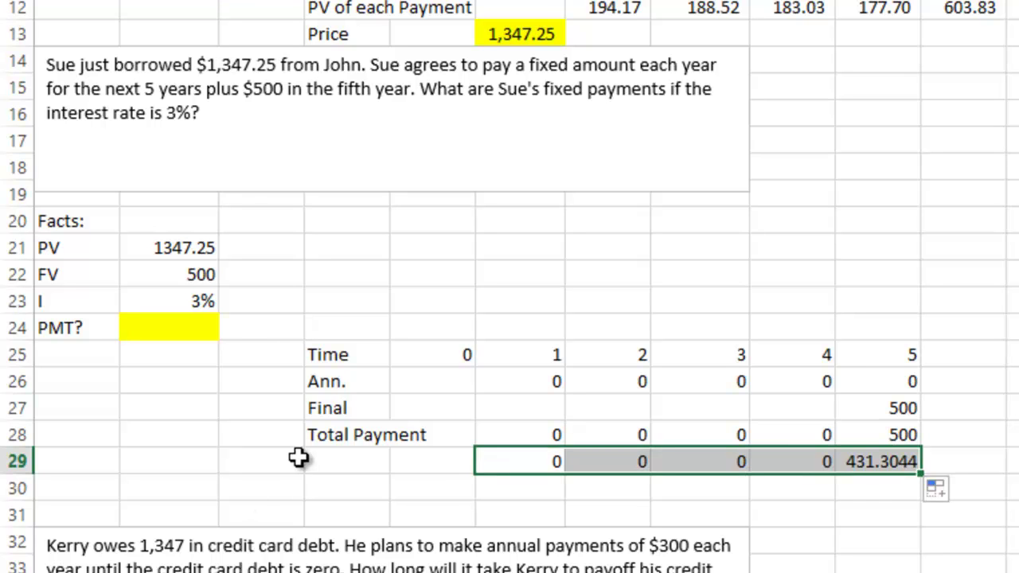
pyautogui.click(329, 459)
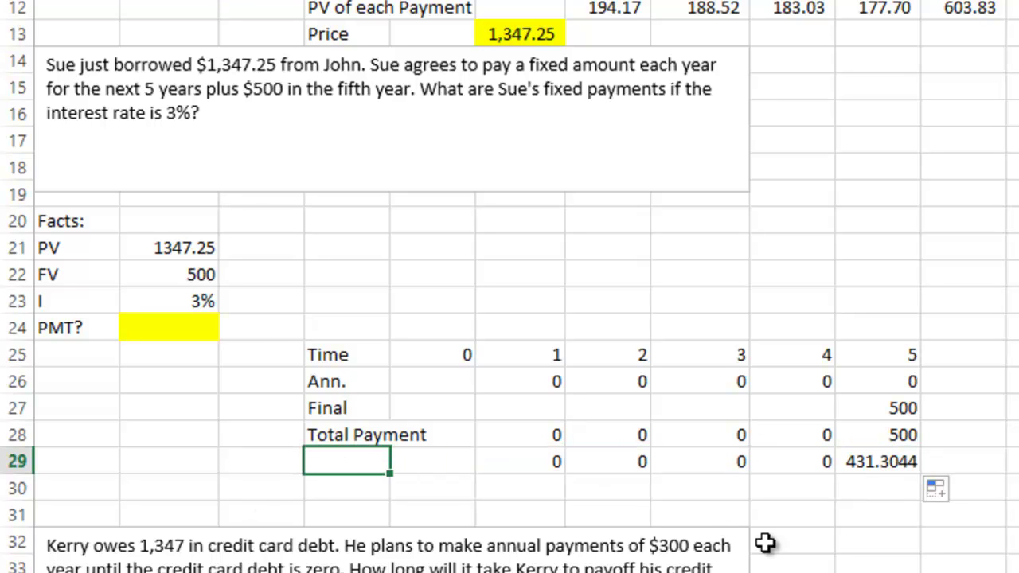
pyautogui.write('P')
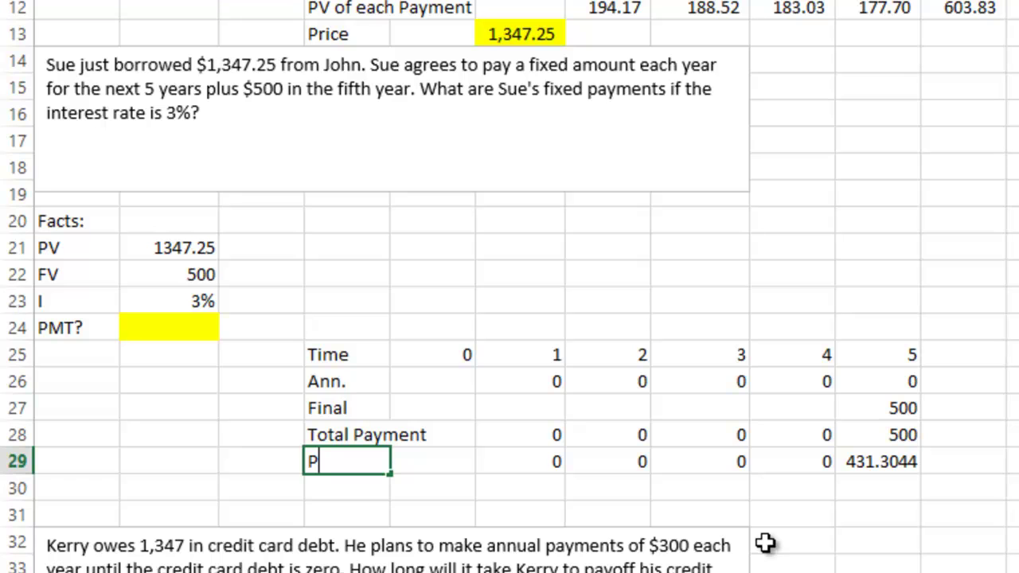
pyautogui.write('V of each PMT')
pyautogui.press('Return')
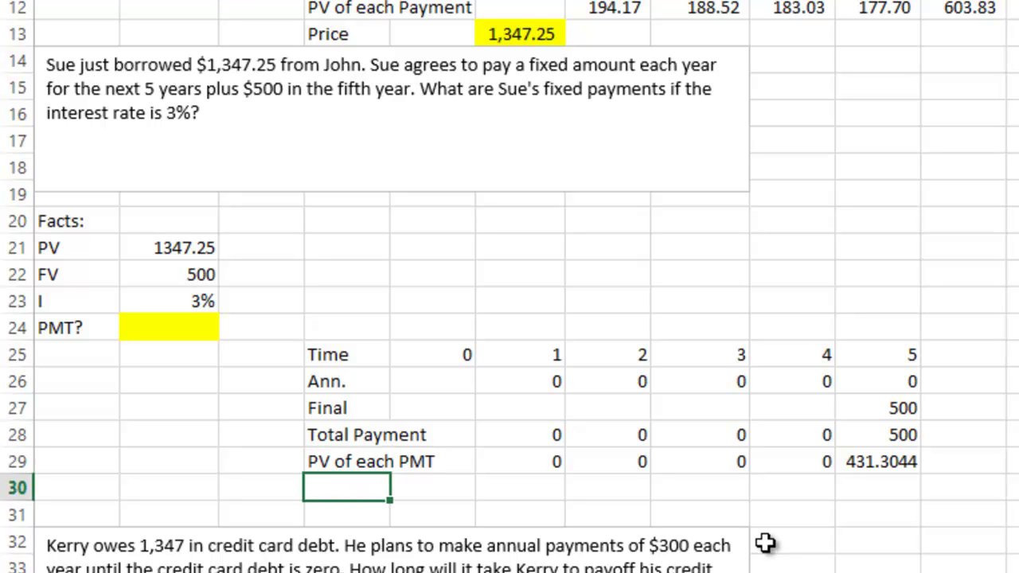
# Label D30 Price and total the present values F29:J29 with a SUM formula in E30
pyautogui.write('Price')
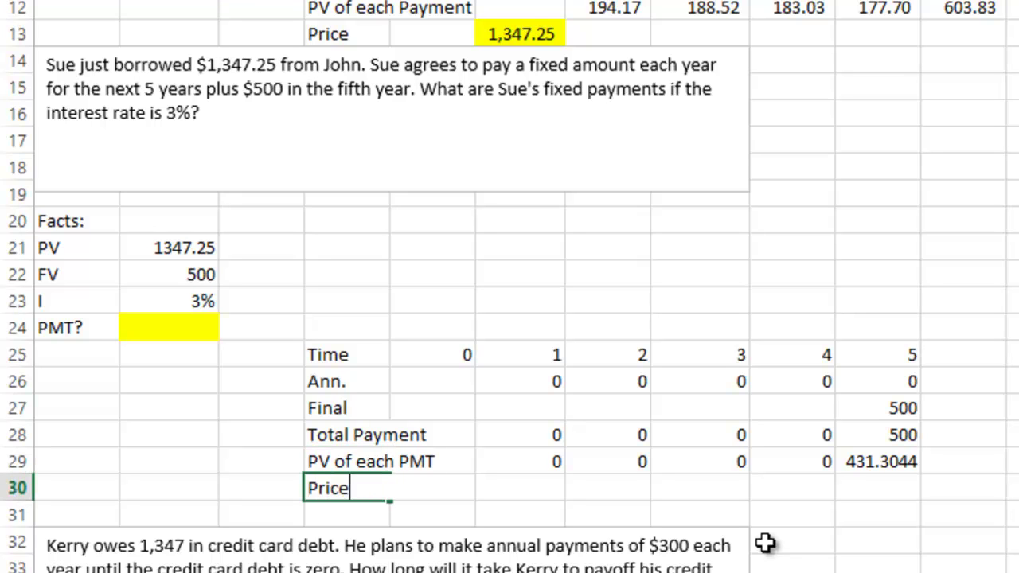
pyautogui.press('Return')
pyautogui.press('Right')
pyautogui.press('Up')
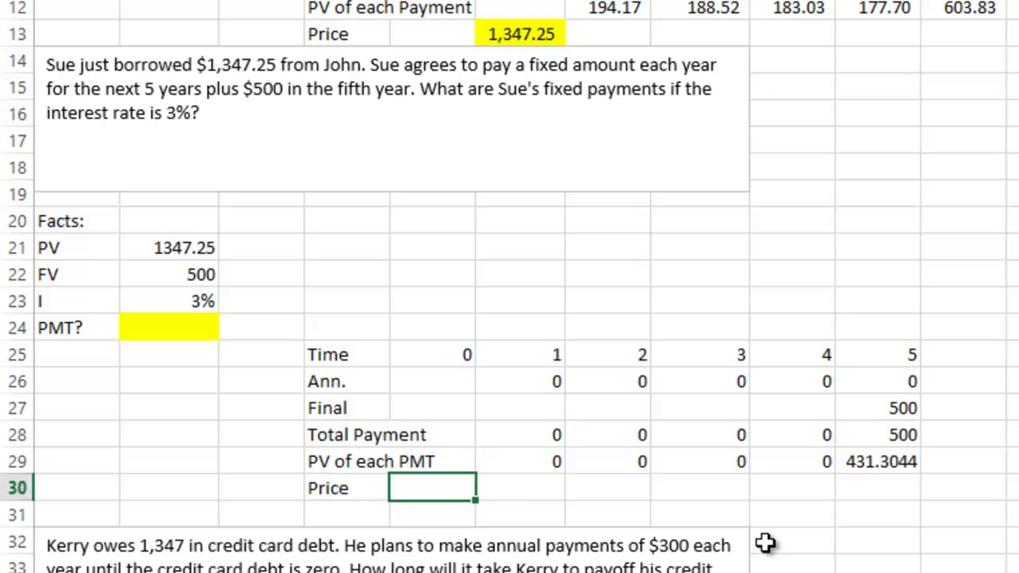
pyautogui.write('+sum(')
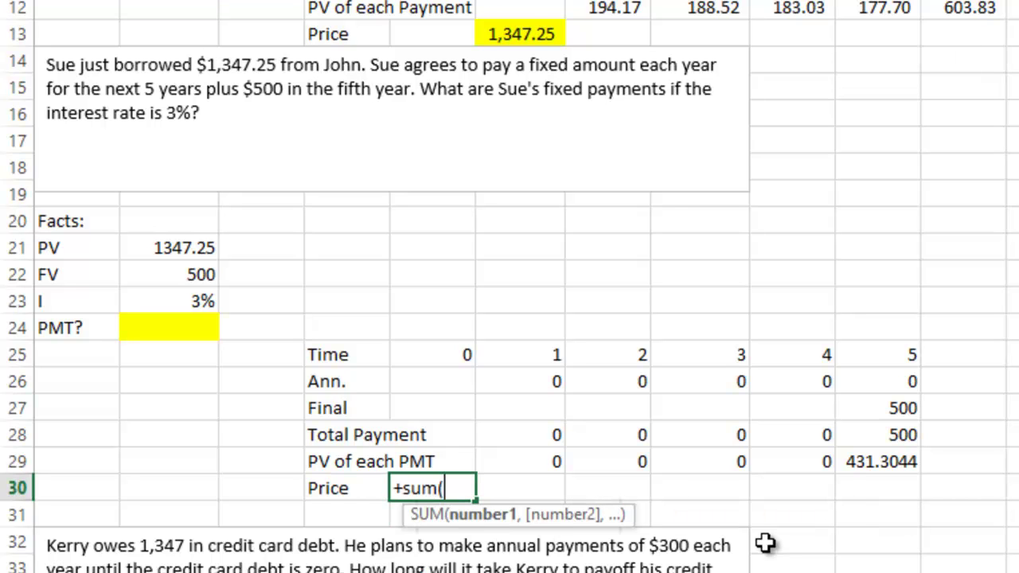
pyautogui.press('Up')
pyautogui.hotkey('shift', 'Right')
pyautogui.hotkey('shift', 'Right')
pyautogui.hotkey('shift', 'Right')
pyautogui.hotkey('shift', 'Right')
pyautogui.hotkey('shift', 'Right')
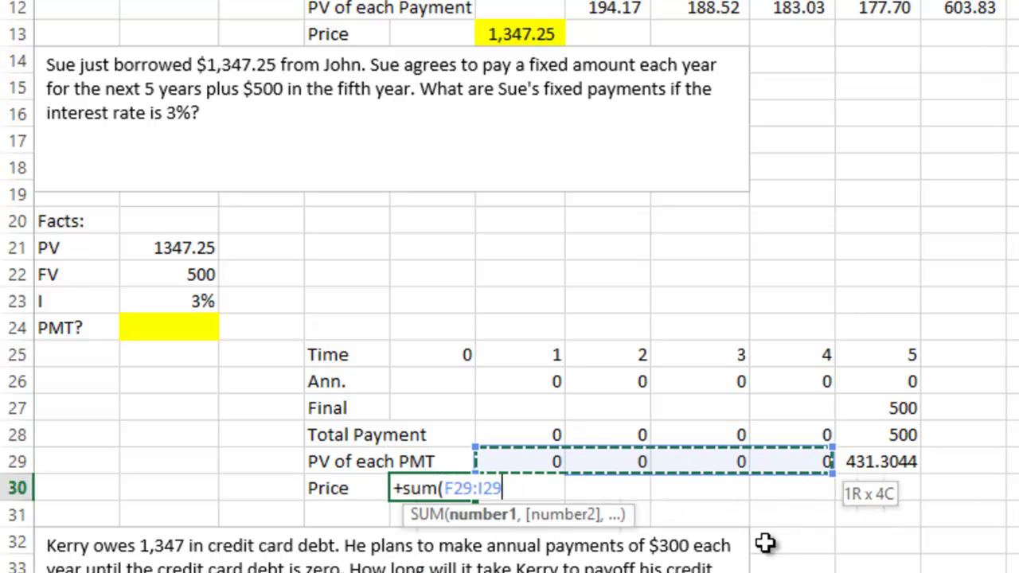
pyautogui.press('Return')
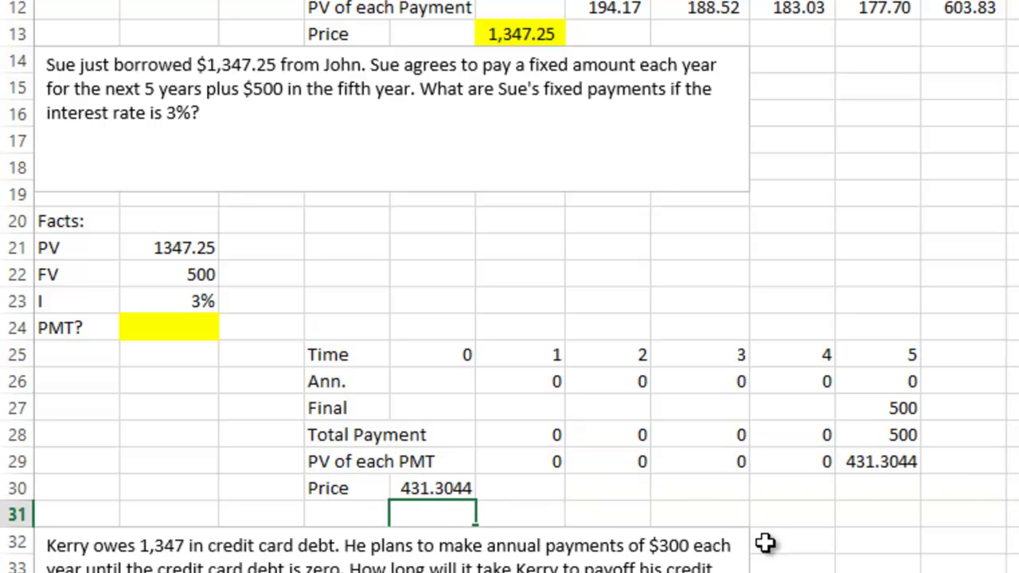
# Enter a trial payment of 150 in the highlighted PMT cell B24
pyautogui.press('Up')
pyautogui.press('Up')
pyautogui.press('Up')
pyautogui.press('Up')
pyautogui.press('Up')
pyautogui.press('Up')
pyautogui.press('Up')
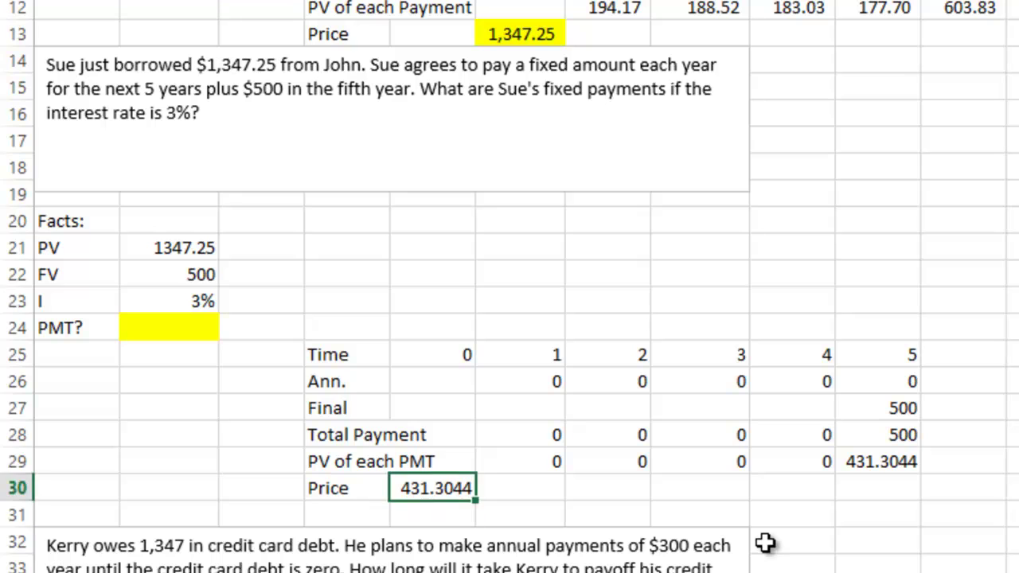
pyautogui.press('Left')
pyautogui.press('Left')
pyautogui.press('Left')
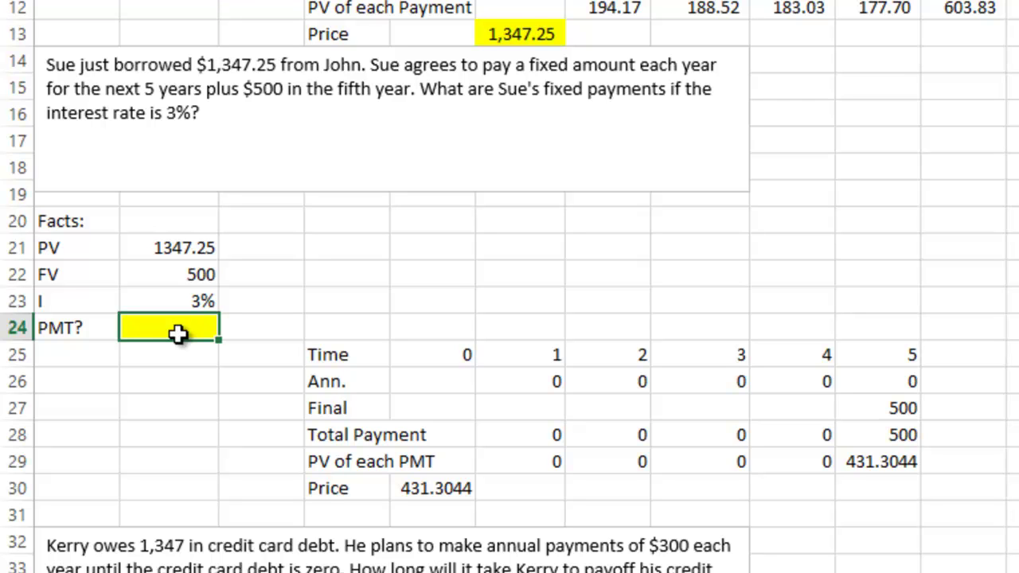
pyautogui.write('150')
pyautogui.press('Return')
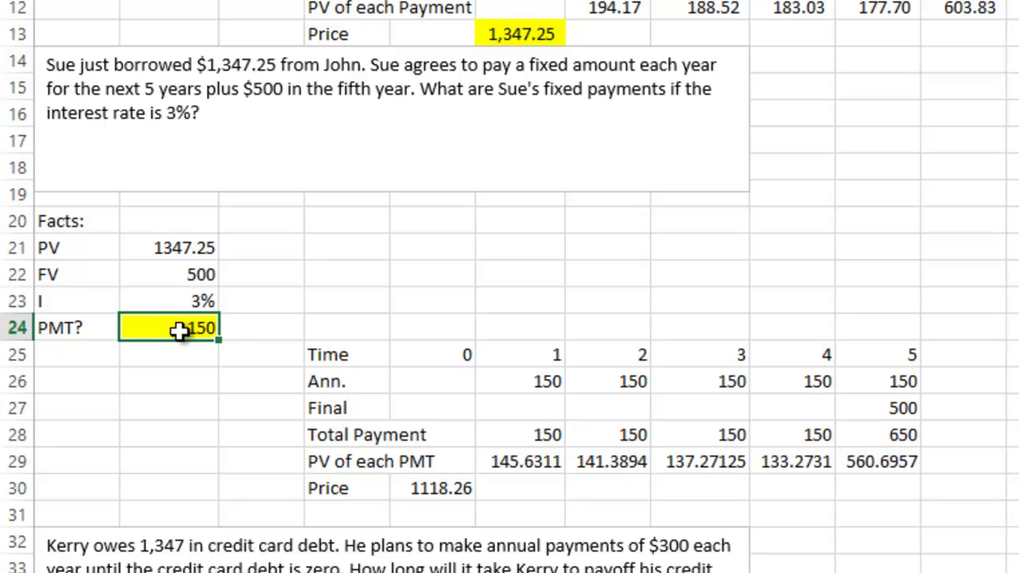
# Change the trial payment in B24 to 200 and compare the price in E30 with the PV in B21
pyautogui.click(179, 332)
pyautogui.write('20')
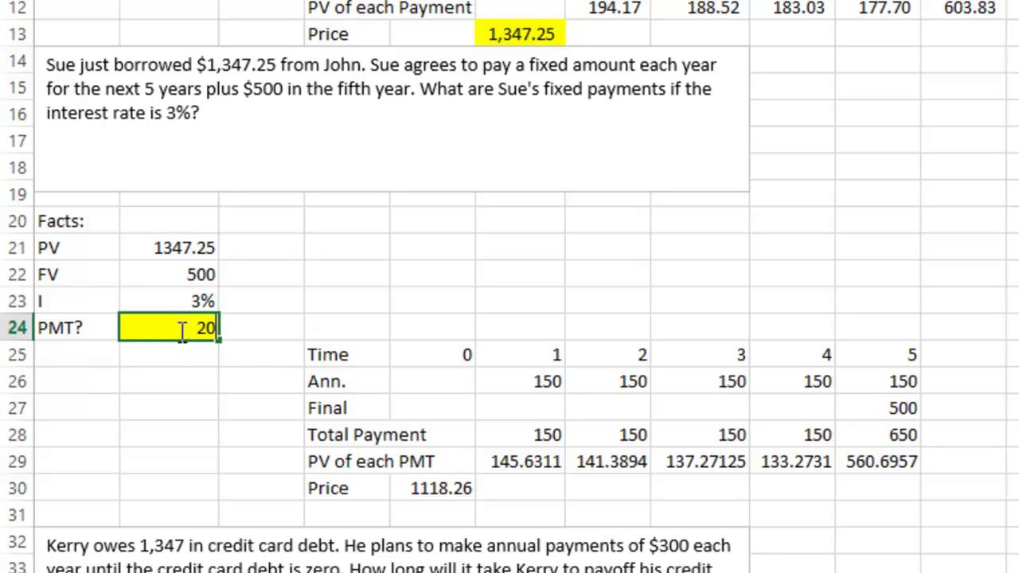
pyautogui.press('Return')
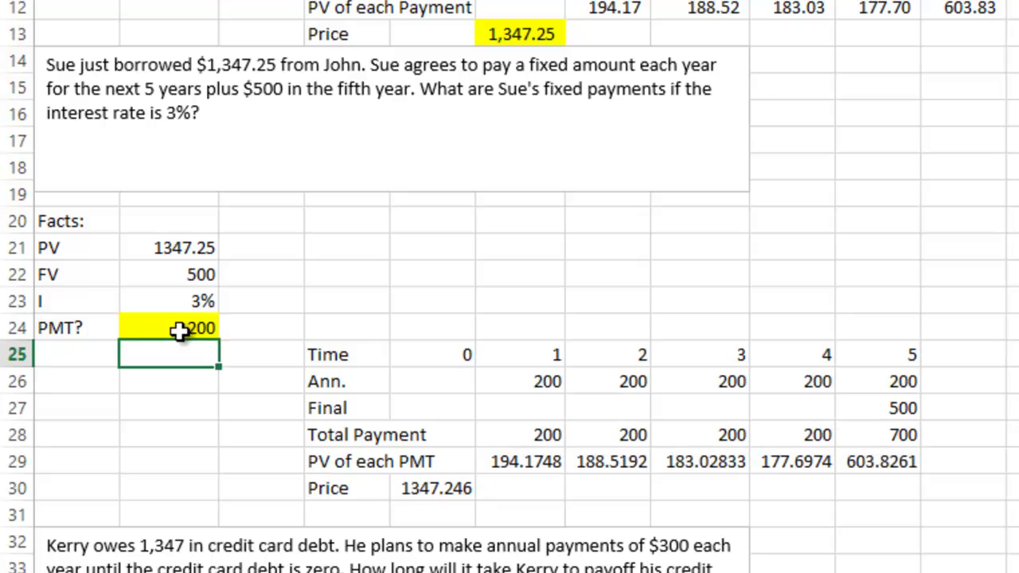
pyautogui.click(420, 487)
pyautogui.click(175, 253)
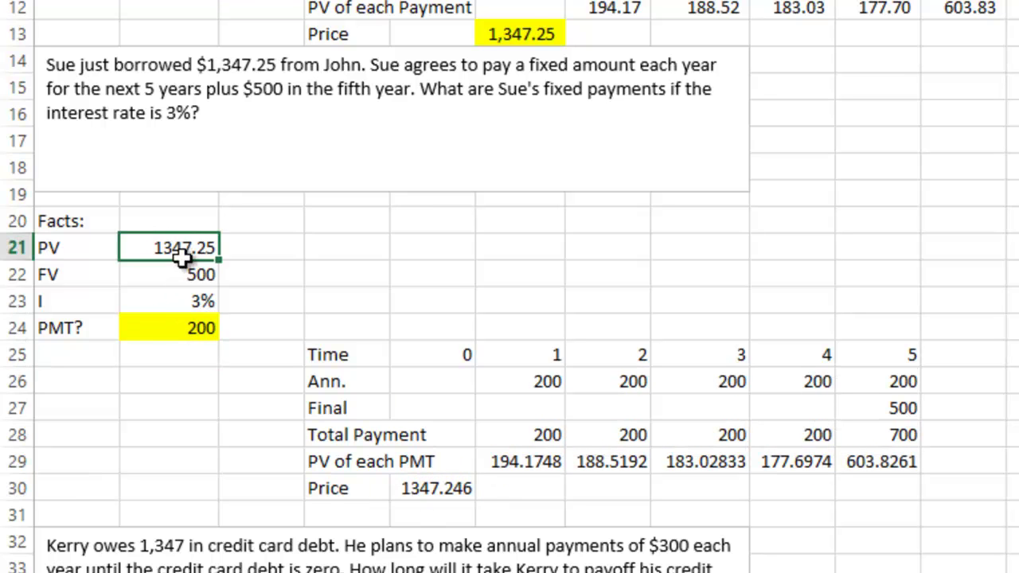
# Display the price in E30 with two decimal places
pyautogui.click(430, 488)
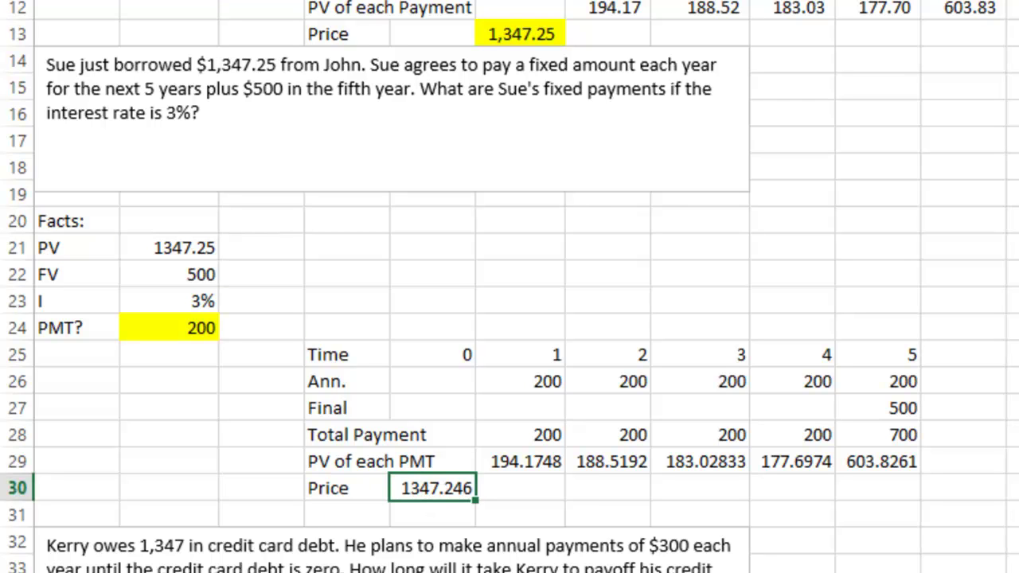
pyautogui.click(756, 1)
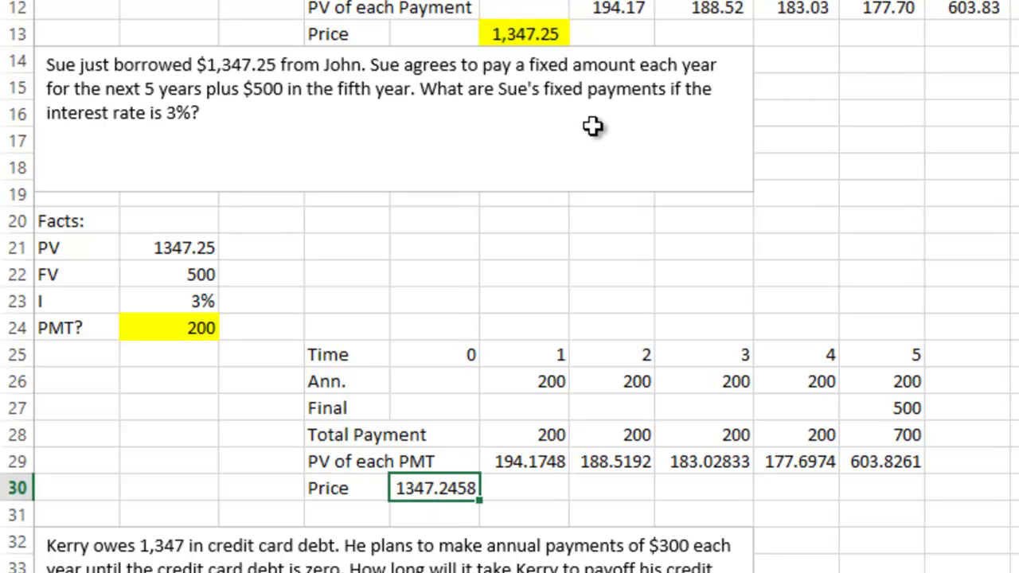
pyautogui.click(757, 2)
pyautogui.click(756, 1)
# Clear the trial payment from B24
pyautogui.click(189, 358)
pyautogui.click(188, 320)
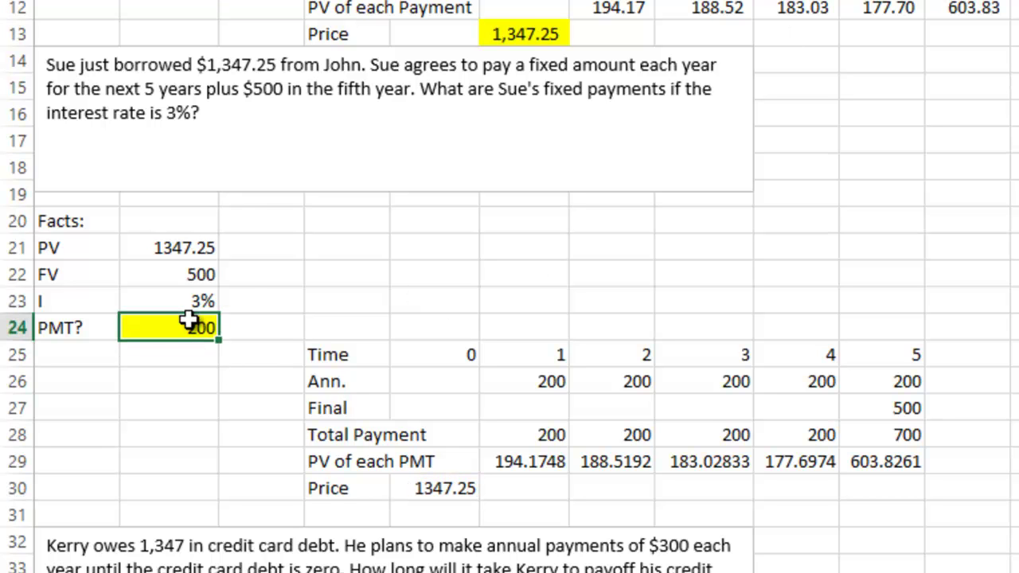
pyautogui.press('Delete')
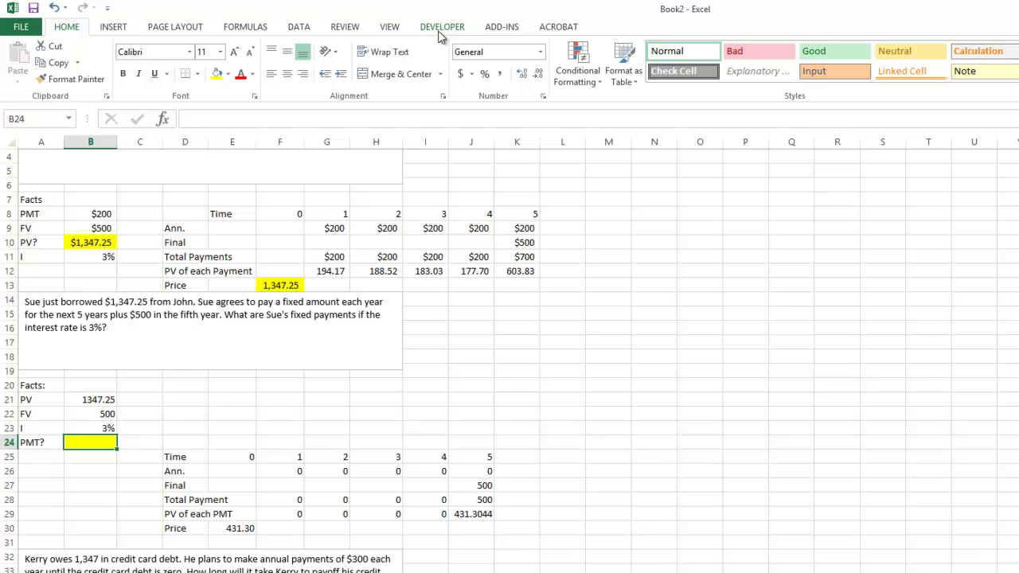
# Solve for the payment with Goal Seek, setting E30 to 1347.25 by changing B24, and accept the solution
pyautogui.click(291, 29)
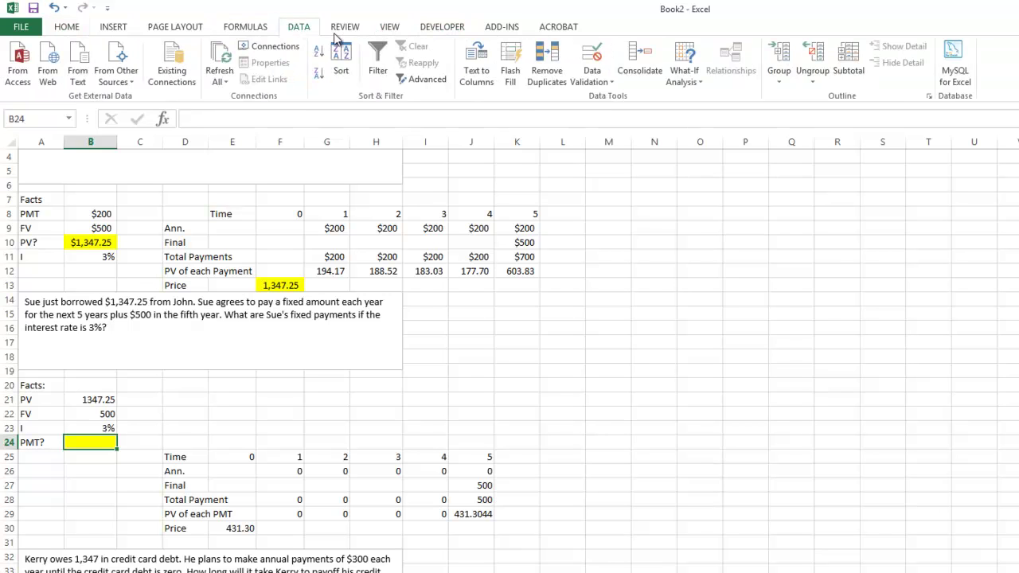
pyautogui.click(697, 82)
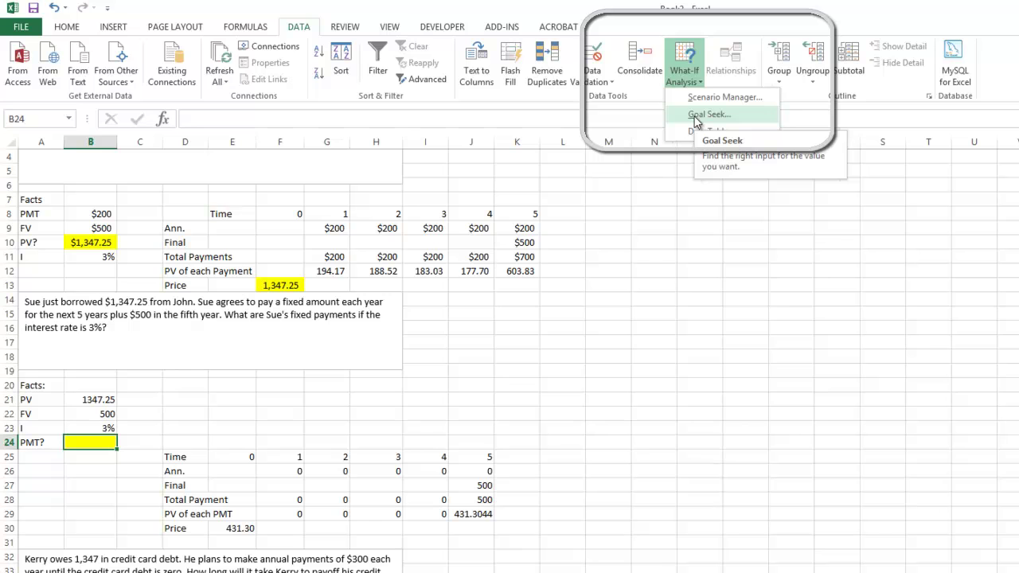
pyautogui.click(696, 120)
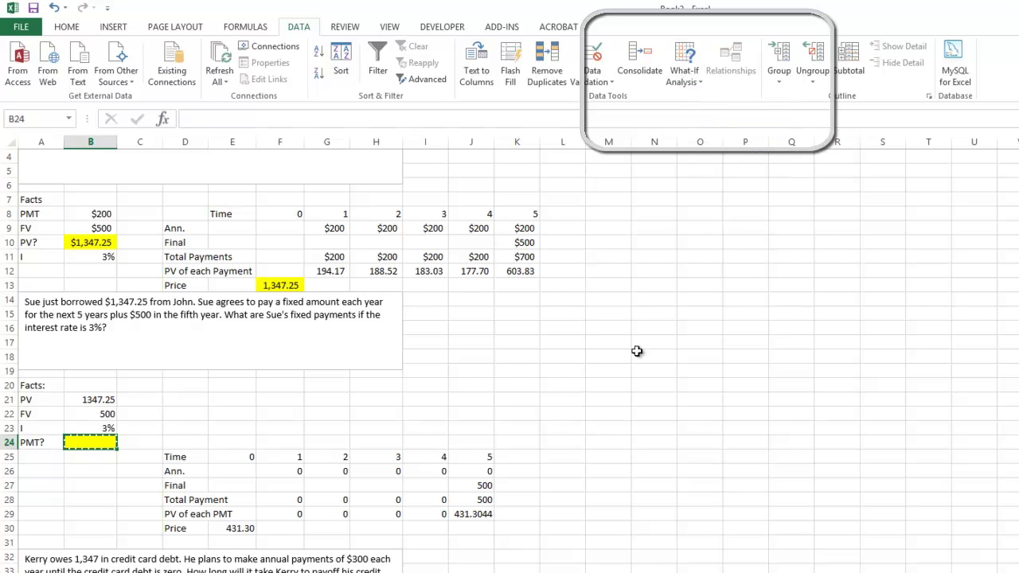
pyautogui.moveTo(123, 570); pyautogui.dragTo(702, 310)
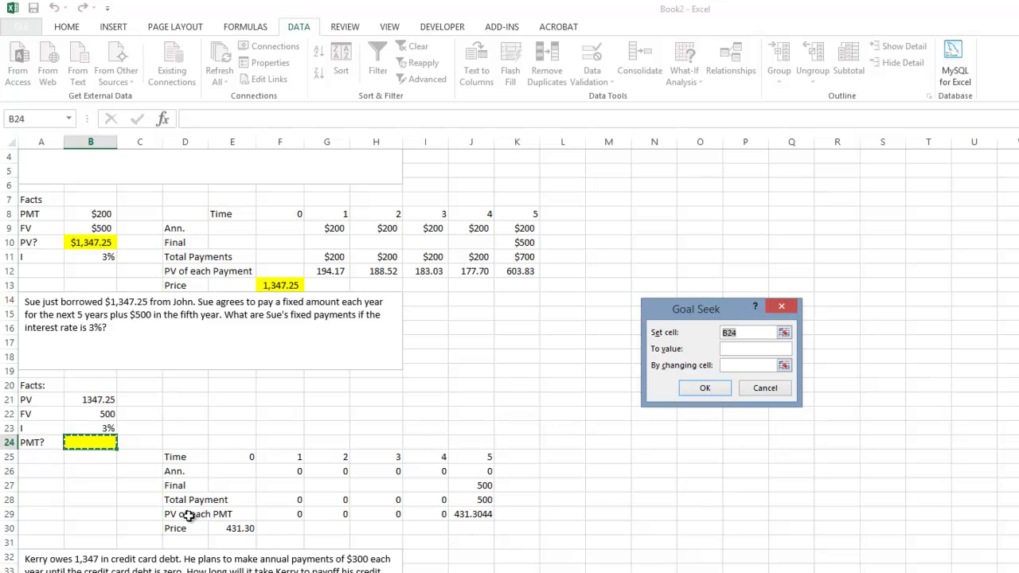
pyautogui.click(233, 527)
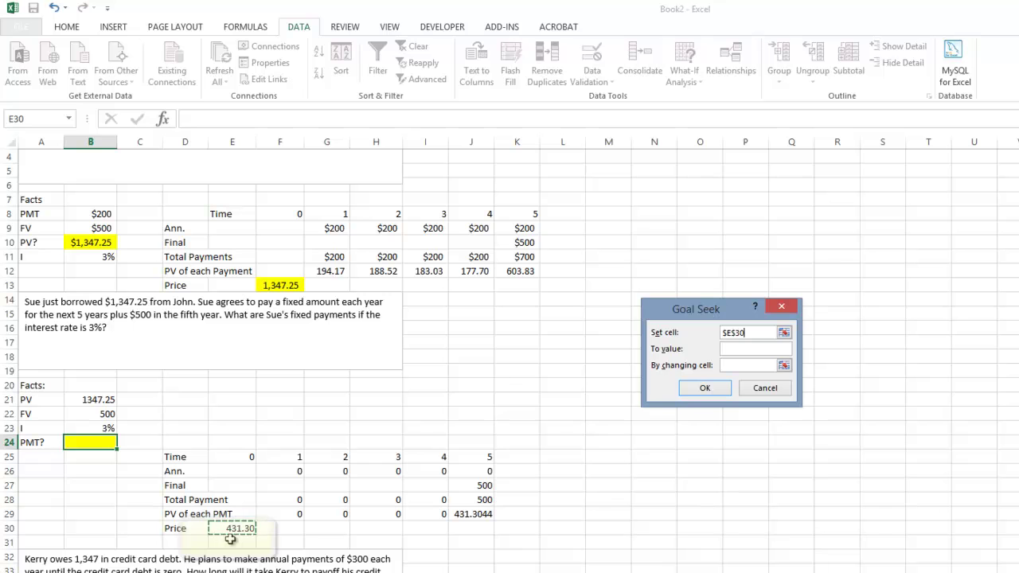
pyautogui.click(748, 347)
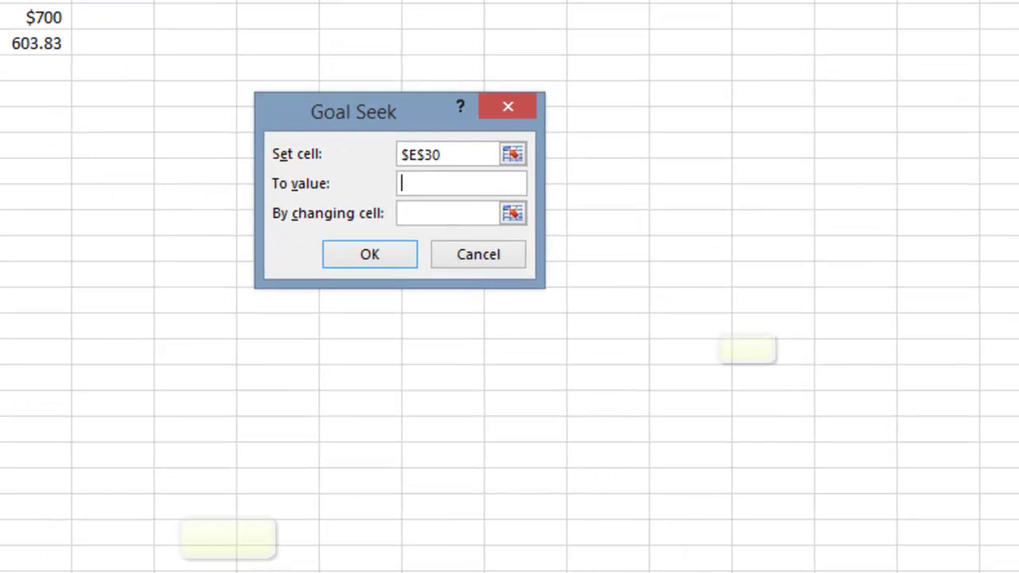
pyautogui.write('1347.25')
pyautogui.click(437, 213)
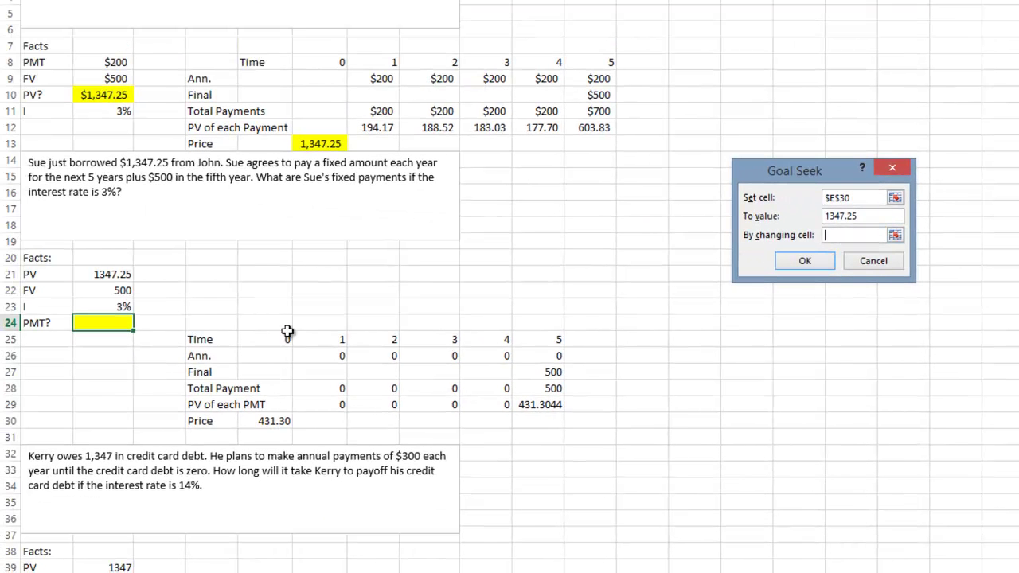
pyautogui.click(100, 323)
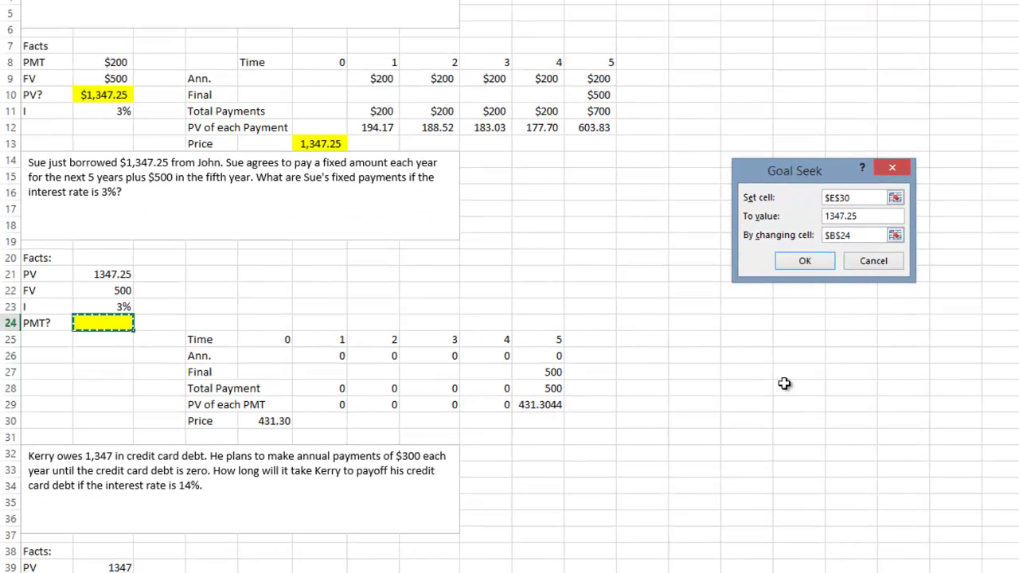
pyautogui.click(805, 262)
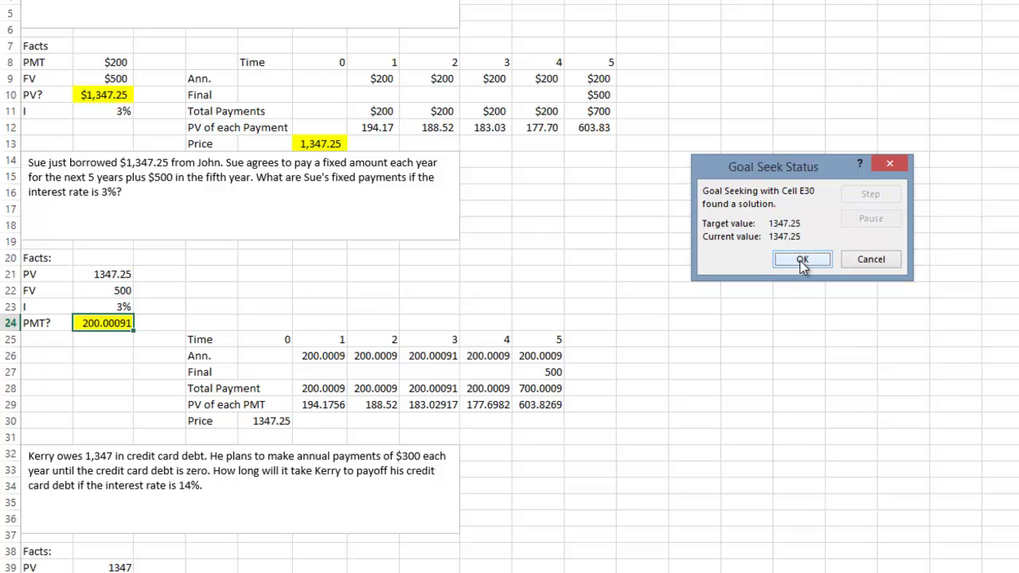
pyautogui.click(803, 261)
# Format the timeline cells F26:J29 and the payment in B24 as numbers with two decimal places
pyautogui.moveTo(318, 356); pyautogui.dragTo(553, 406)
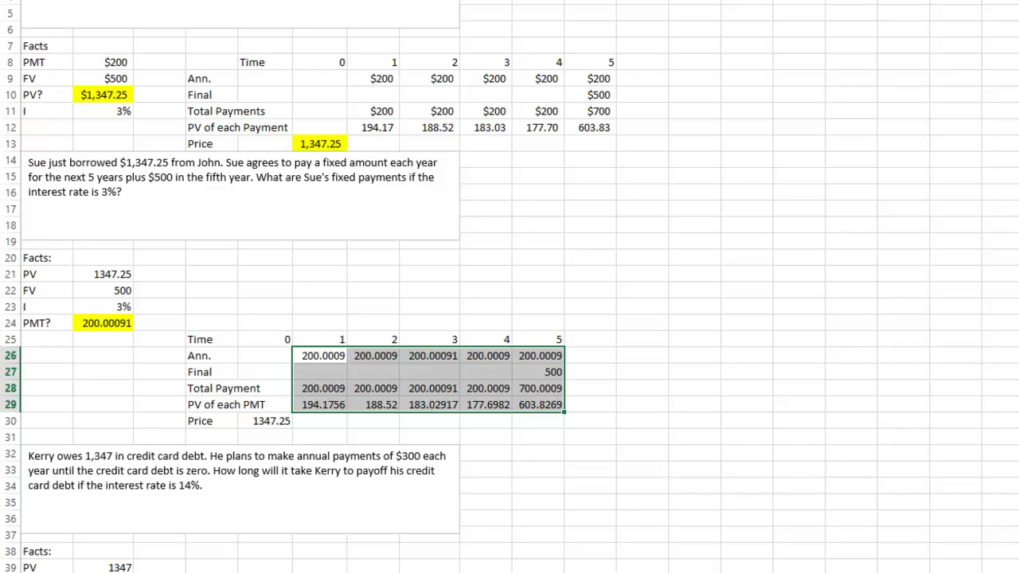
pyautogui.hotkey('ctrl', 'shift', '1')
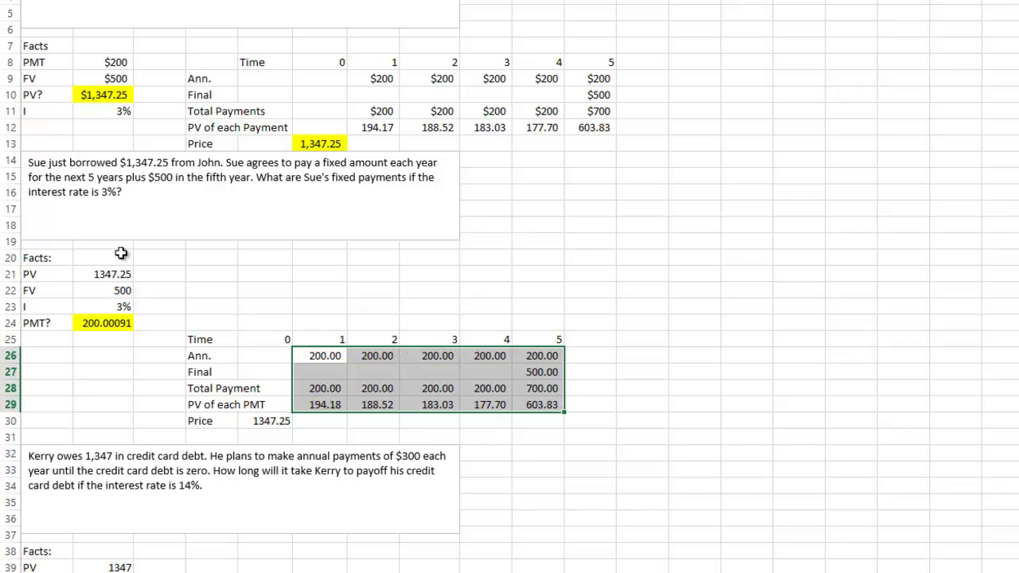
pyautogui.click(109, 324)
pyautogui.hotkey('ctrl', 'shift', '1')
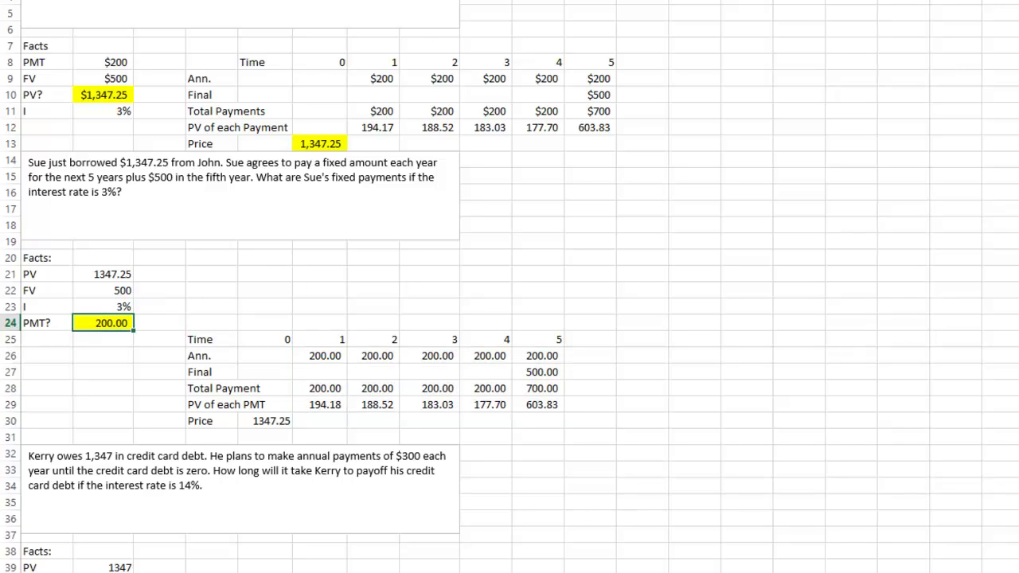
# Add the note "<<-- Used Goal Seek" in C24 beside the solved payment
pyautogui.click(50, 339)
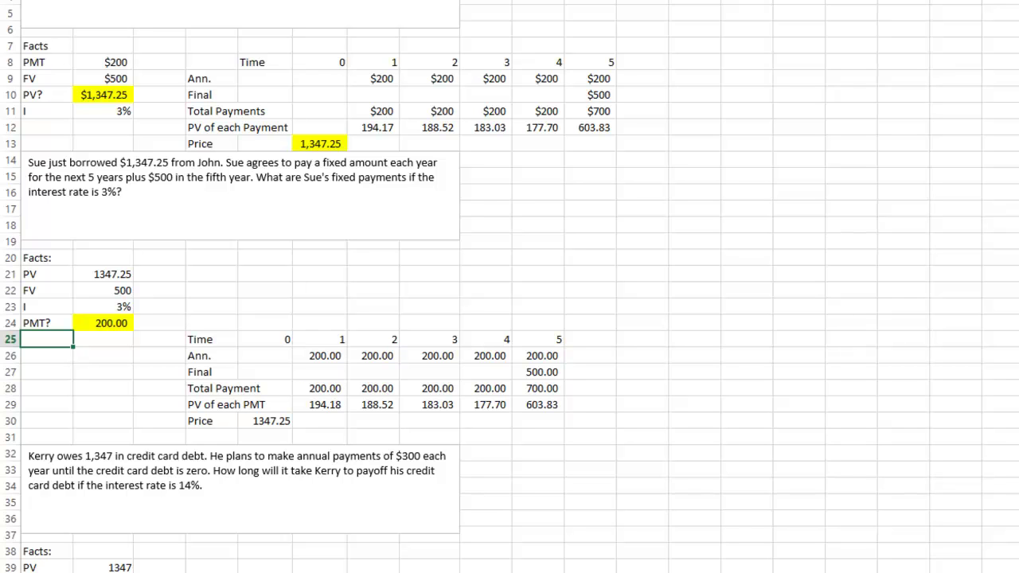
pyautogui.click(160, 324)
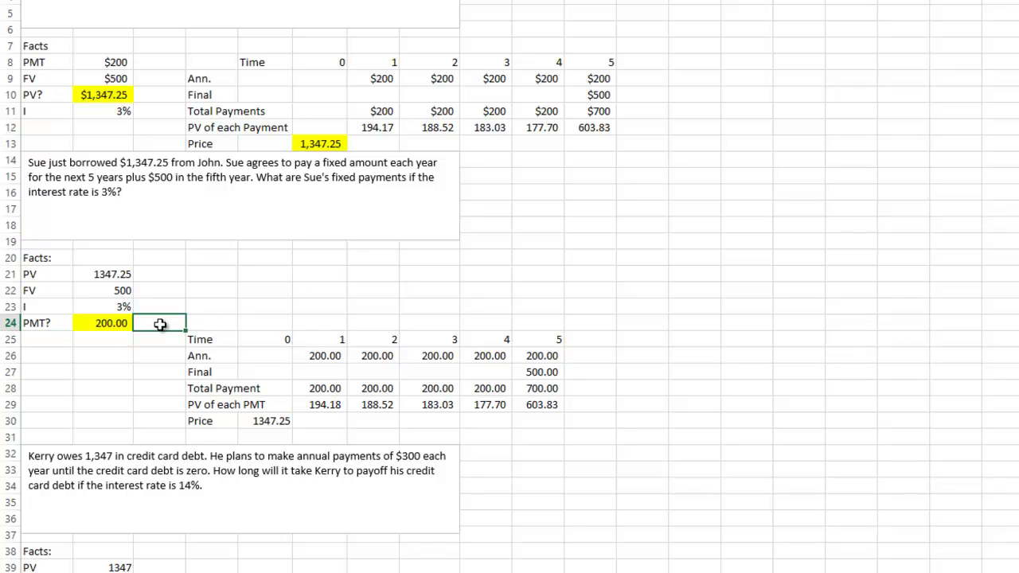
pyautogui.write(',,')
pyautogui.write('<<')
pyautogui.write('-- Used')
pyautogui.write(' Goal Sea')
pyautogui.write('ek')
pyautogui.press('Return')
# Enter the label PMT Function in A25
pyautogui.press('Left')
pyautogui.press('Left')
pyautogui.press('Left')
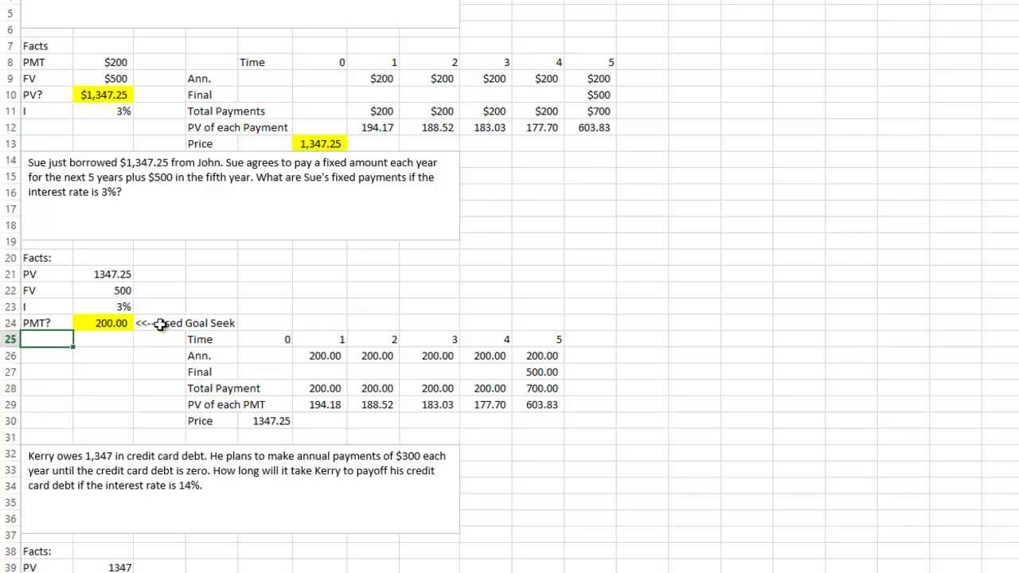
pyautogui.write('=')
pyautogui.write('PMT Func')
pyautogui.write('tion')
pyautogui.press('Tab')
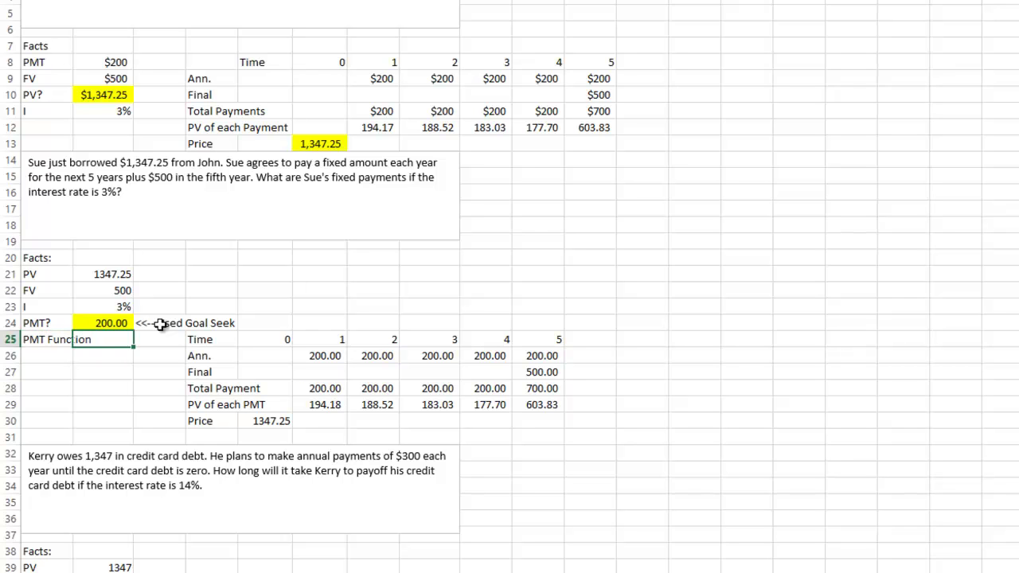
# Enter a PMT formula in B25 using rate B23, number of periods J25 and present value -B21
pyautogui.write('=pmt(')
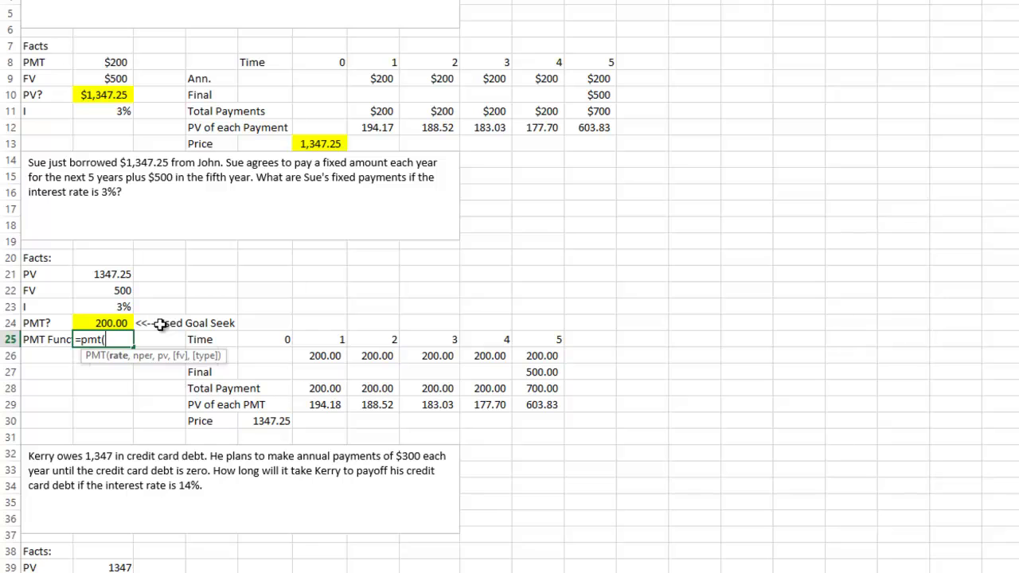
pyautogui.click(107, 306)
pyautogui.write(',')
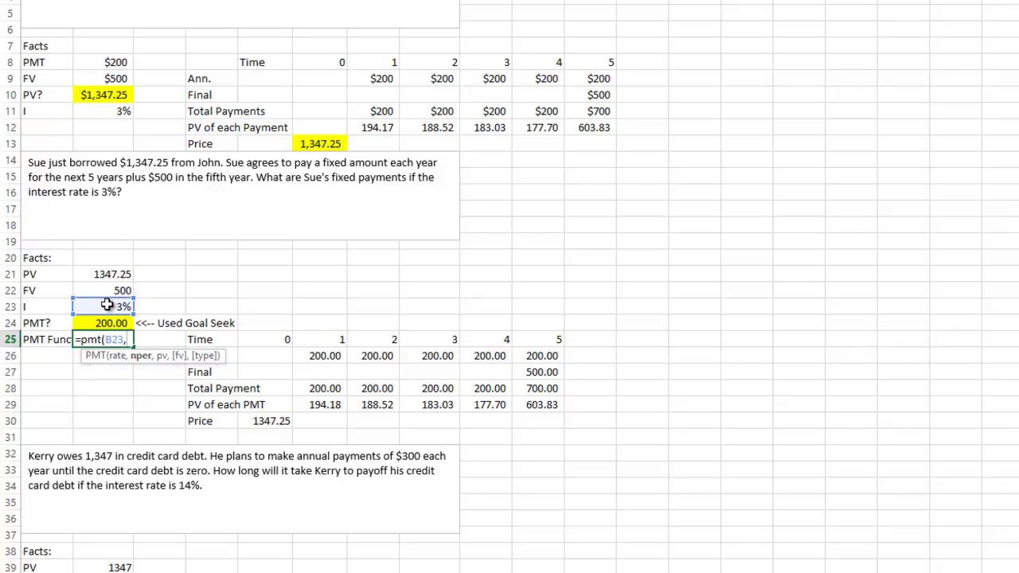
pyautogui.click(539, 338)
pyautogui.write(',')
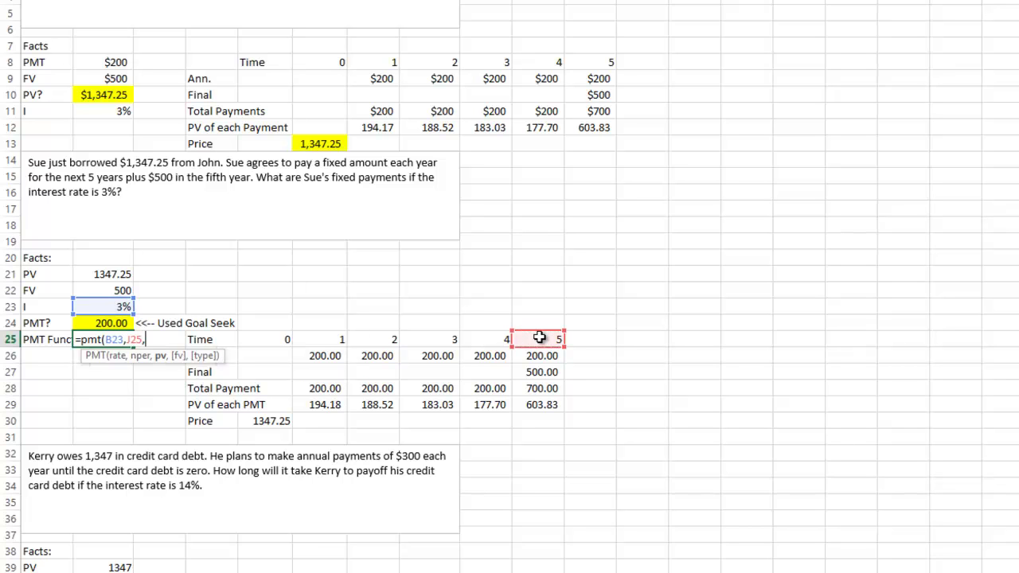
pyautogui.write('-')
pyautogui.click(97, 272)
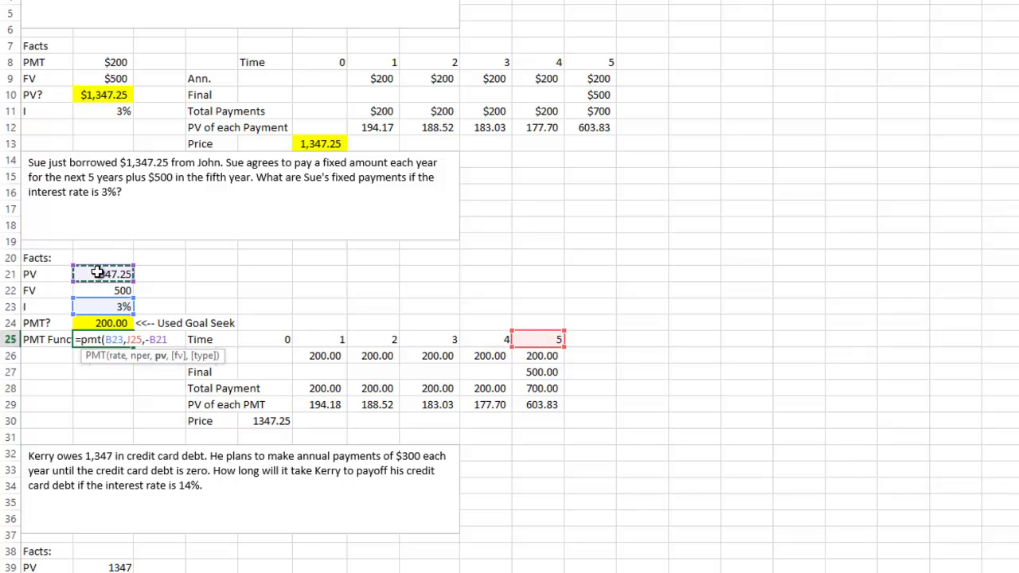
pyautogui.press('Return')
pyautogui.press('Up')
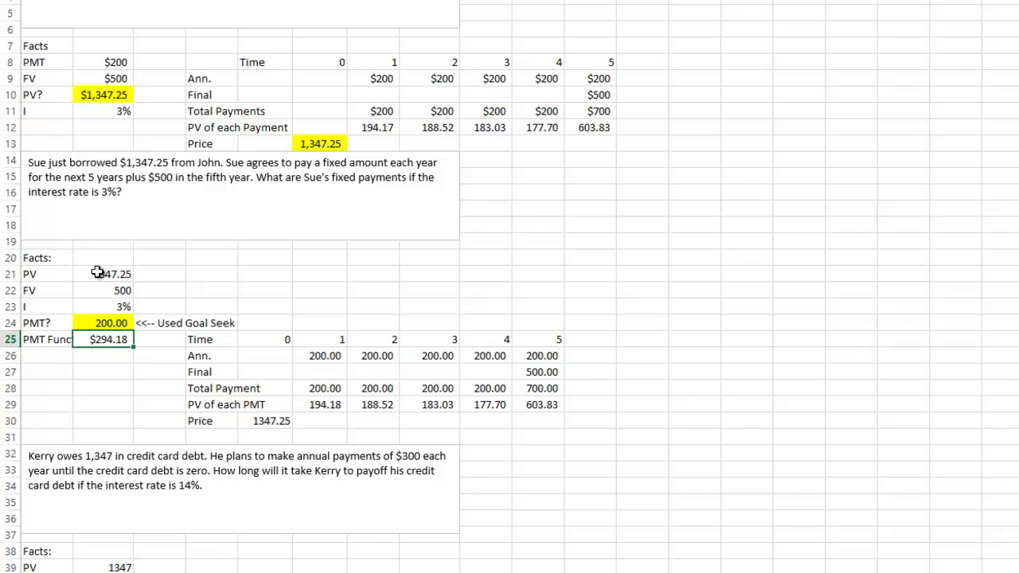
# Add B22 as the future value argument of the PMT formula in B25
pyautogui.press('F2')
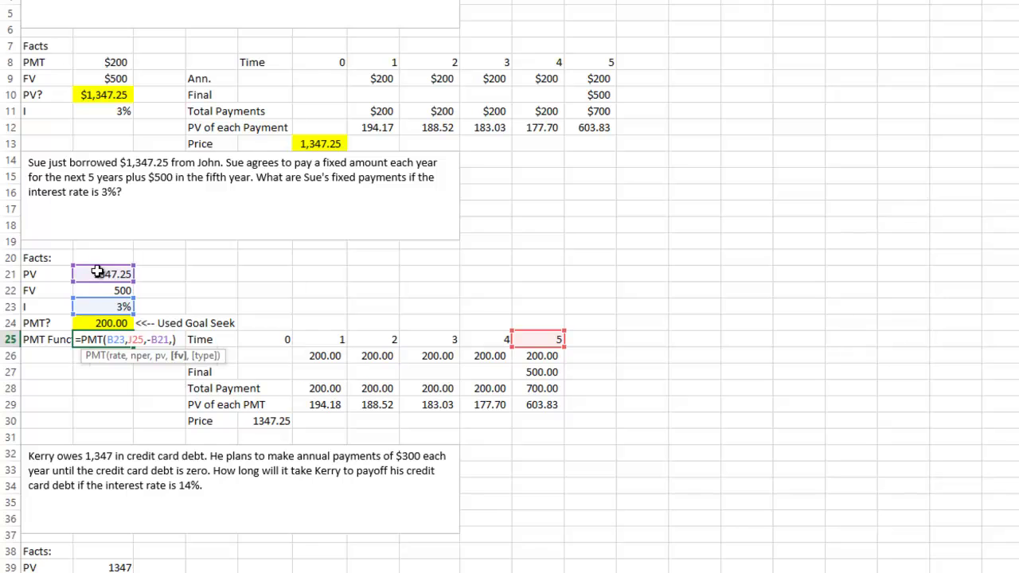
pyautogui.write(',')
pyautogui.click(95, 291)
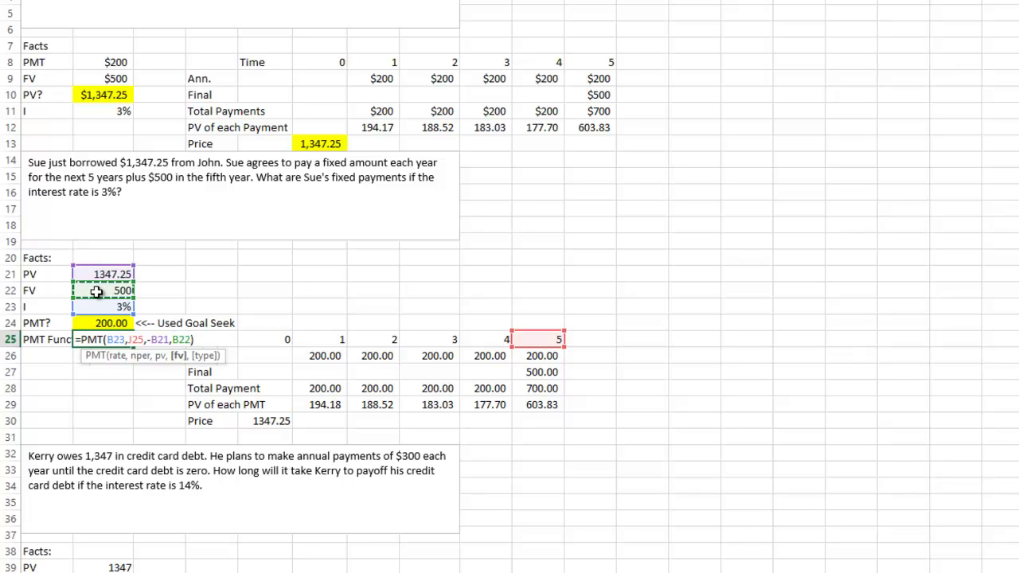
pyautogui.press('Return')
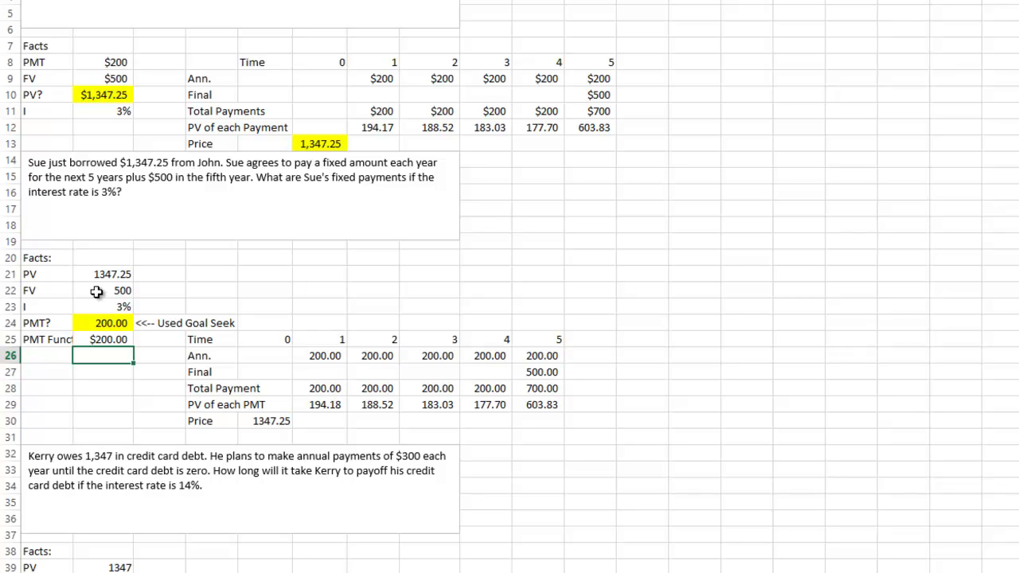
# Compare the Goal Seek payment with the PMT function payment, and review the credit card problem's facts in B39:B42
pyautogui.scroll(1, 95, 292)
pyautogui.click(83, 393)
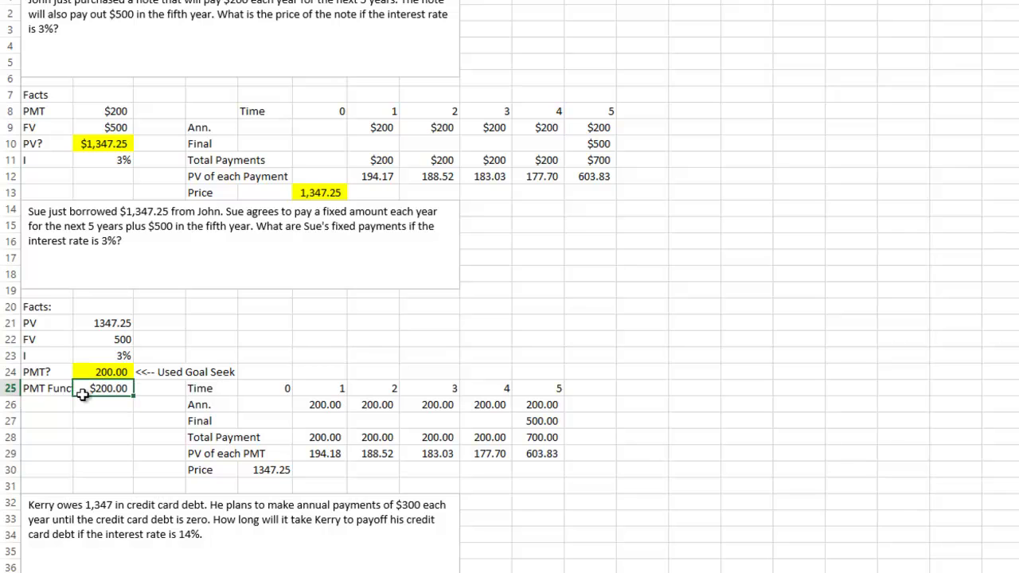
pyautogui.moveTo(83, 393); pyautogui.dragTo(51, 391)
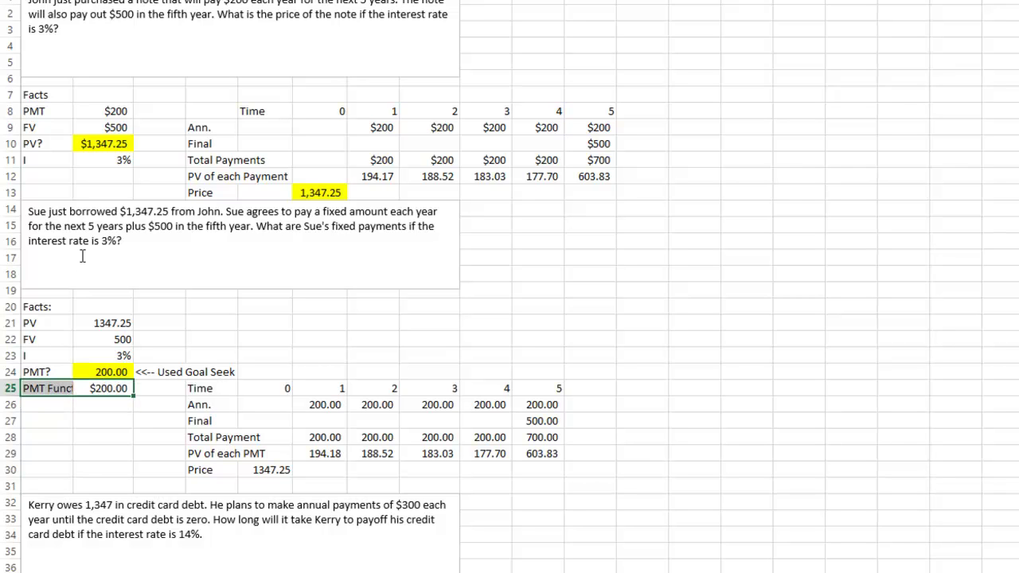
pyautogui.moveTo(118, 374); pyautogui.dragTo(44, 376)
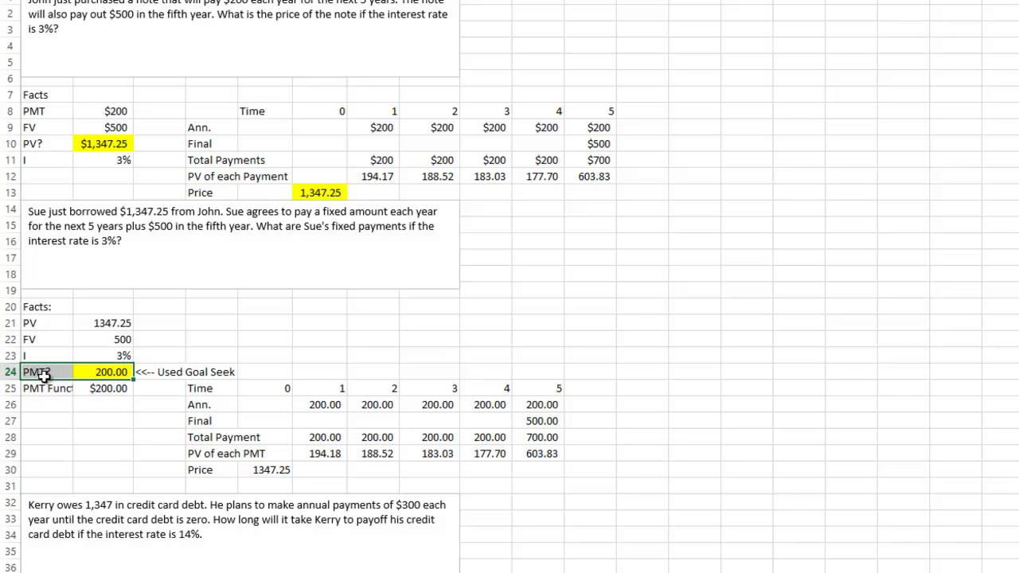
pyautogui.scroll(-4, 30, 384)
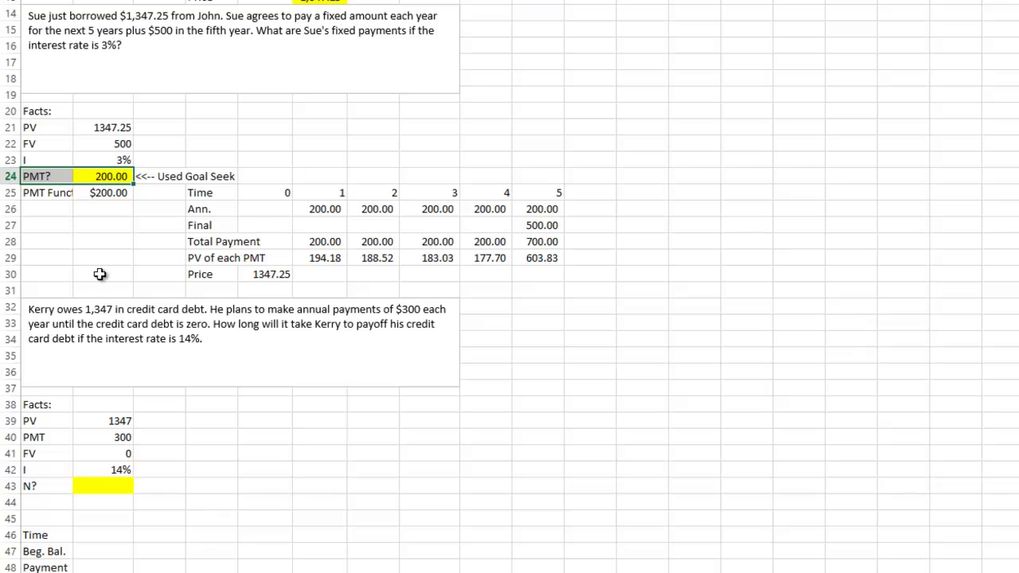
pyautogui.click(102, 195)
pyautogui.moveTo(80, 197); pyautogui.dragTo(61, 193)
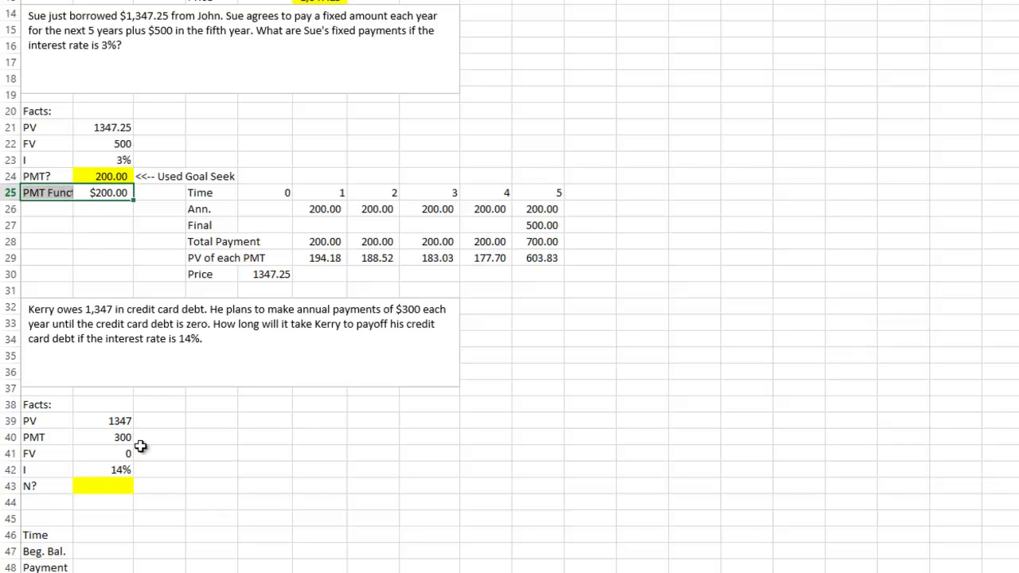
pyautogui.scroll(-2, 141, 443)
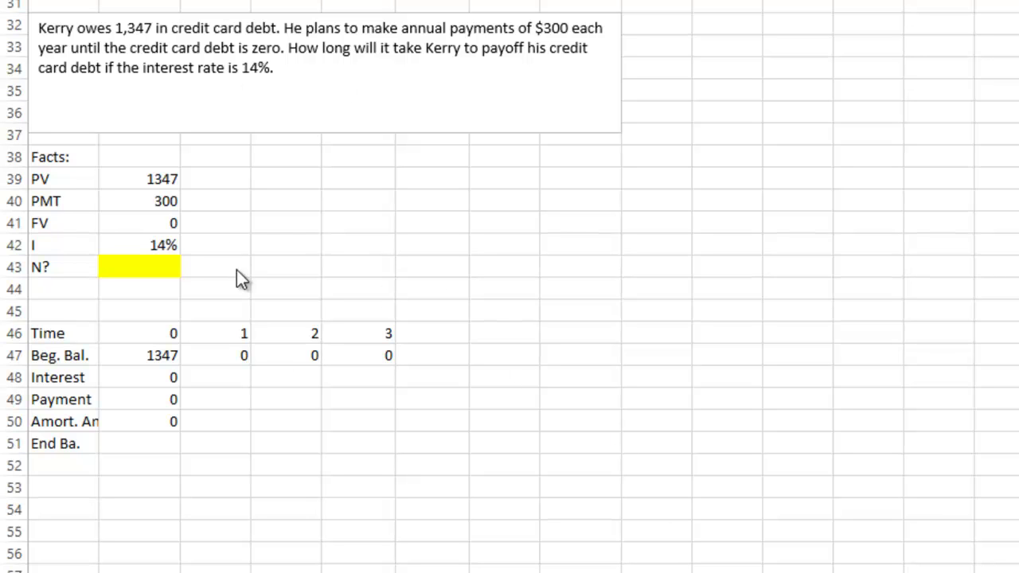
pyautogui.click(121, 177)
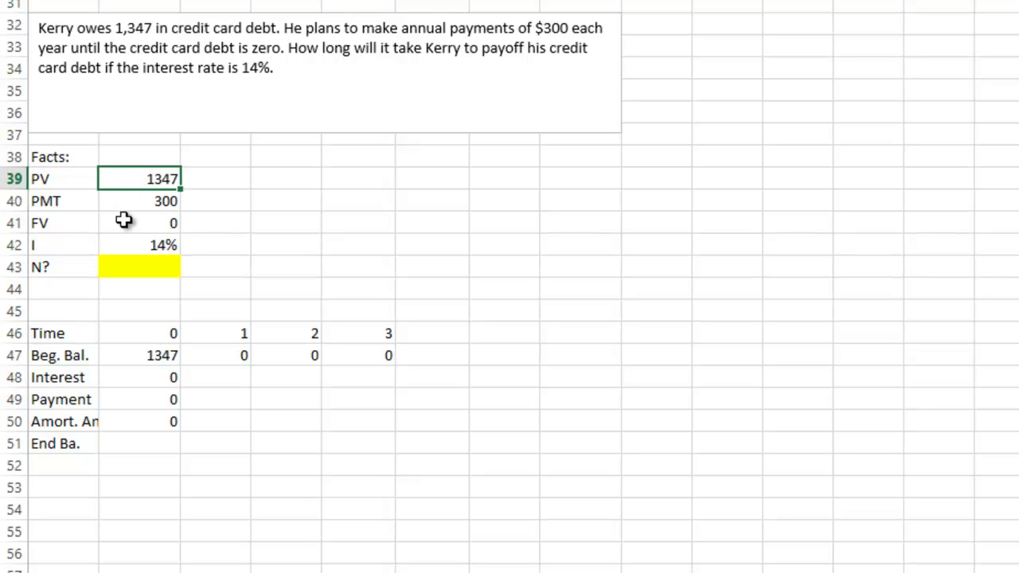
pyautogui.click(128, 204)
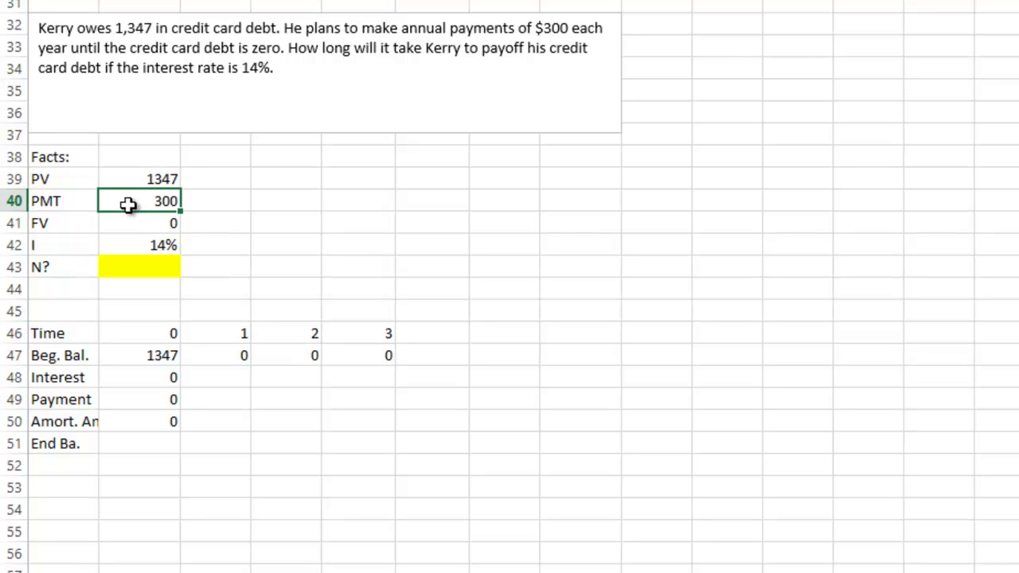
pyautogui.click(114, 246)
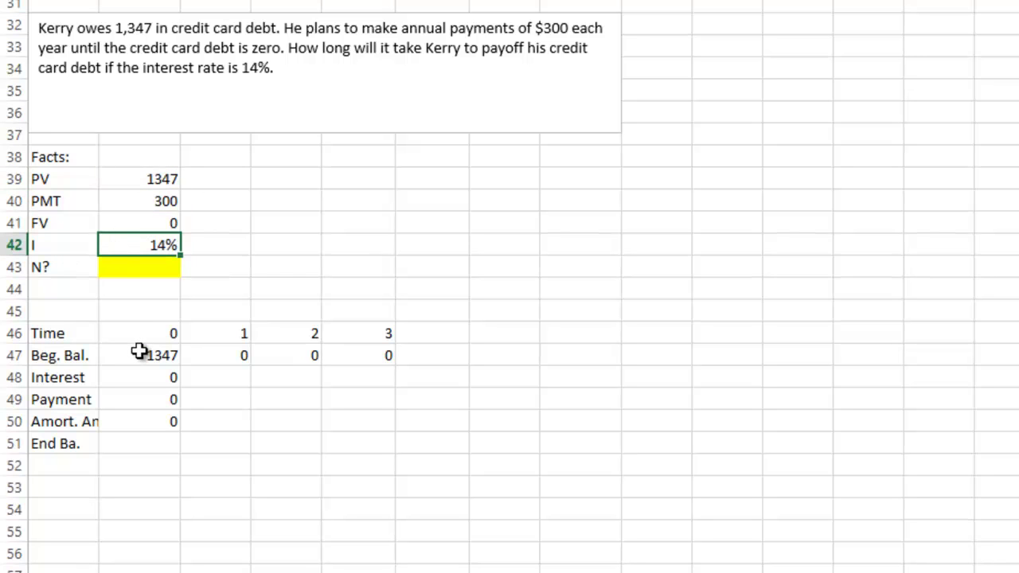
# Clear the time 0 interest, payment and amortization amount in B48:B50
pyautogui.click(170, 381)
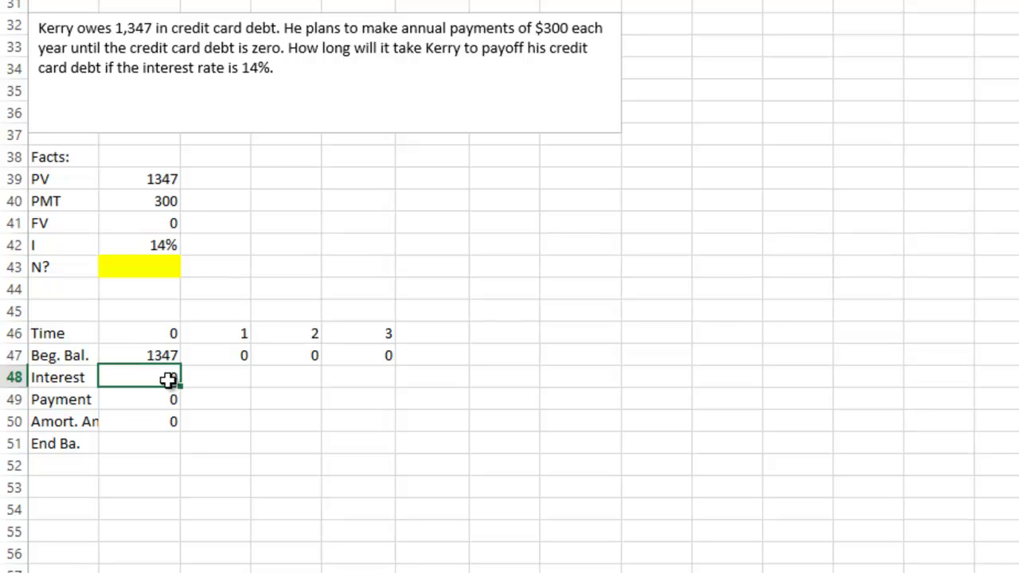
pyautogui.press('Delete')
pyautogui.press('Down')
pyautogui.press('Delete')
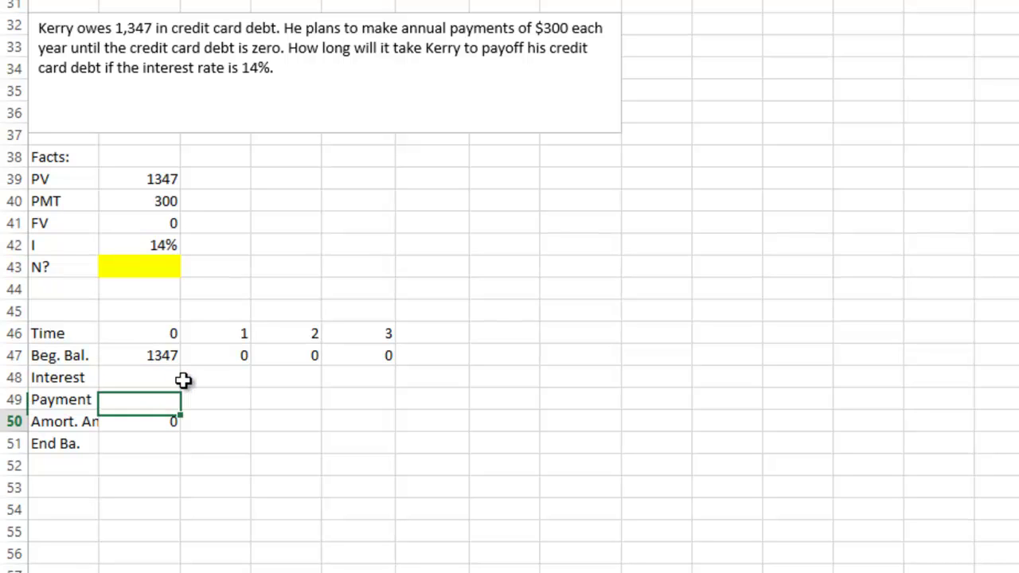
pyautogui.press('Down')
pyautogui.press('Delete')
pyautogui.press('Down')
pyautogui.press('Up')
pyautogui.press('Up')
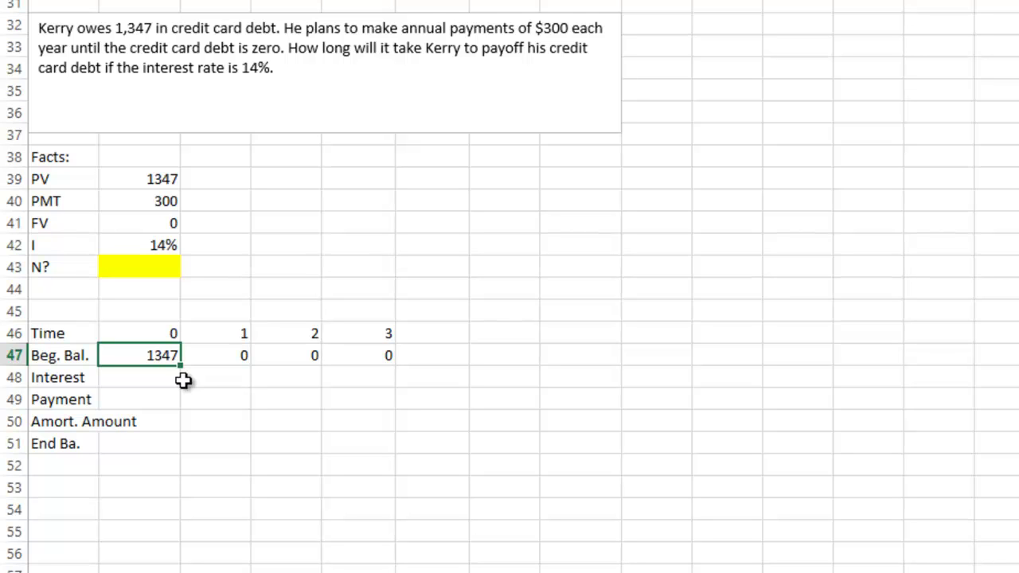
# Set the time 1 beginning balance in C47 equal to B47
pyautogui.press('Right')
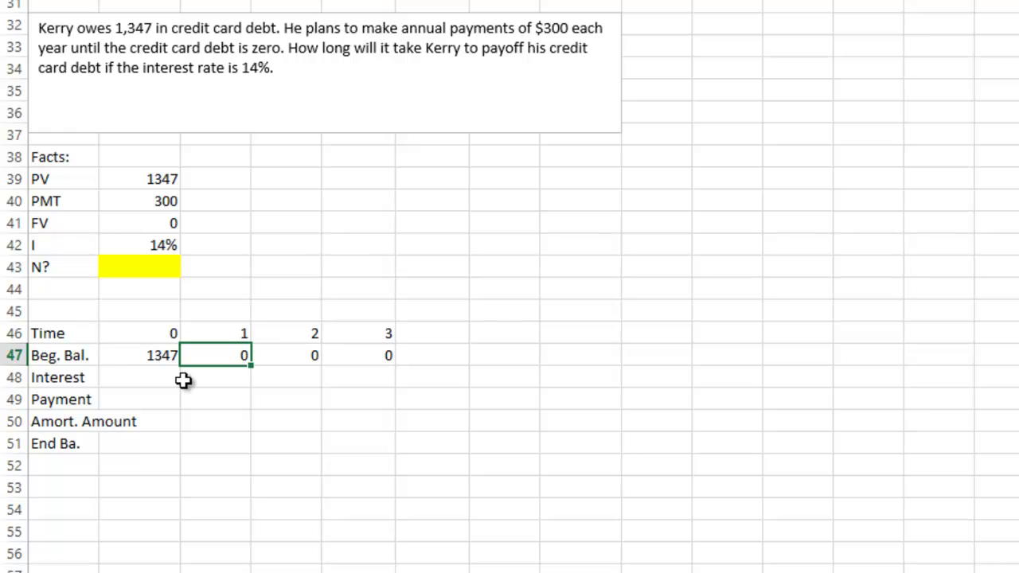
pyautogui.write('+')
pyautogui.press('Left')
pyautogui.press('Return')
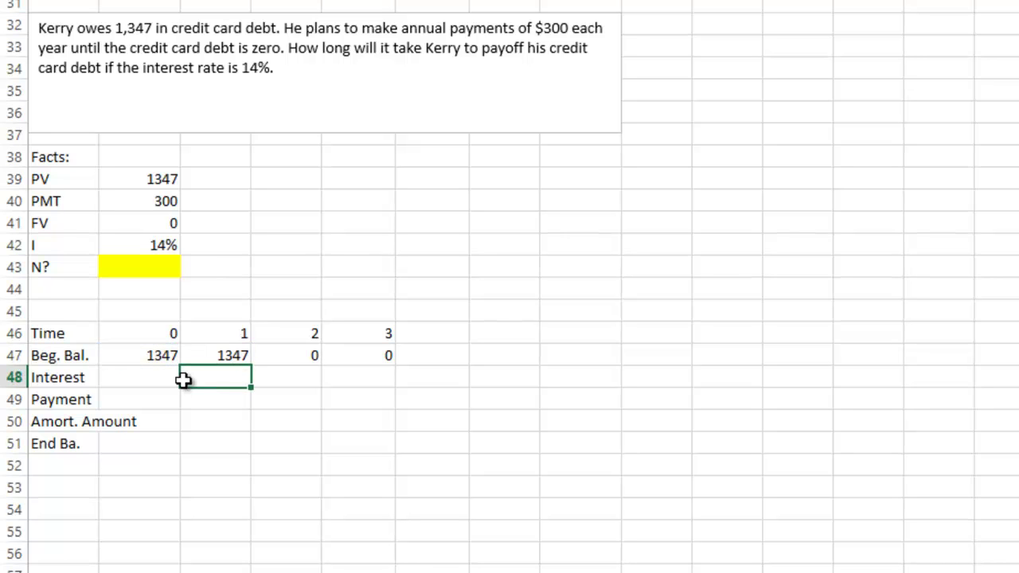
# Link the time 1 beginning balance in C47 to the time 0 ending balance in B51
pyautogui.press('Up')
pyautogui.write('+')
pyautogui.press('Left')
pyautogui.press('Down')
pyautogui.press('Down')
pyautogui.press('Down')
pyautogui.press('Down')
pyautogui.write('+')
pyautogui.press('BackSpace')
pyautogui.hotkey('ctrl', 'Return')
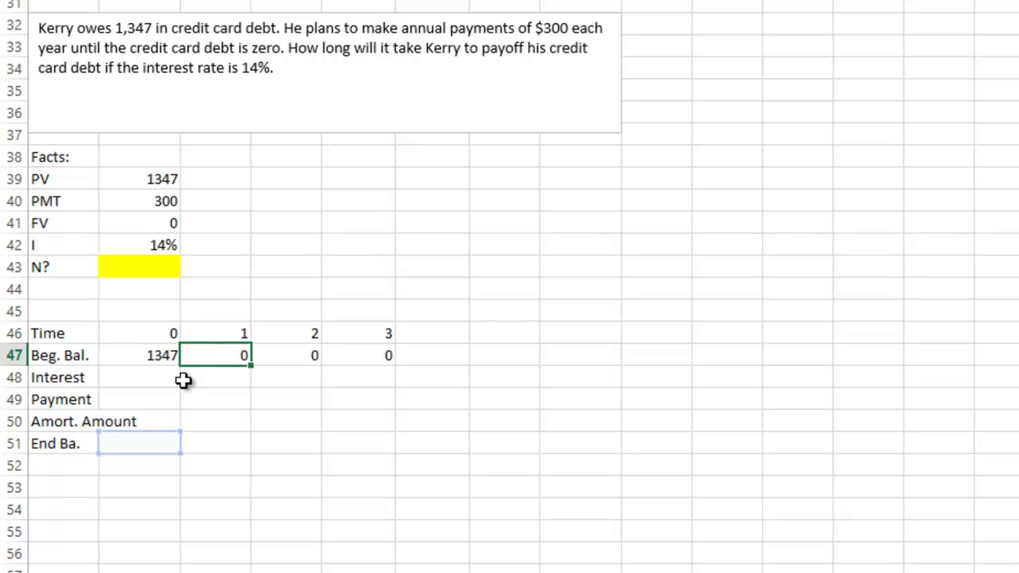
# Set the time 0 ending balance in B51 equal to the beginning balance in B47
pyautogui.click(196, 381)
pyautogui.click(147, 442)
pyautogui.write('+')
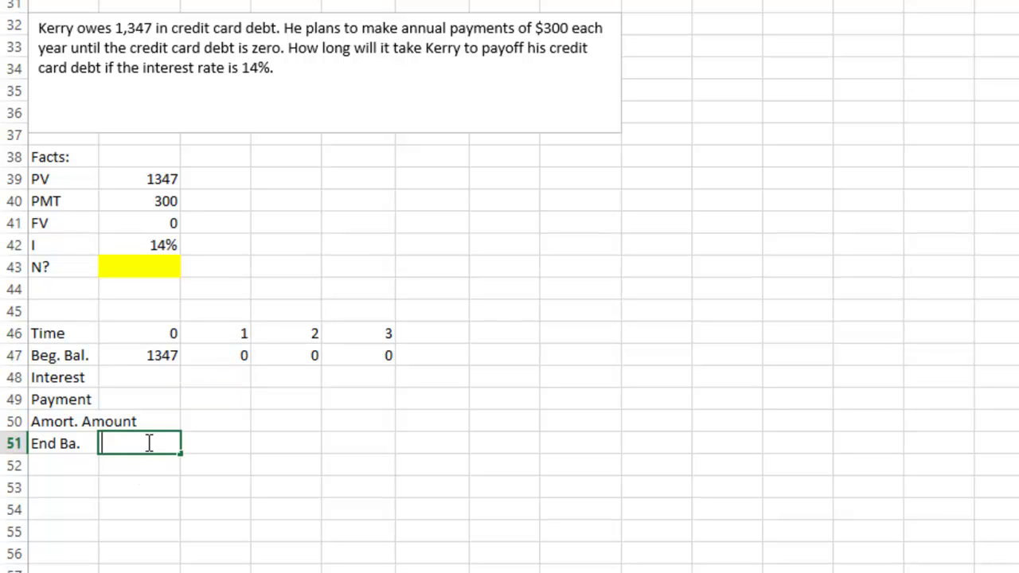
pyautogui.click(138, 356)
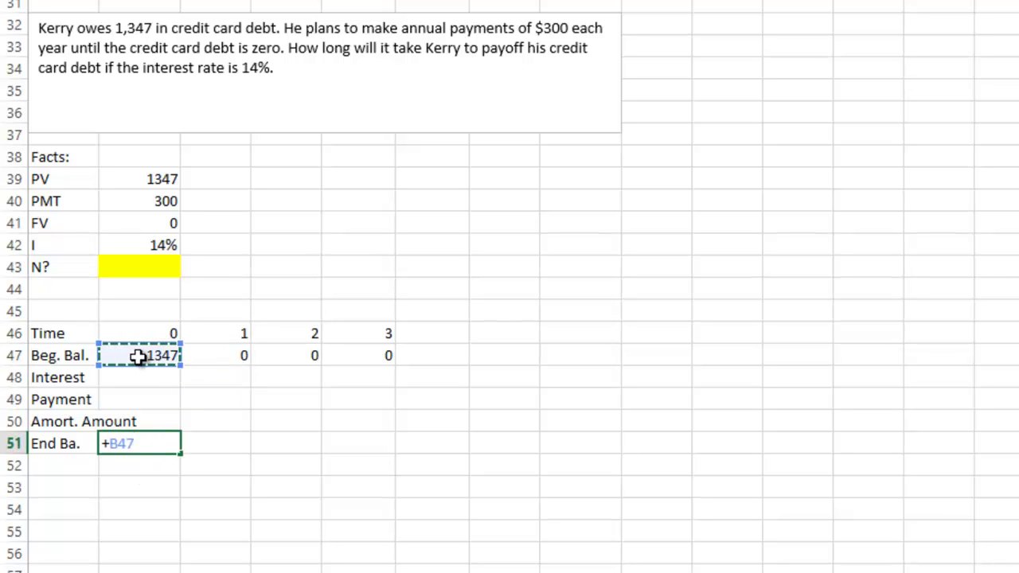
pyautogui.press('Return')
# Calculate the time 1 interest in C48 as the beginning balance C47 times the interest rate B42
pyautogui.press('Up')
pyautogui.press('Up')
pyautogui.press('Up')
pyautogui.press('Up')
pyautogui.press('Up')
pyautogui.press('Right')
pyautogui.press('Down')
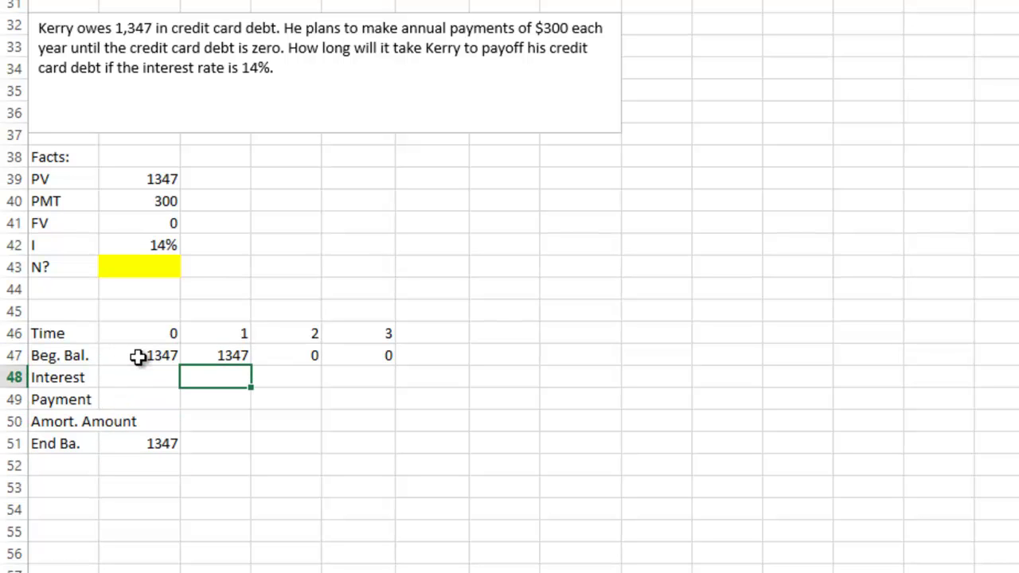
pyautogui.write('+')
pyautogui.press('Up')
pyautogui.write('*')
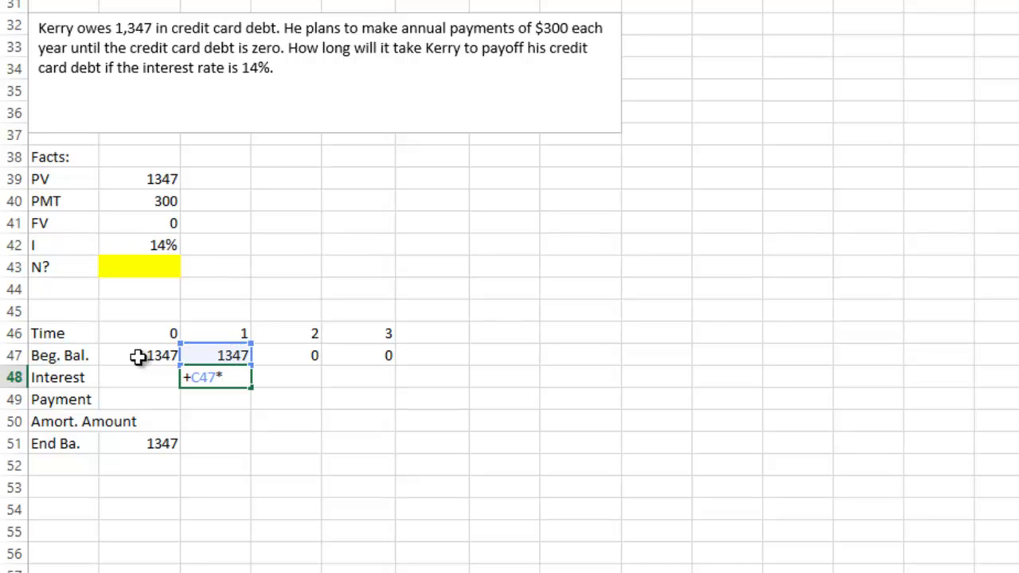
pyautogui.click(136, 246)
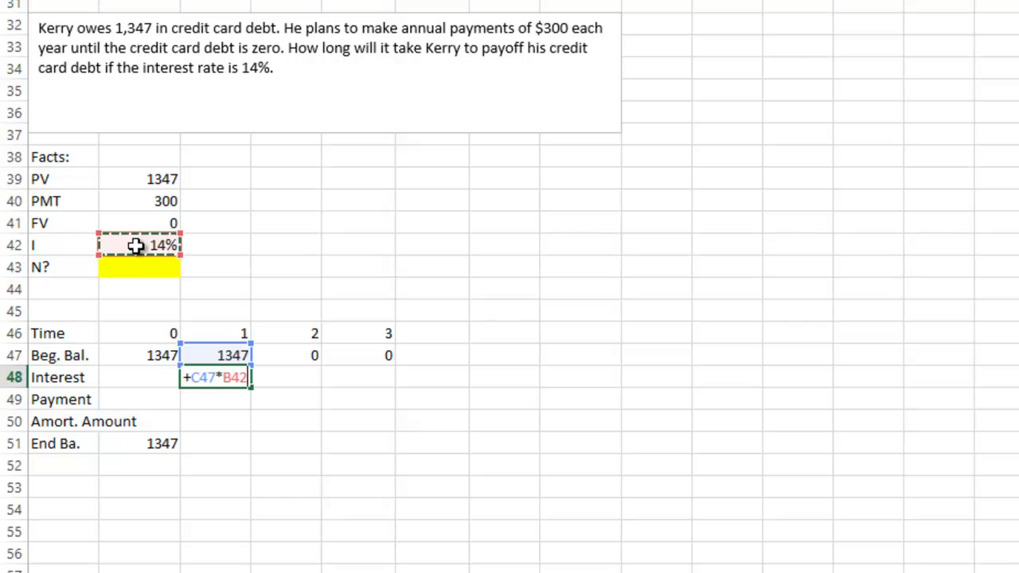
pyautogui.press('Return')
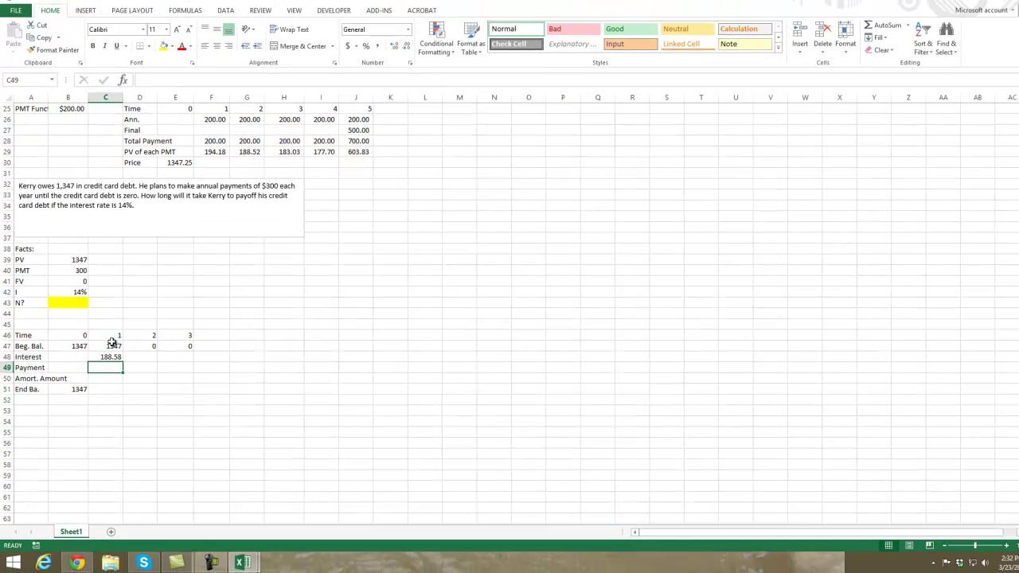
# Check the sum of C47:C48, and enter the time 1 payment in C49 as the negative of B40
pyautogui.moveTo(113, 343); pyautogui.dragTo(109, 356)
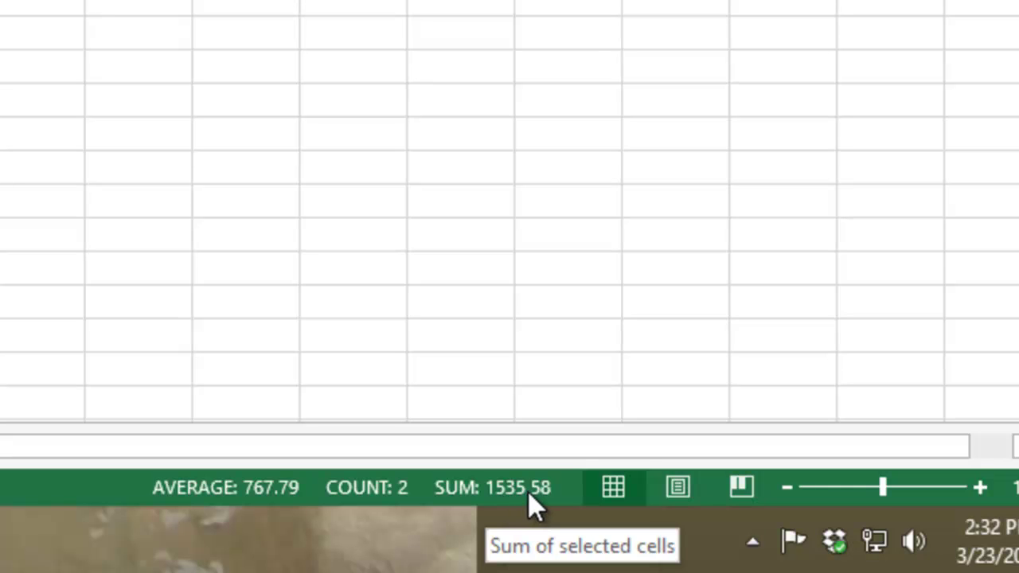
pyautogui.click(260, 500)
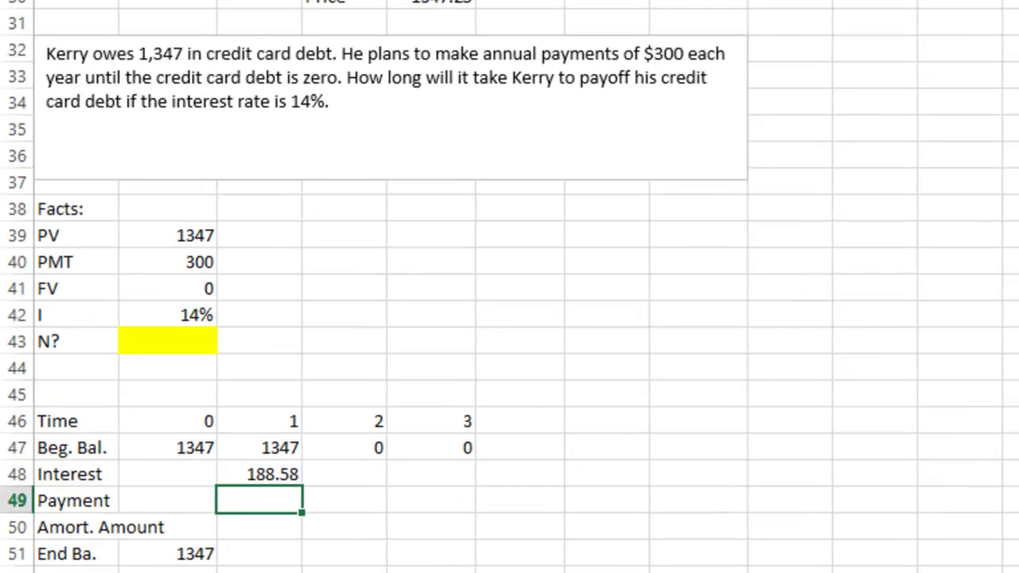
pyautogui.write('-')
pyautogui.click(205, 260)
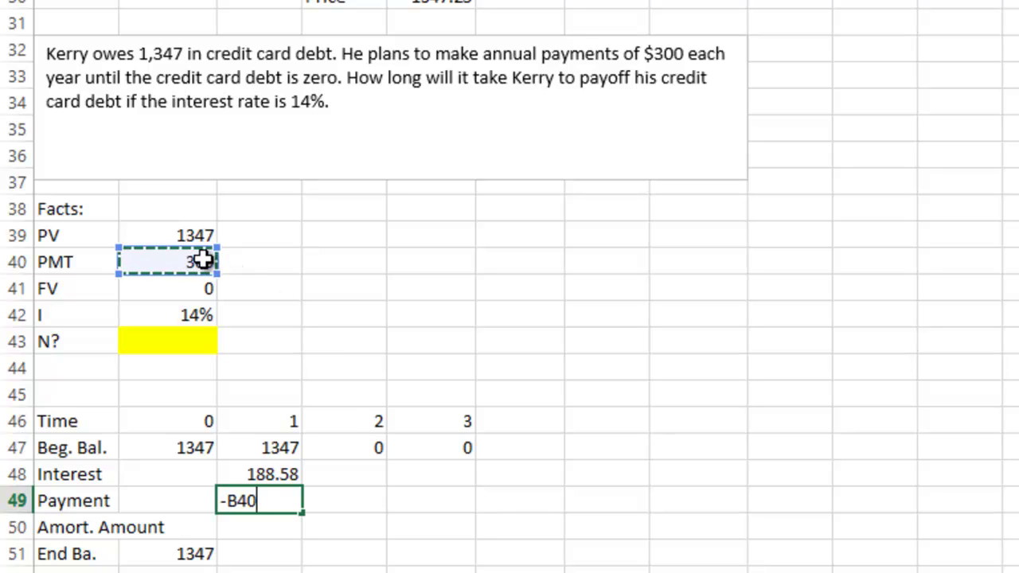
pyautogui.press('Return')
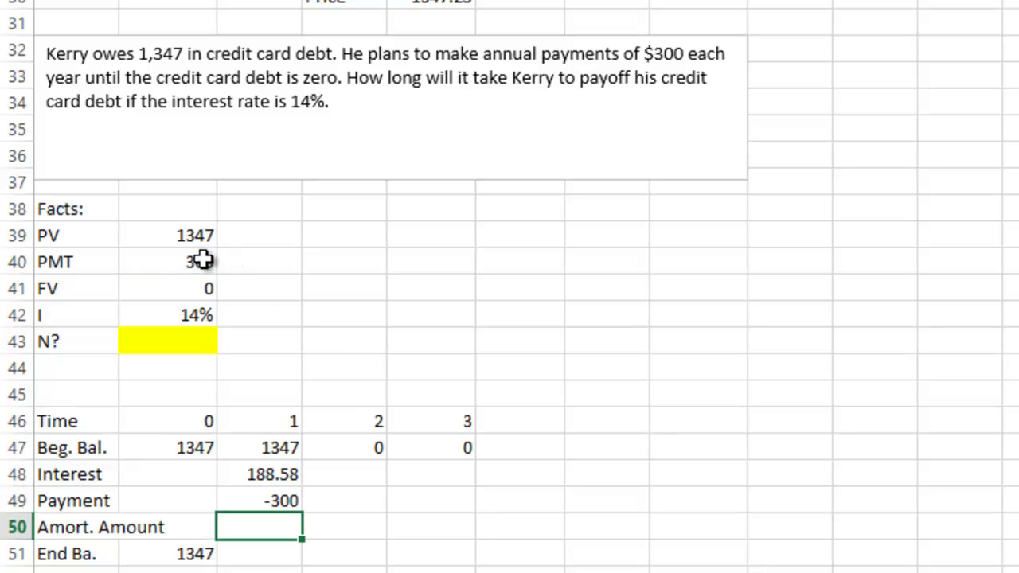
pyautogui.click(268, 504)
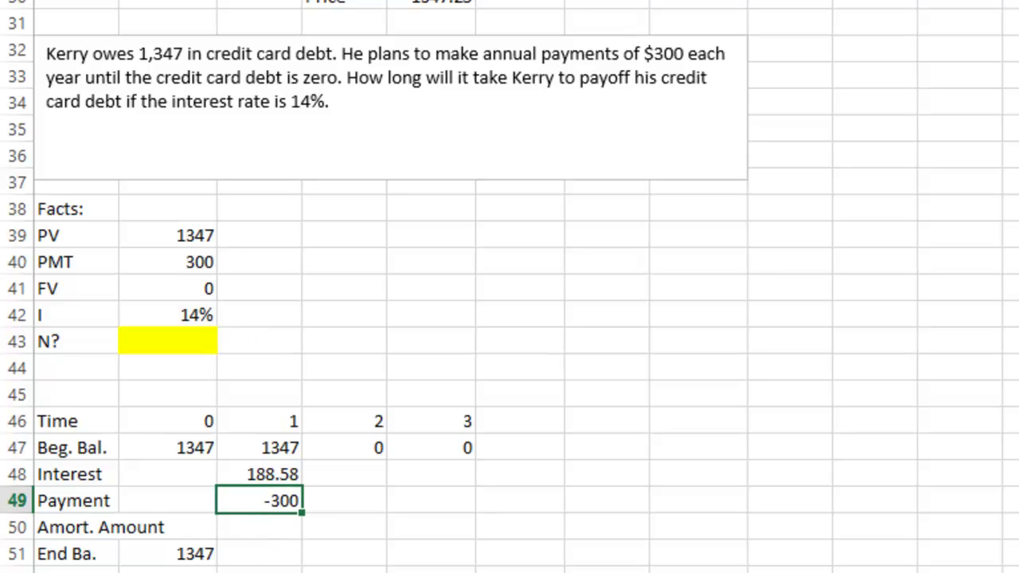
pyautogui.click(265, 471)
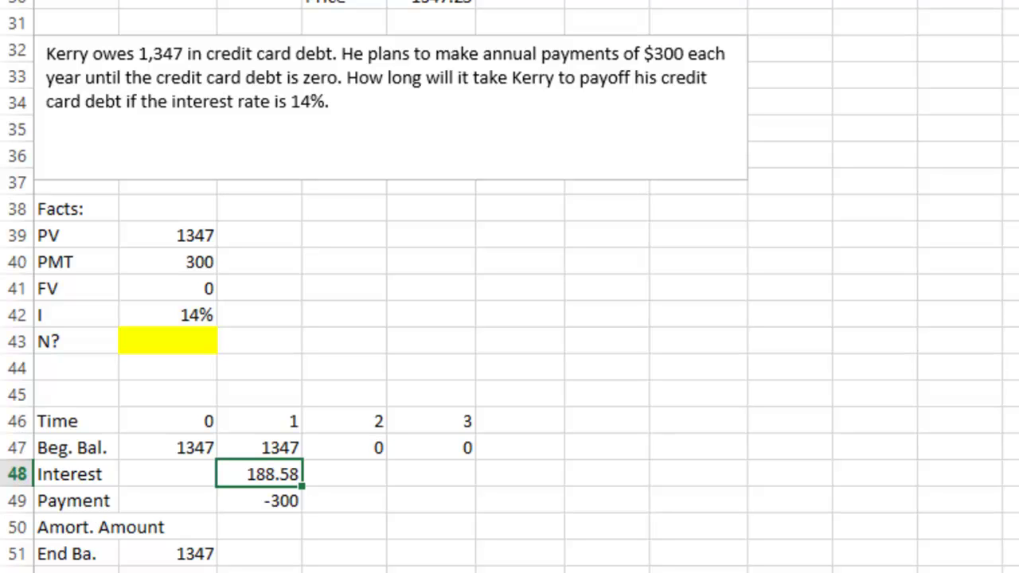
# Calculate the time 1 amortization amount in C50 as the payment C49 plus the interest C48
pyautogui.click(251, 529)
pyautogui.click(48, 524)
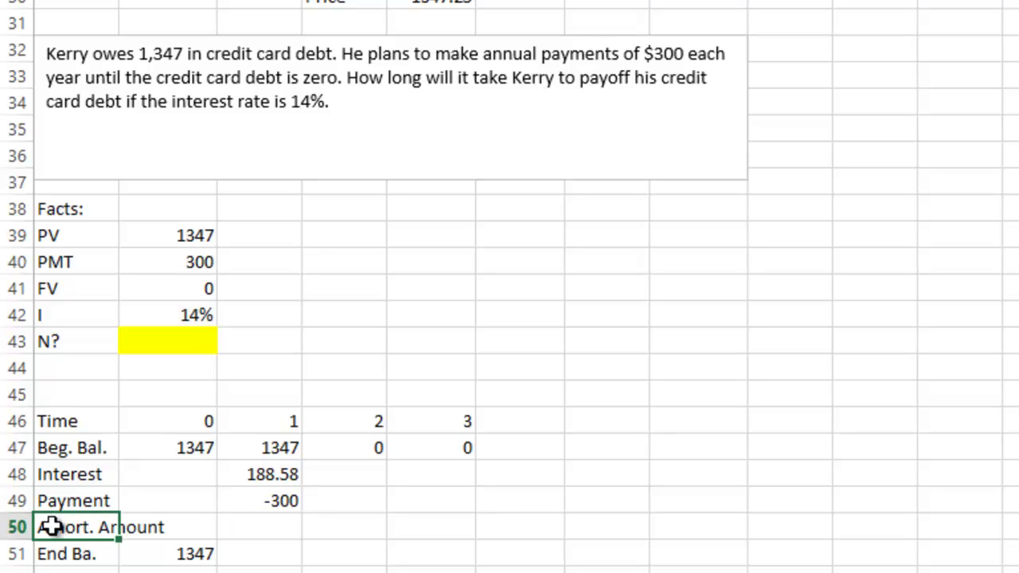
pyautogui.click(245, 524)
pyautogui.doubleClick(245, 524)
pyautogui.write('+')
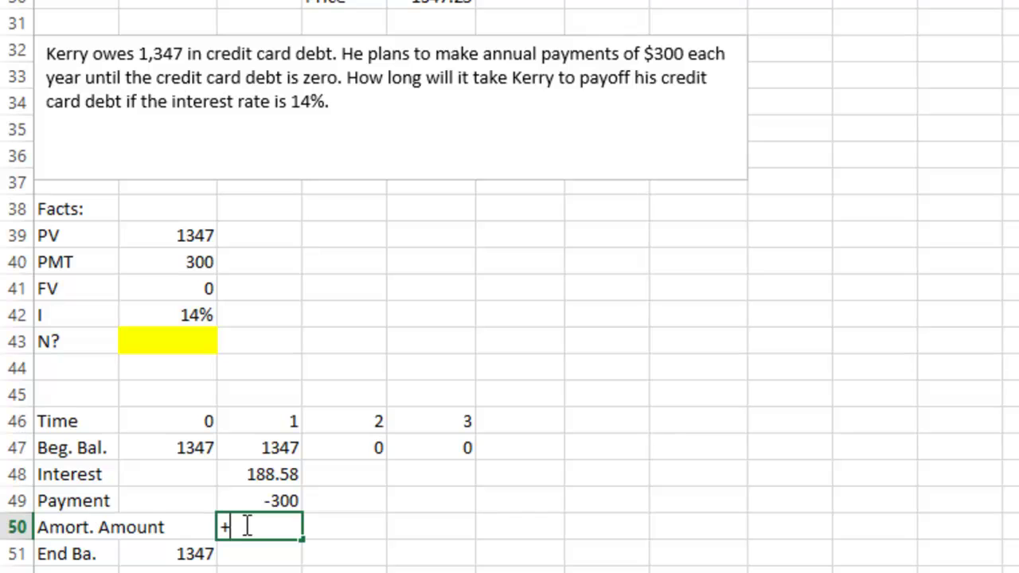
pyautogui.press('Up')
pyautogui.write('+')
pyautogui.press('Up')
pyautogui.press('Up')
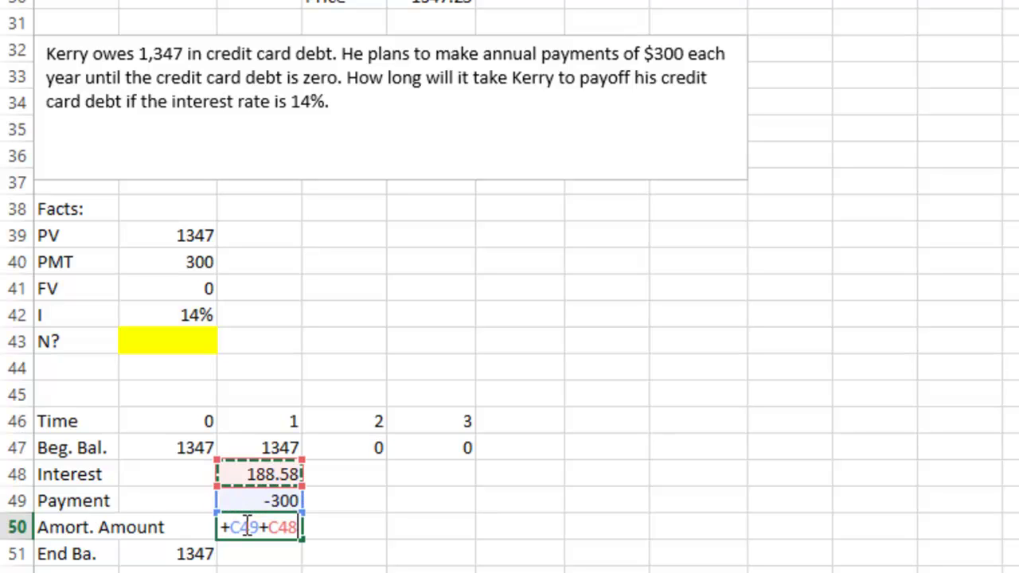
pyautogui.press('Return')
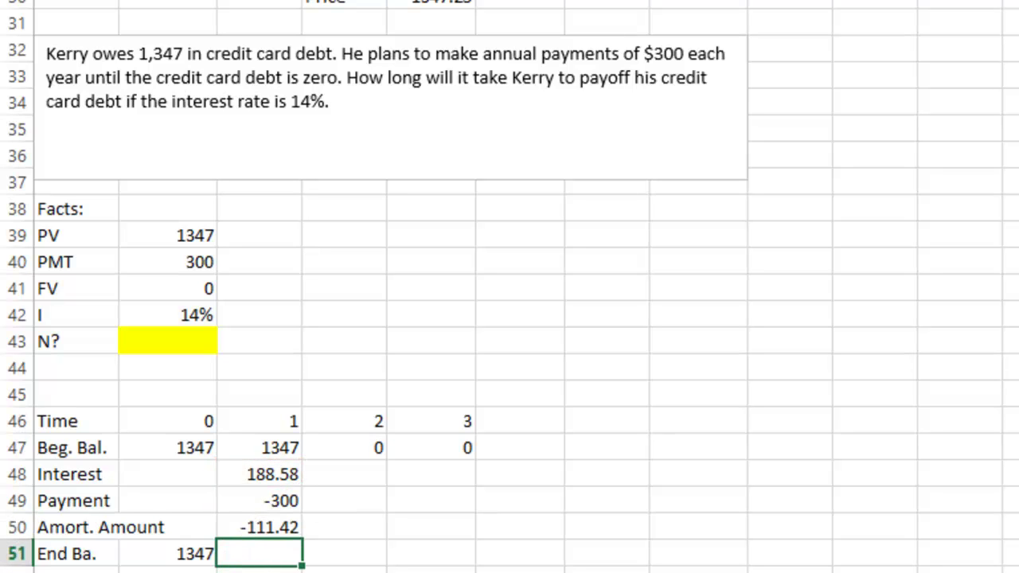
# Calculate the time 1 ending balance in C51 as the amortization amount C50 plus the beginning balance C47
pyautogui.doubleClick(260, 555)
pyautogui.write('+')
pyautogui.press('Up')
pyautogui.write('+')
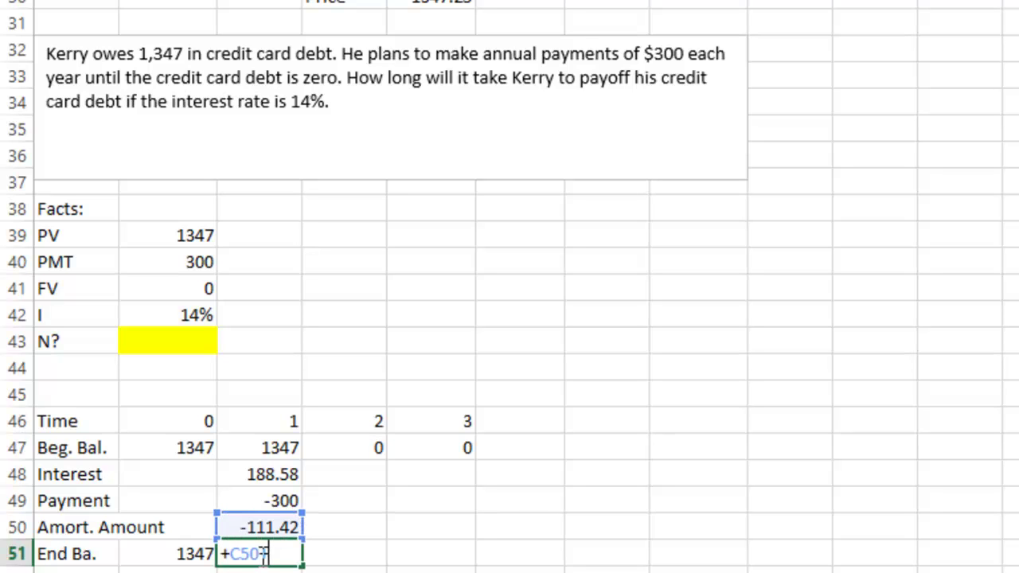
pyautogui.click(258, 447)
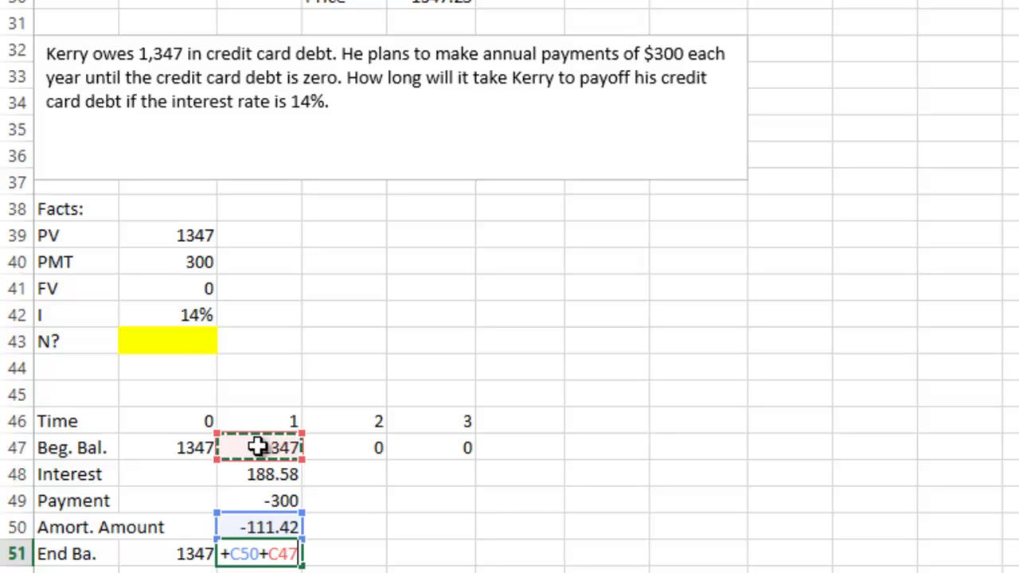
pyautogui.hotkey('ctrl', 'Return')
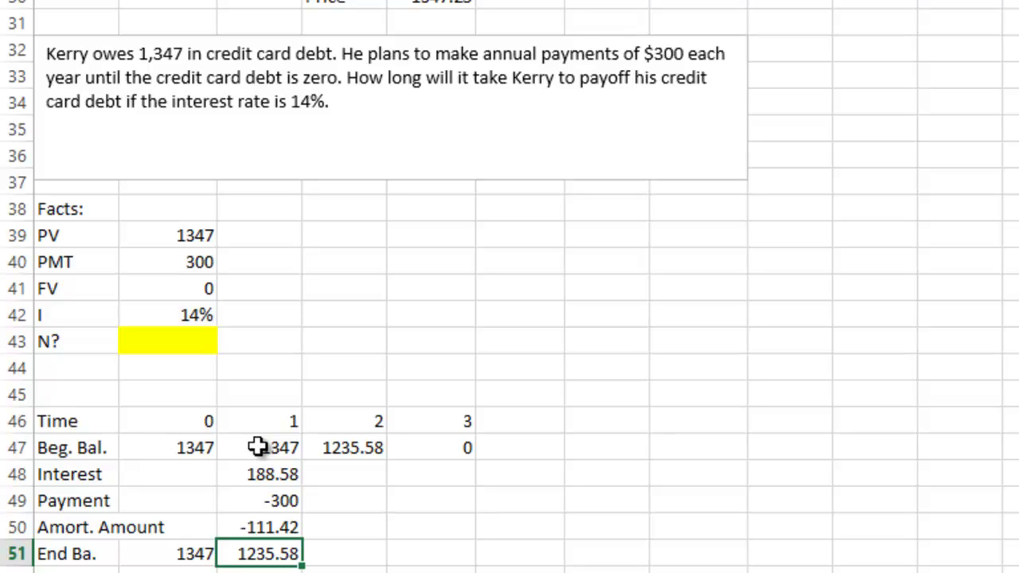
# Make the interest rate reference in C48 absolute as $B$42, and copy the interest formula to time 2 in D48
pyautogui.click(268, 476)
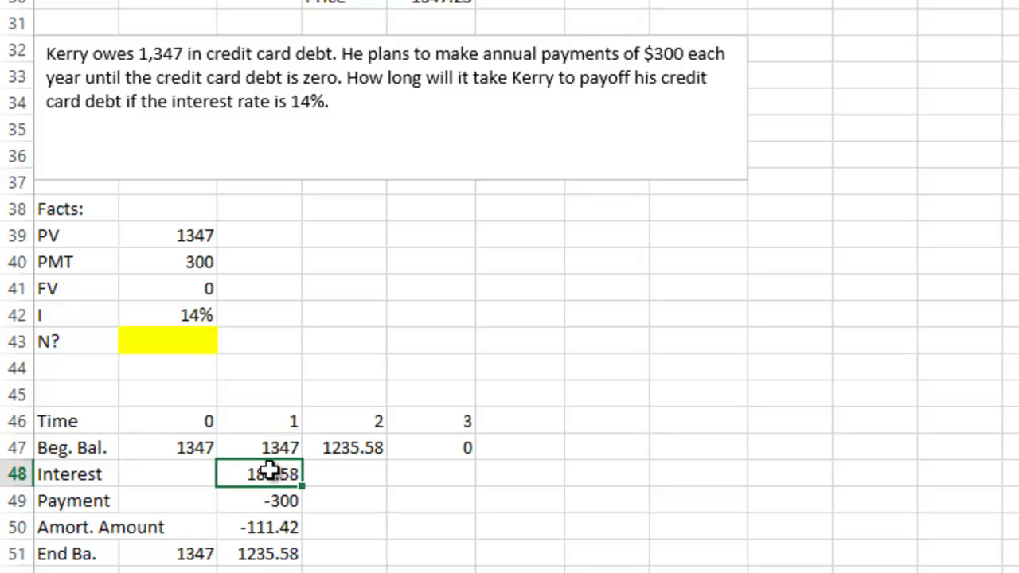
pyautogui.doubleClick(265, 472)
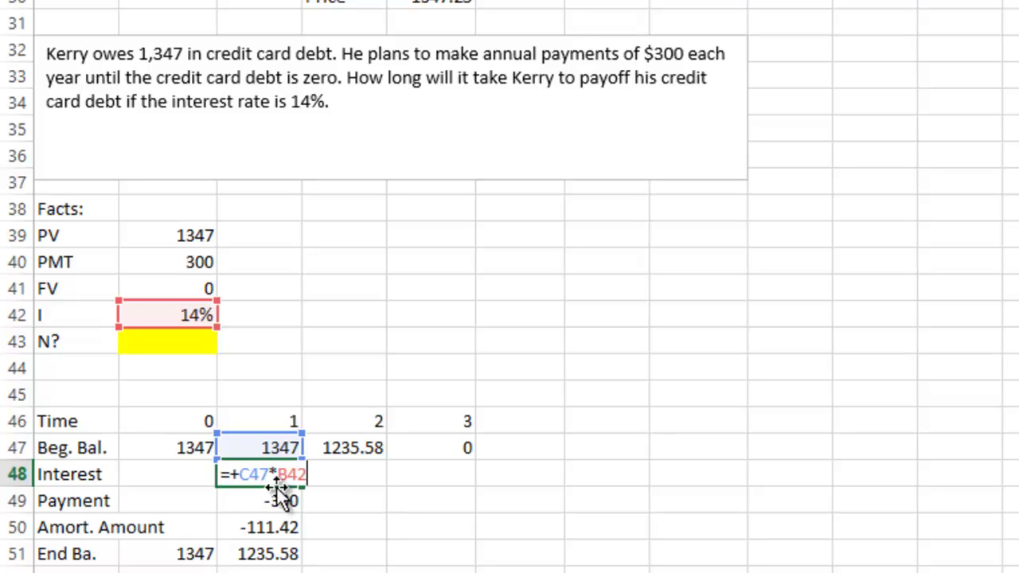
pyautogui.press('Return')
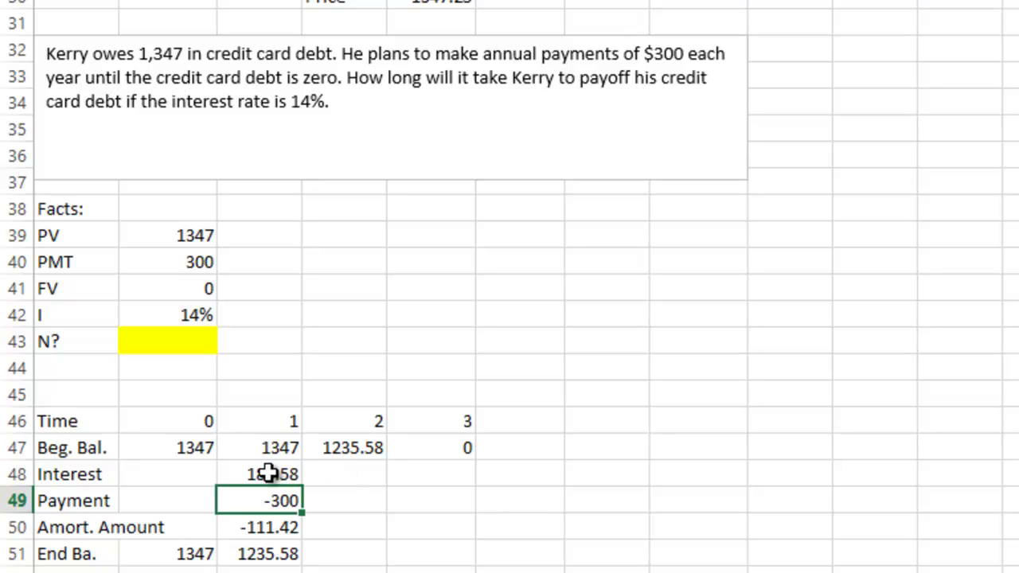
pyautogui.click(271, 475)
pyautogui.moveTo(312, 484); pyautogui.dragTo(357, 476)
pyautogui.doubleClick(358, 475)
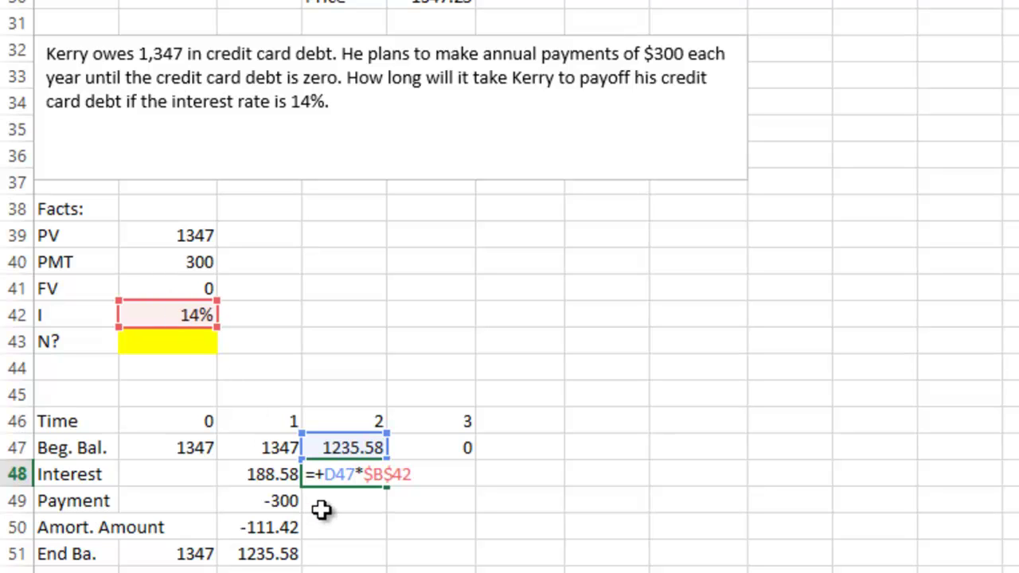
pyautogui.hotkey('ctrl', 'Return')
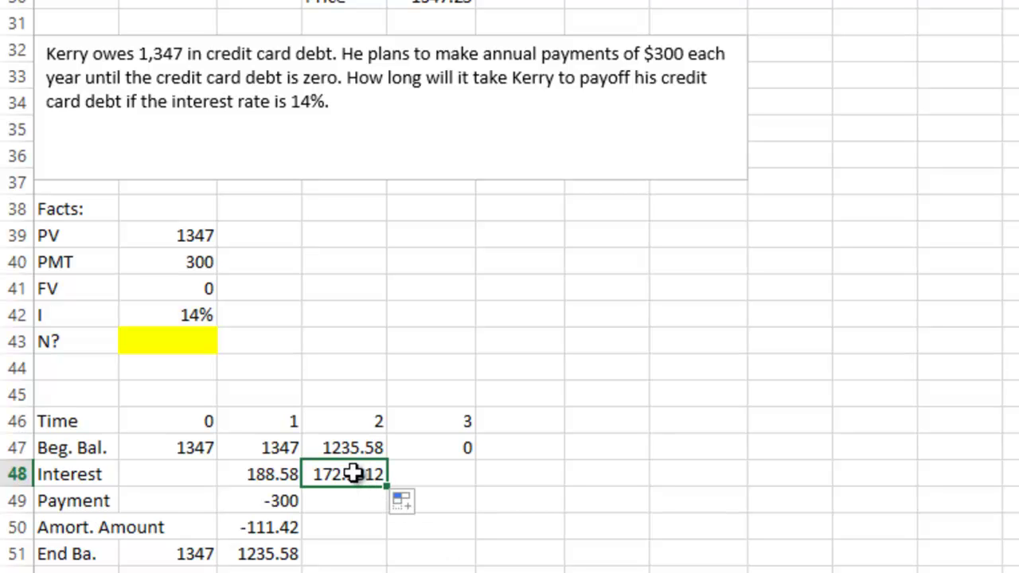
pyautogui.moveTo(351, 450); pyautogui.dragTo(348, 472)
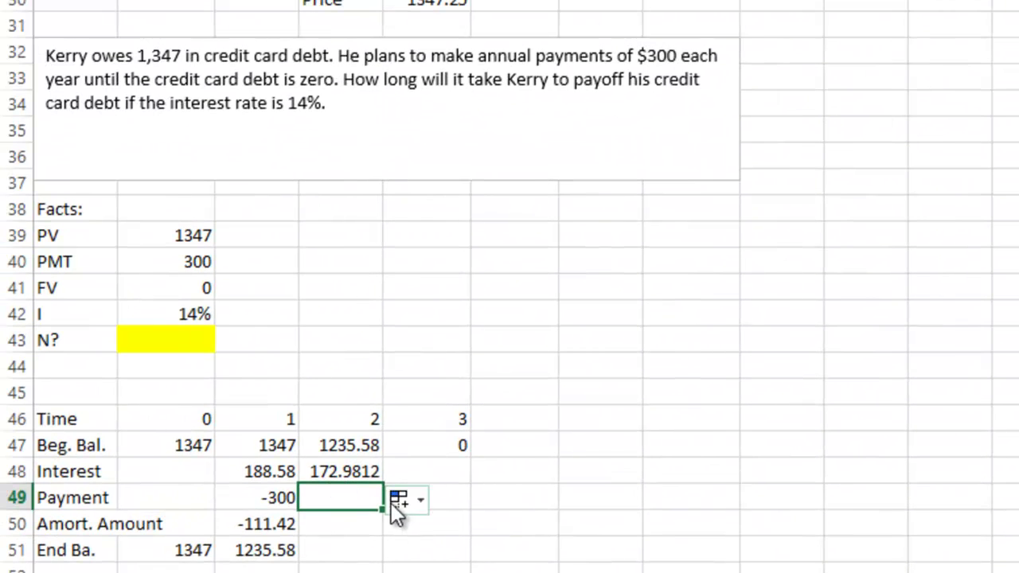
# Enter the time 2 payment in D49 as the negative of the PMT value, using the absolute reference $B$40
pyautogui.write('-B40')
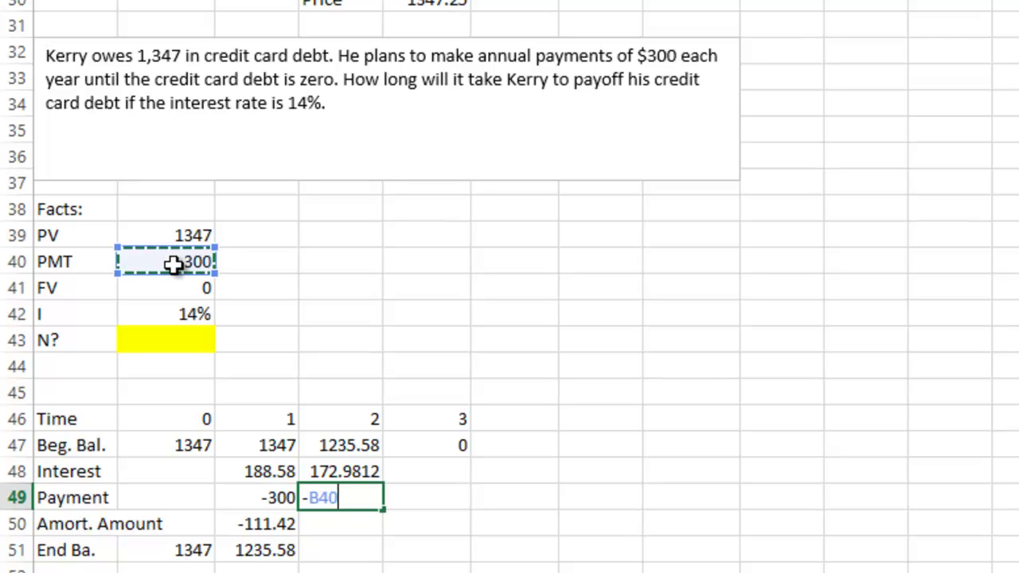
pyautogui.click(173, 266)
pyautogui.press('F4')
pyautogui.press('Return')
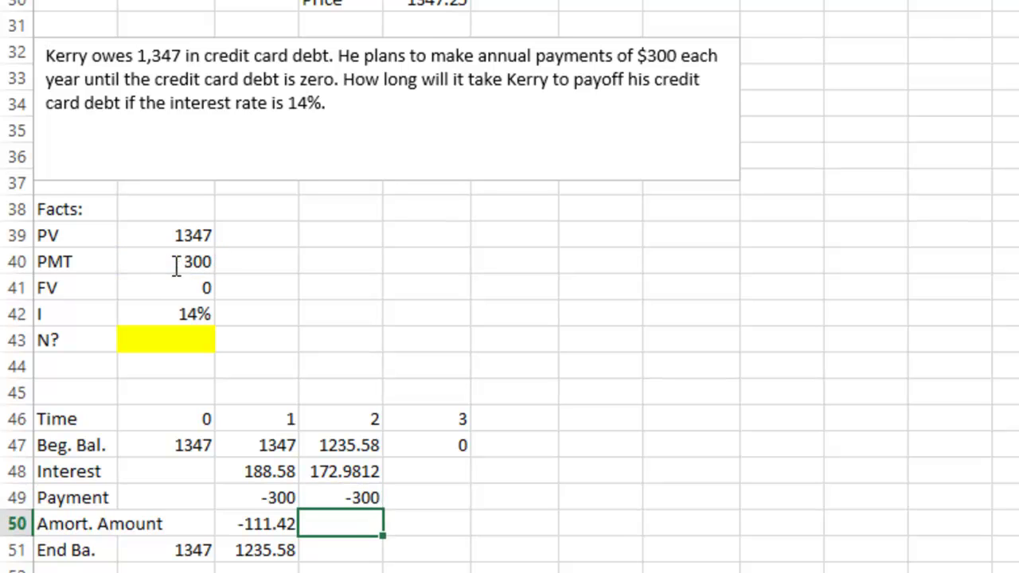
# Calculate the time 2 amortization amount in D50 as the payment D49 plus the interest D48
pyautogui.scroll(1, 270, 420)
pyautogui.scroll(-1, 271, 420)
pyautogui.click(342, 473)
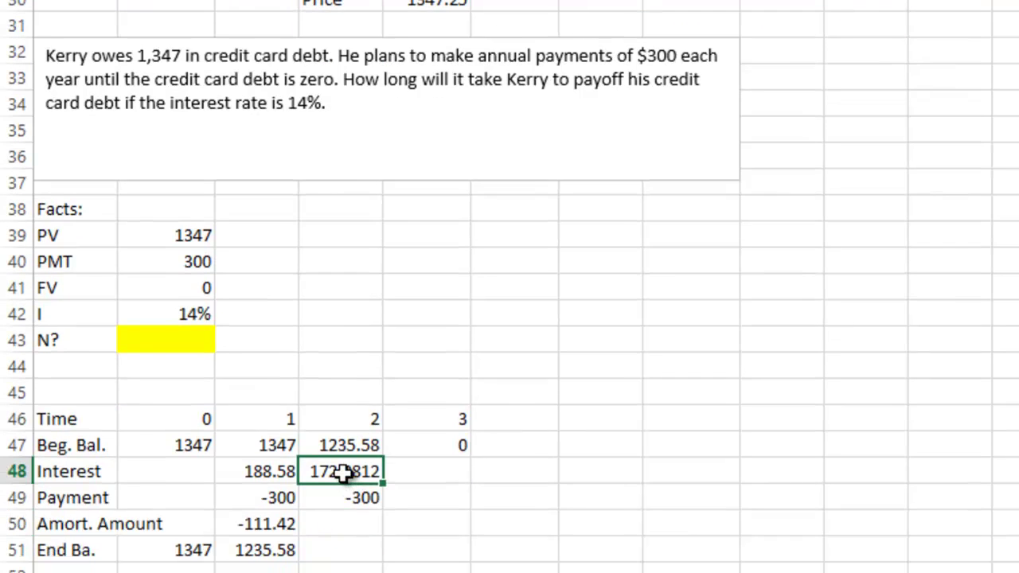
pyautogui.click(341, 499)
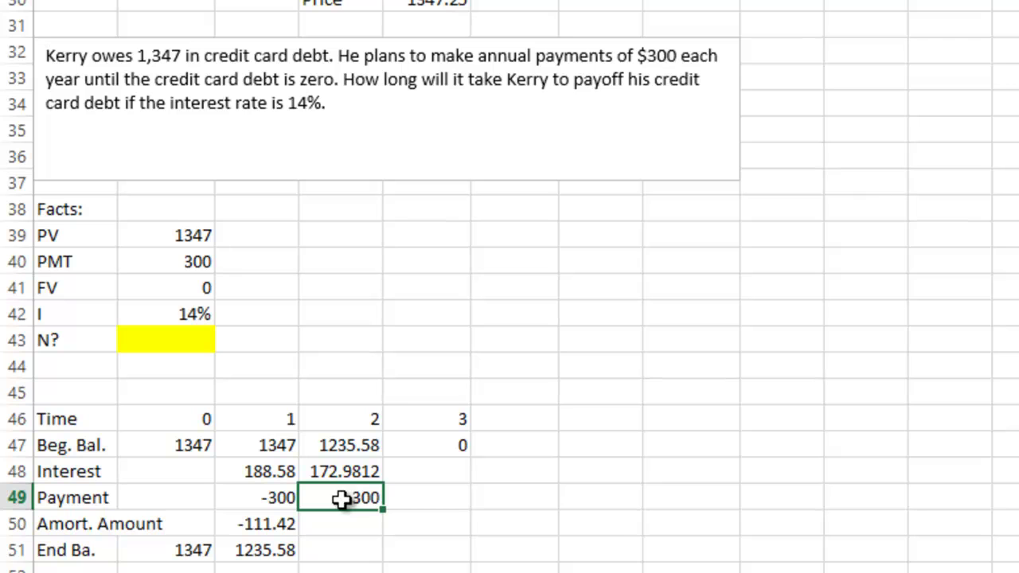
pyautogui.moveTo(341, 499); pyautogui.dragTo(342, 473)
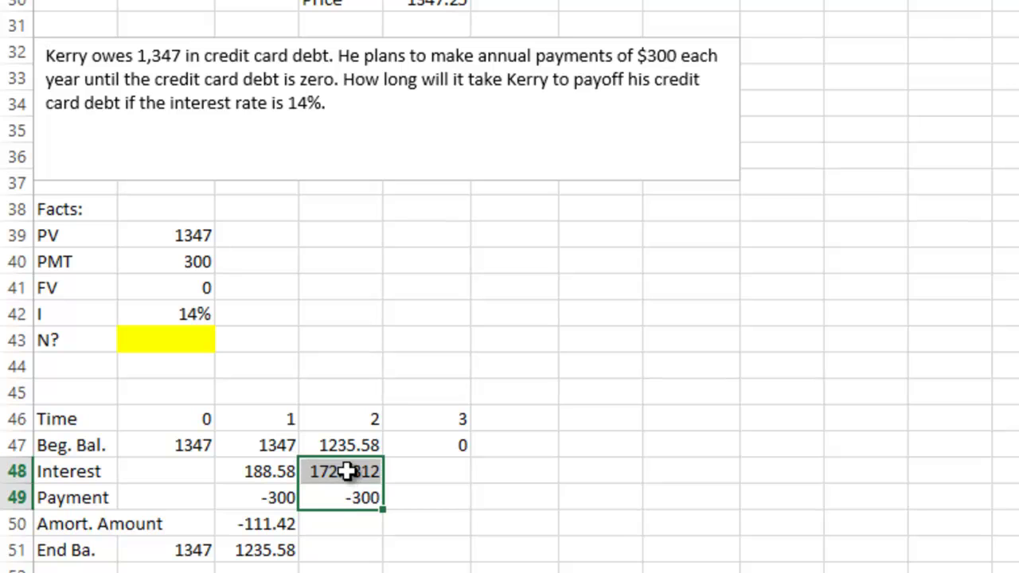
pyautogui.click(333, 524)
pyautogui.write('+')
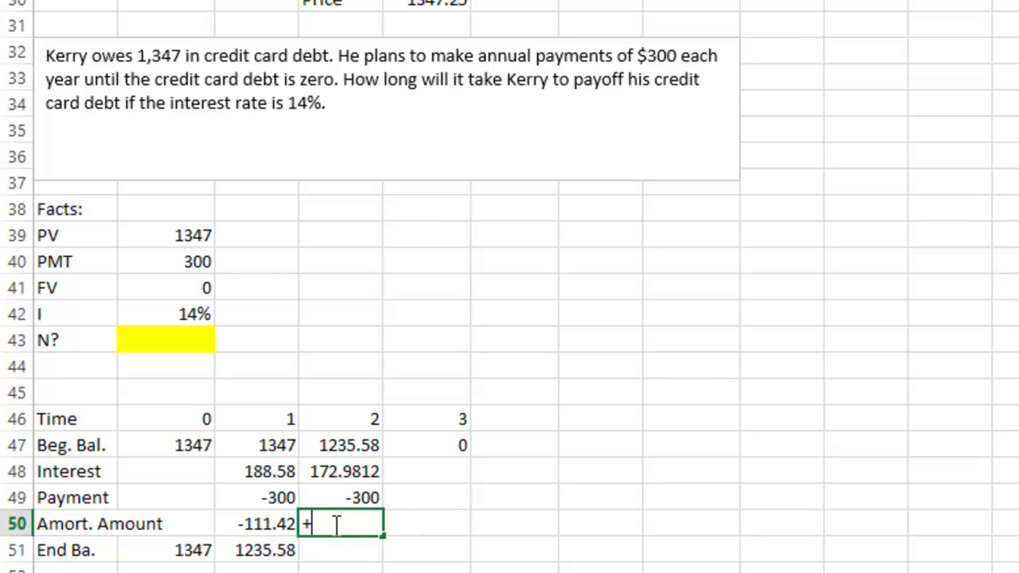
pyautogui.press('Up')
pyautogui.write('+')
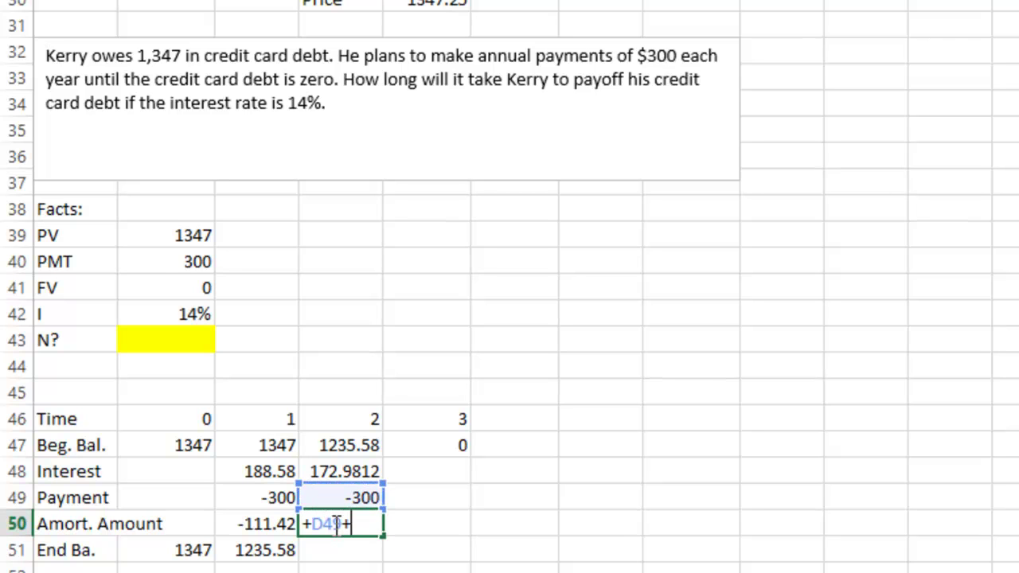
pyautogui.press('Up')
pyautogui.press('Up')
pyautogui.press('Up')
pyautogui.press('Down')
pyautogui.hotkey('ctrl', 'Return')
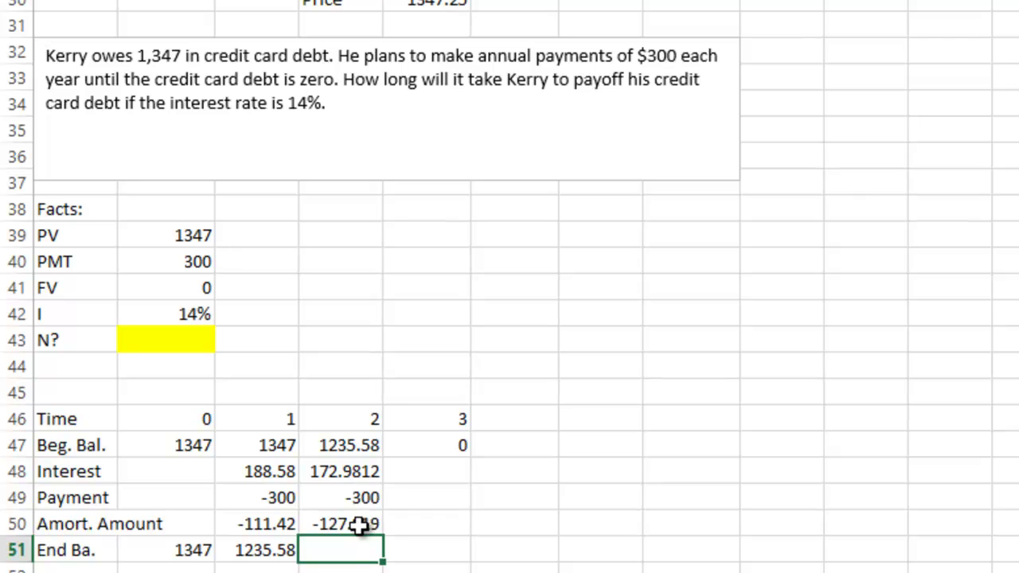
pyautogui.click(356, 523)
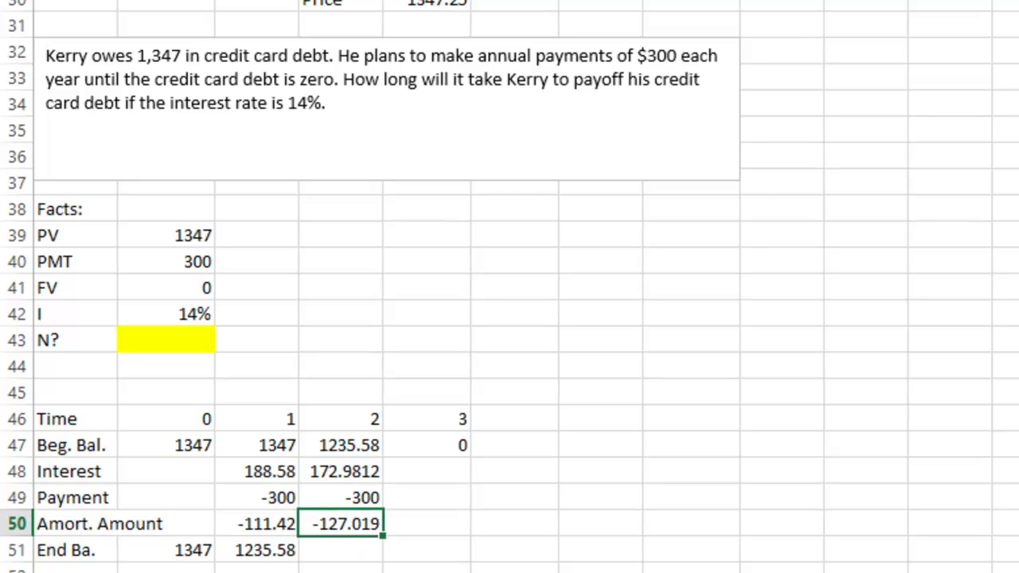
# Calculate the time 2 ending balance in D51 as the beginning balance D47 plus the amortization amount D50
pyautogui.click(338, 551)
pyautogui.write('+')
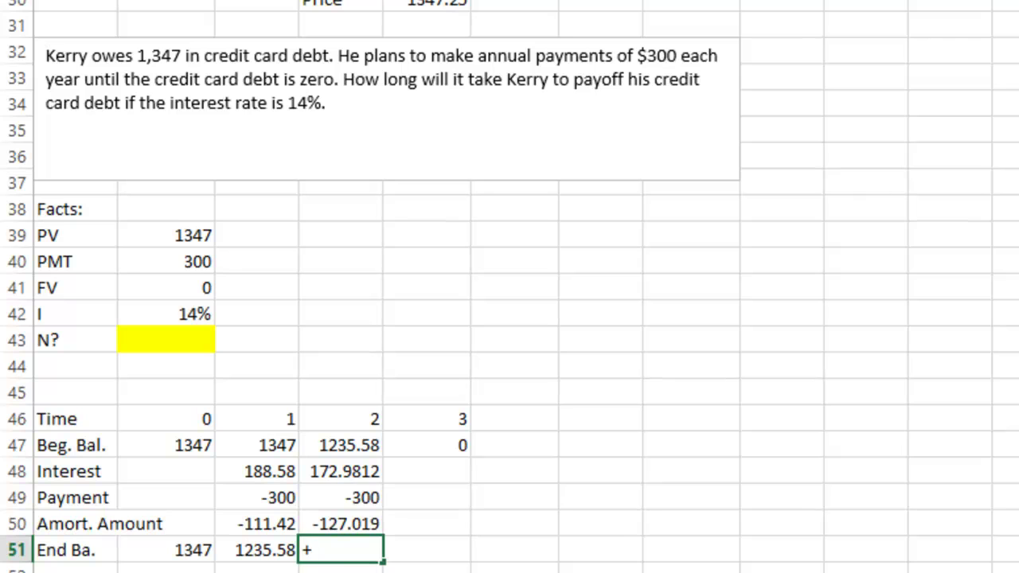
pyautogui.press('Up')
pyautogui.press('Up')
pyautogui.press('Up')
pyautogui.press('Up')
pyautogui.write('+')
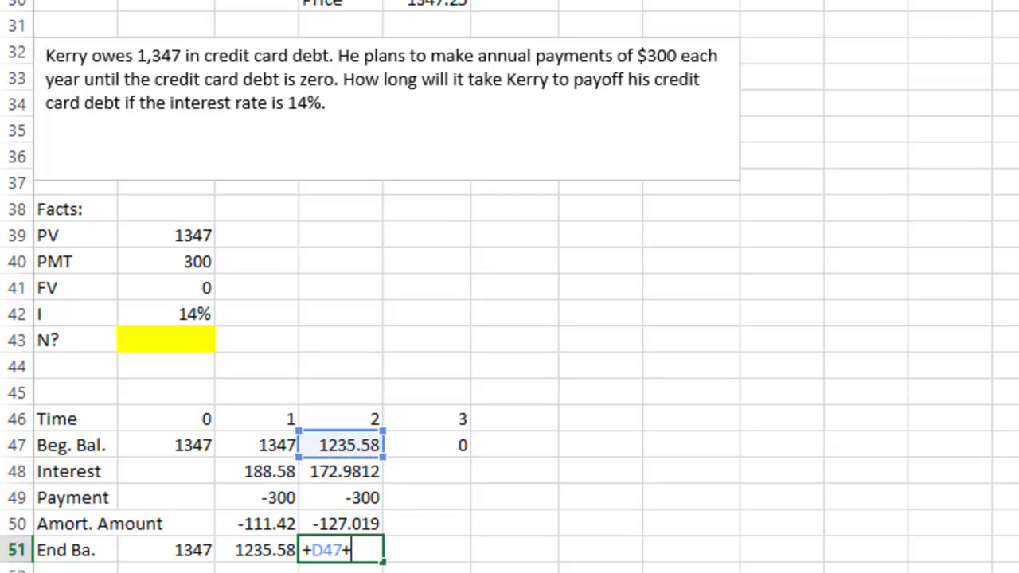
pyautogui.press('Up')
pyautogui.press('Return')
pyautogui.press('Up')
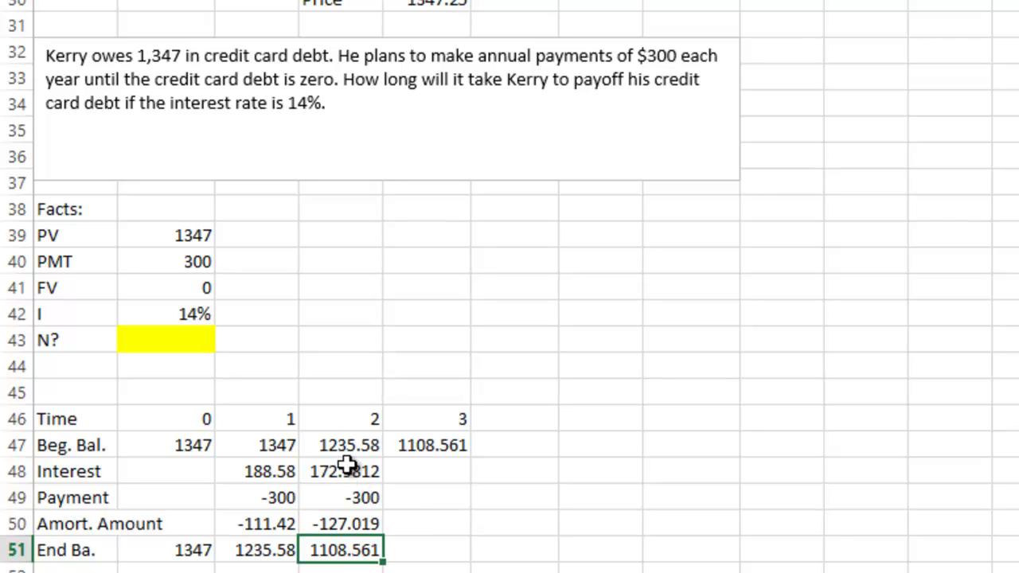
# Fill the time 2 column D46:D51 across the schedule through time 5, and check the time 5 ending balance
pyautogui.moveTo(348, 446); pyautogui.dragTo(348, 545)
pyautogui.moveTo(354, 422); pyautogui.dragTo(338, 564)
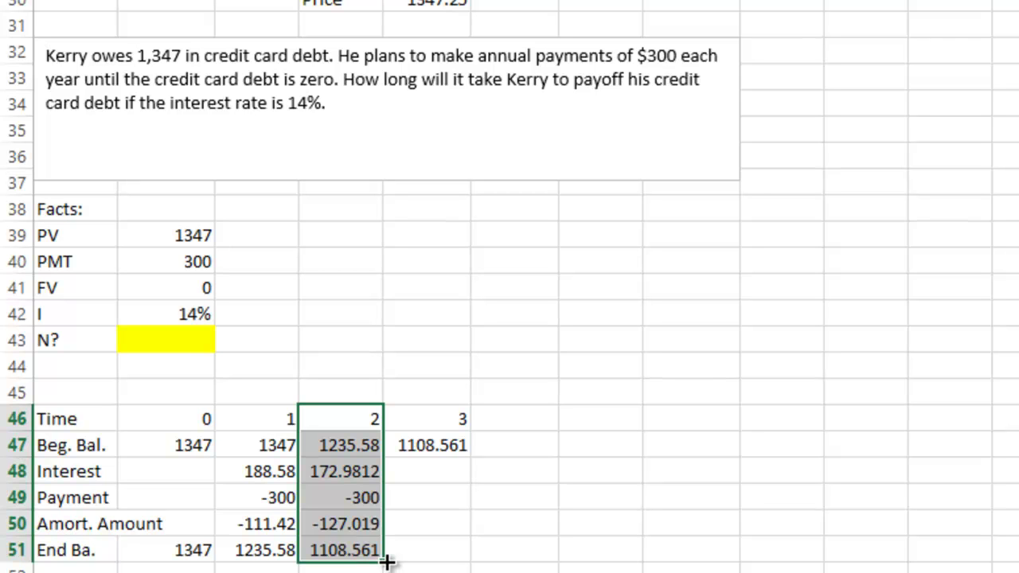
pyautogui.moveTo(386, 562); pyautogui.dragTo(617, 521)
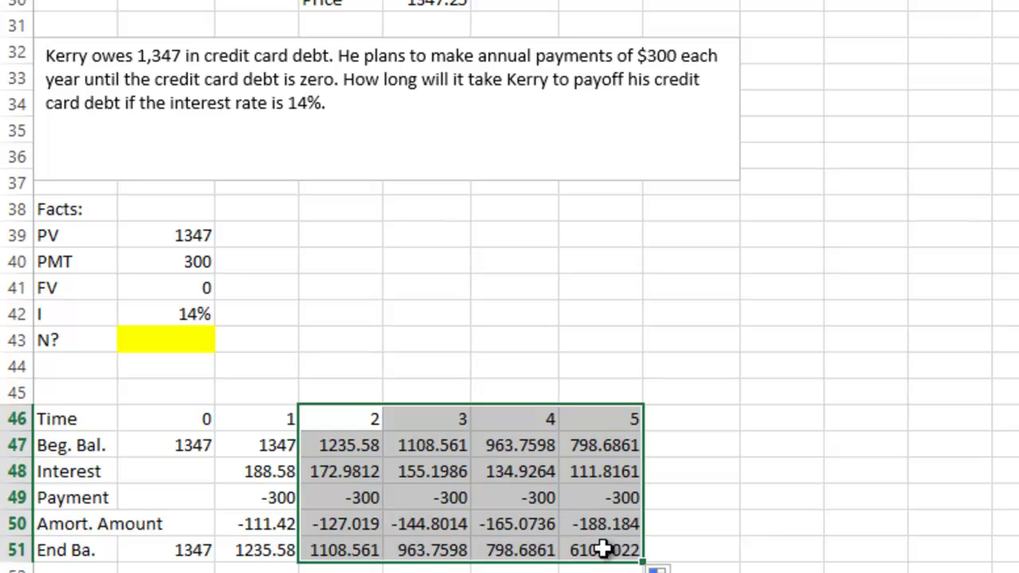
pyautogui.click(606, 551)
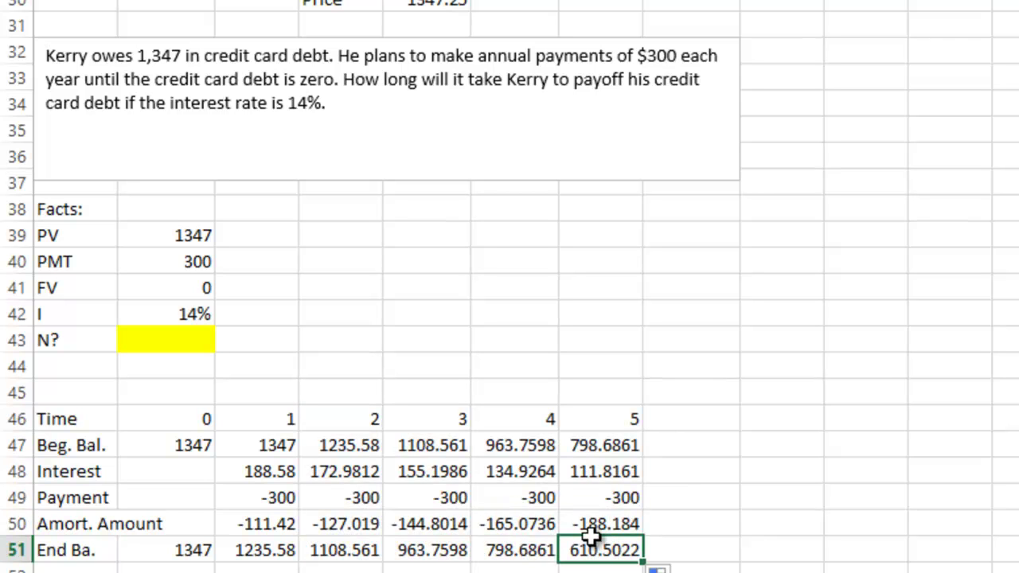
# Extend the schedule from the time 5 column through time 9, checking the ending balances at times 7 and 8
pyautogui.click(593, 416)
pyautogui.moveTo(616, 500); pyautogui.dragTo(811, 556)
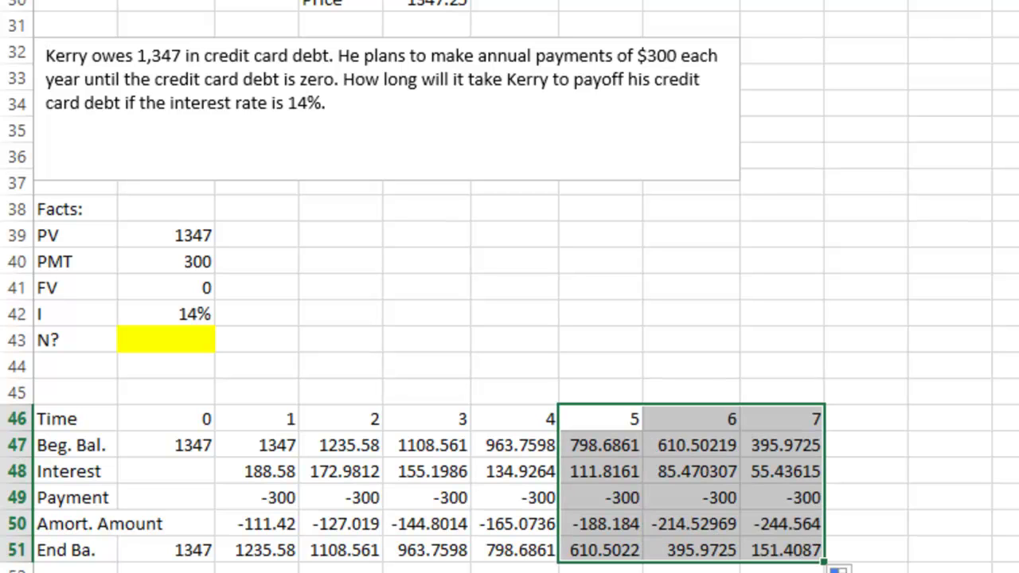
pyautogui.click(785, 549)
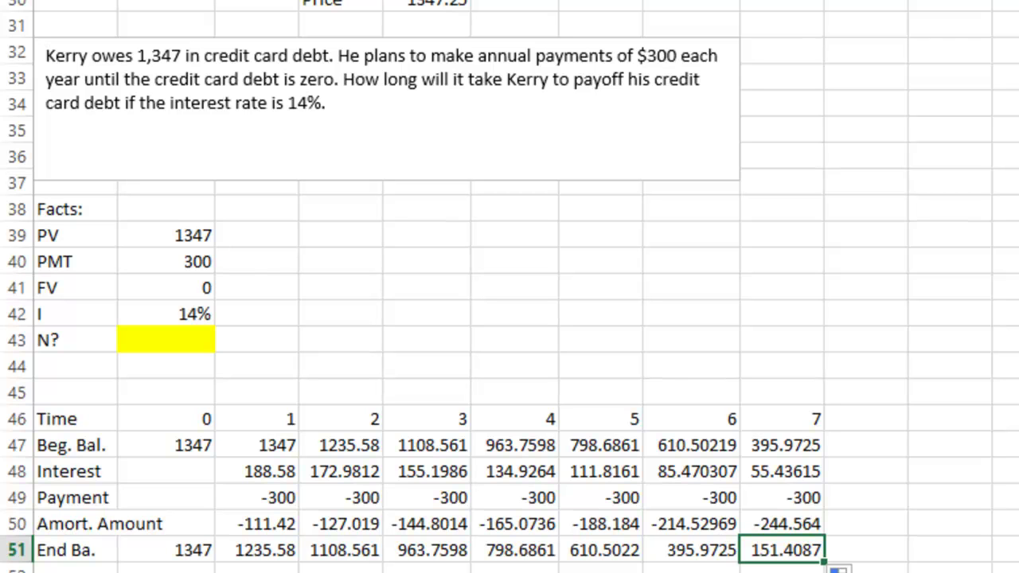
pyautogui.moveTo(777, 420); pyautogui.dragTo(956, 566)
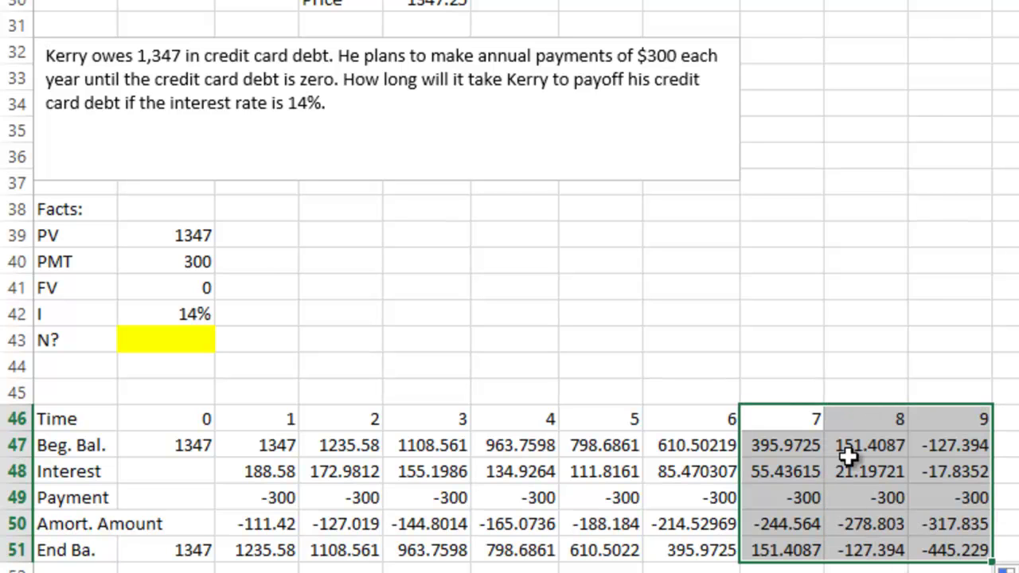
pyautogui.click(870, 549)
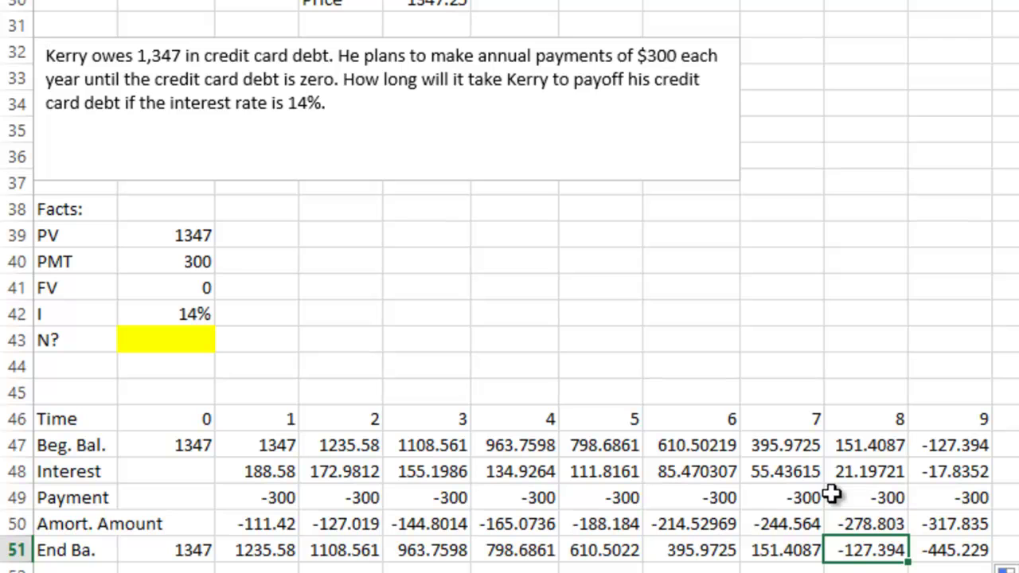
# Highlight times 7 and 8 in I46:J46 in yellow, and select the N answer cell B43
pyautogui.moveTo(804, 414); pyautogui.dragTo(871, 408)
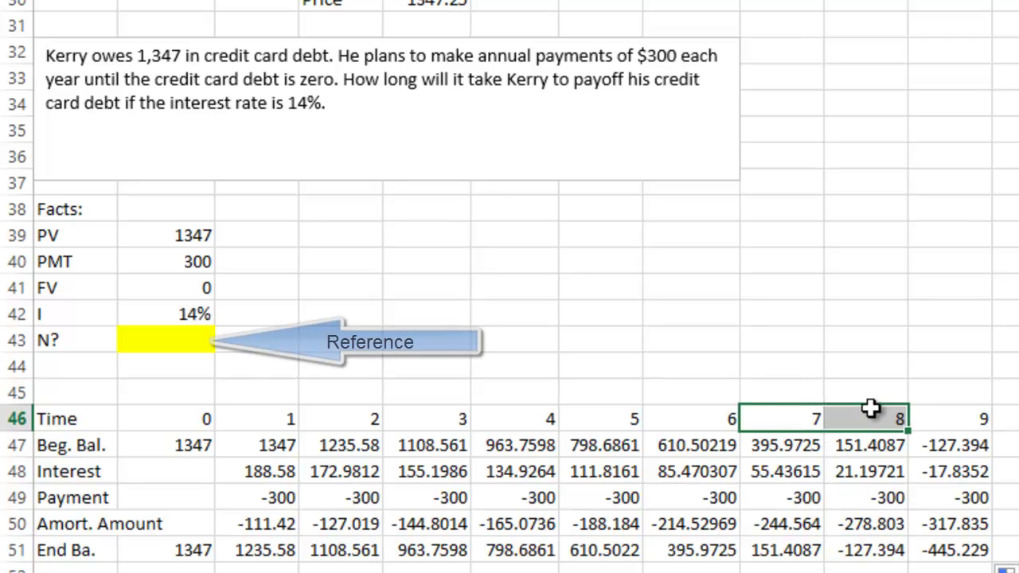
pyautogui.click(387, 2)
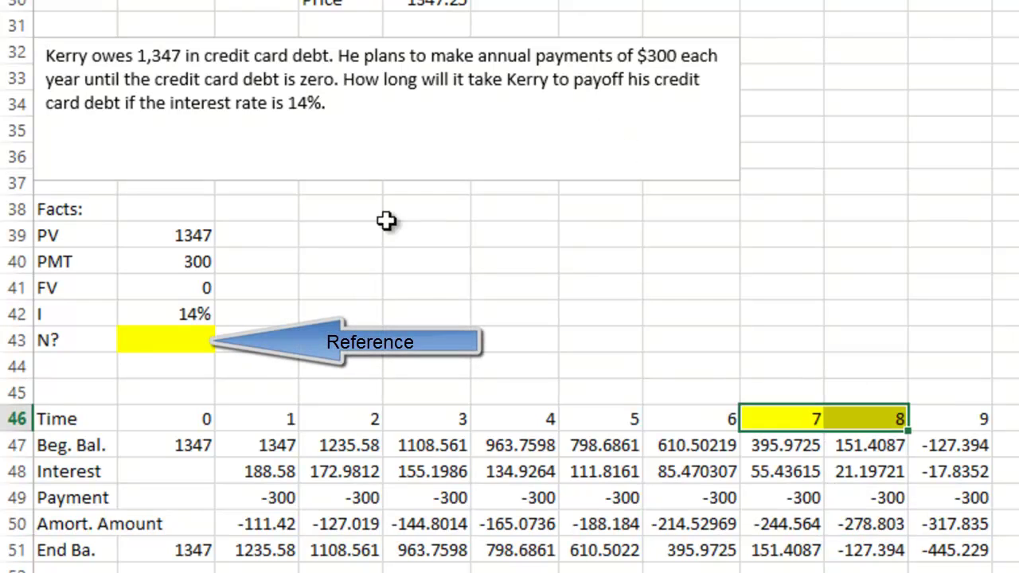
pyautogui.click(172, 352)
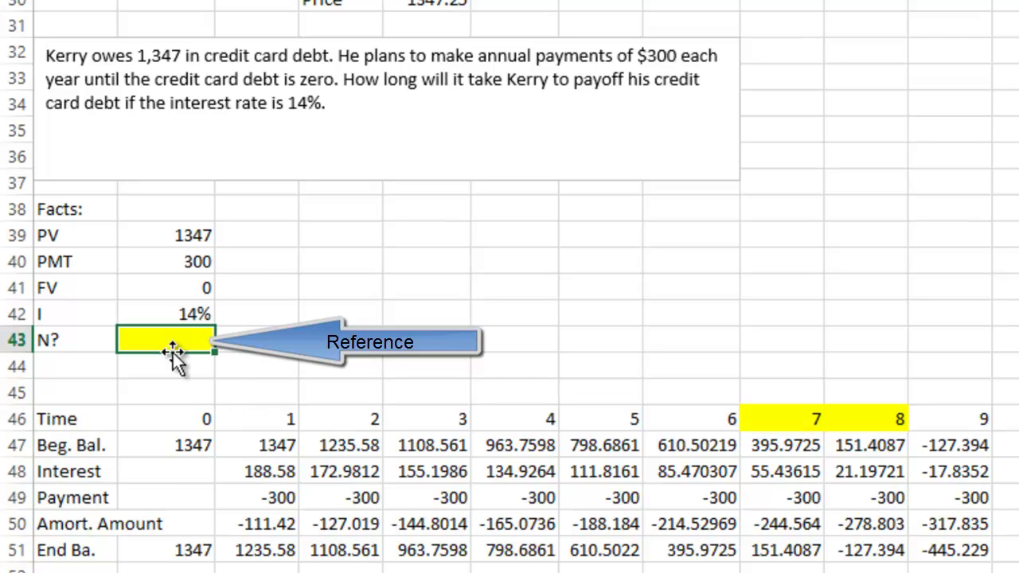
# Enter 8 as the N answer in B43 and label A44 as NPER
pyautogui.write('8')
pyautogui.press('Return')
pyautogui.press('Left')
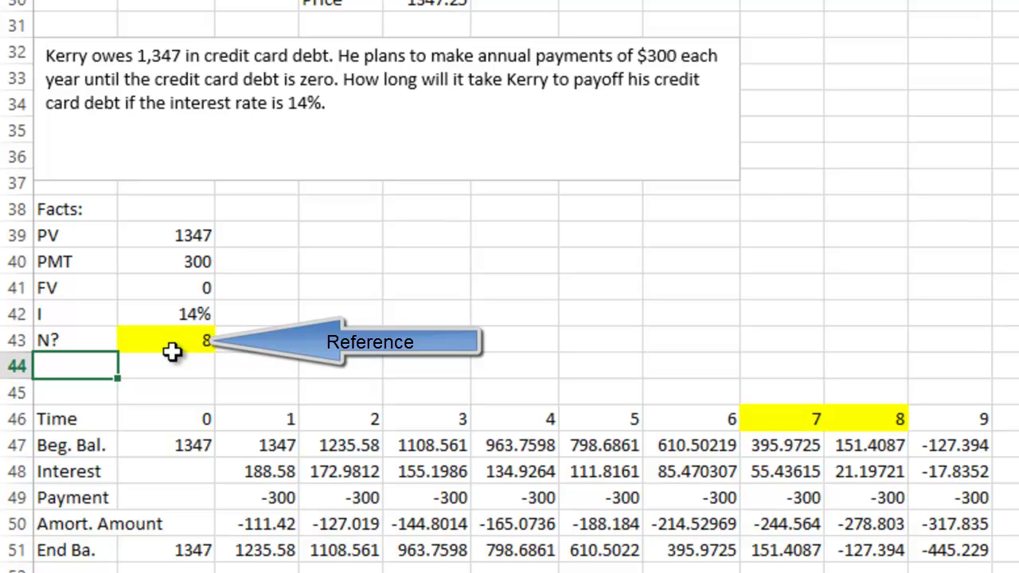
pyautogui.write('NPER')
# Calculate the number of periods in B44 with =NPER(B42,-B40,B39,0), using the rate, negative payment and present value cells
pyautogui.click(175, 362)
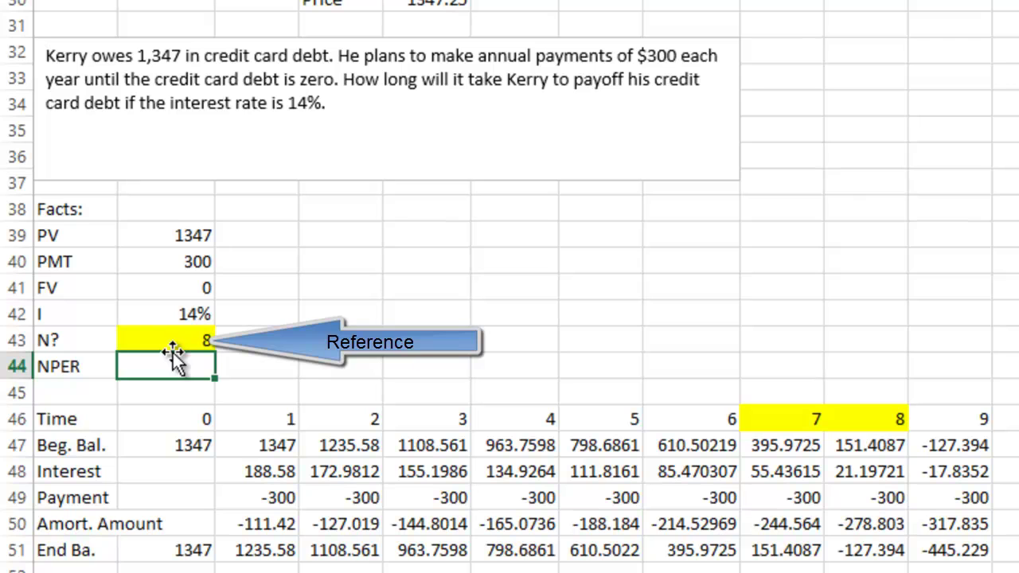
pyautogui.write('=')
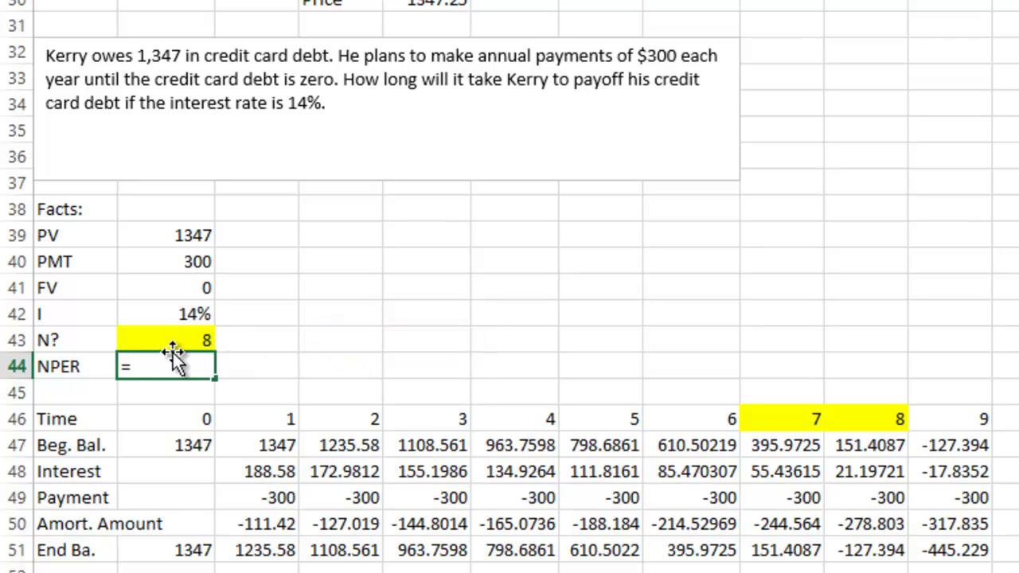
pyautogui.write('np')
pyautogui.press('BackSpace')
pyautogui.write('nper(')
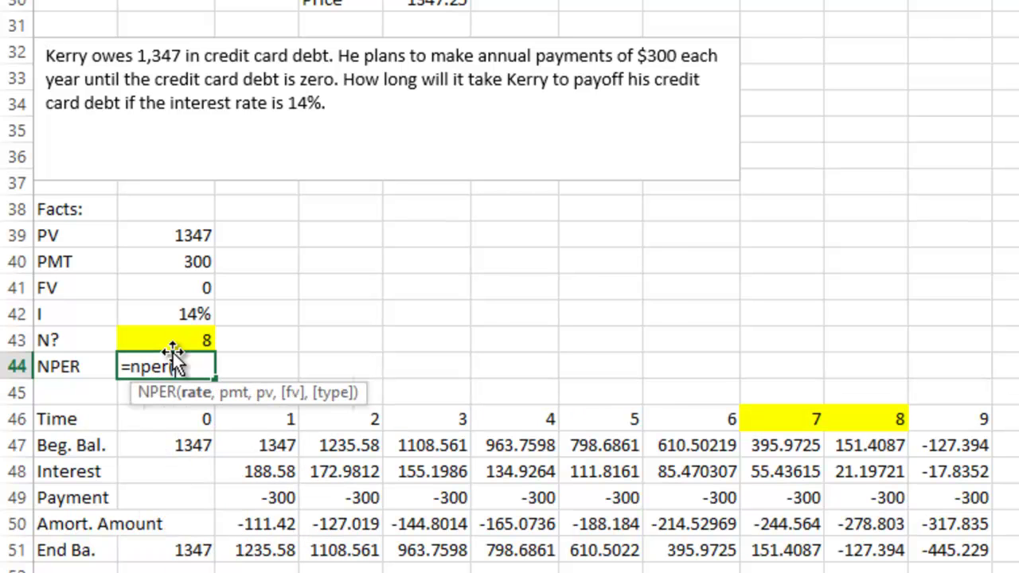
pyautogui.click(175, 310)
pyautogui.write(',')
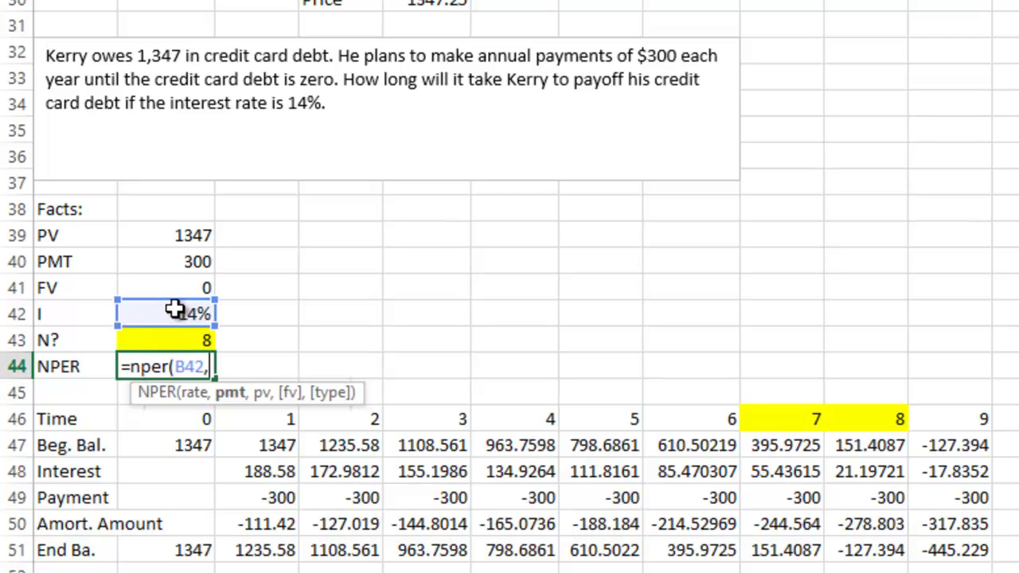
pyautogui.write('-')
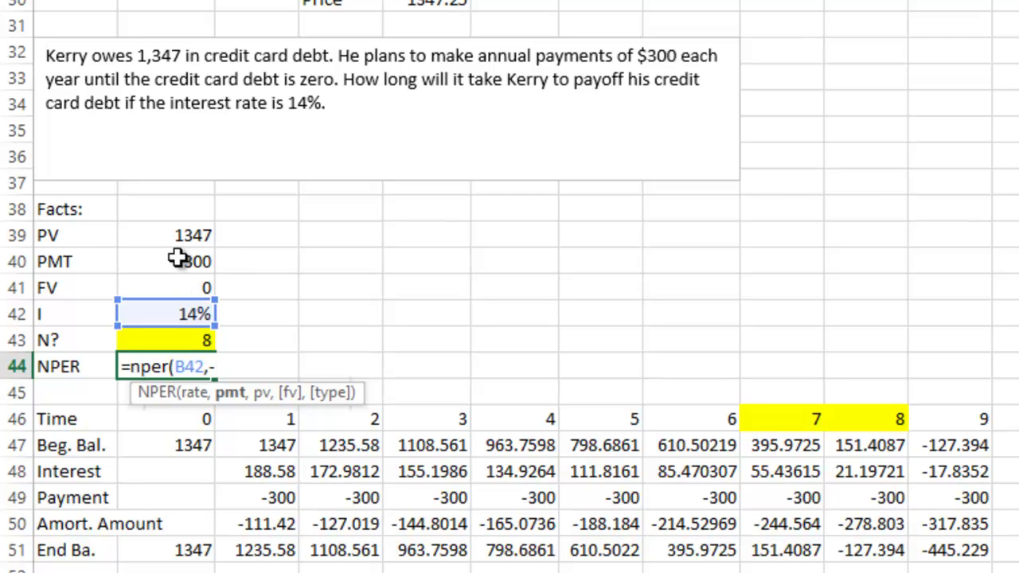
pyautogui.click(178, 258)
pyautogui.write(',')
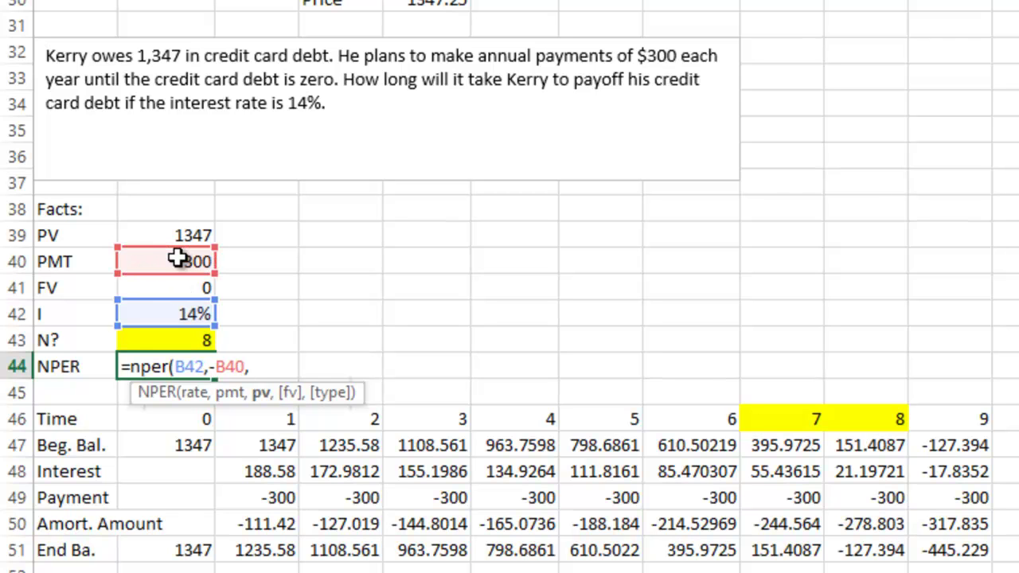
pyautogui.click(177, 232)
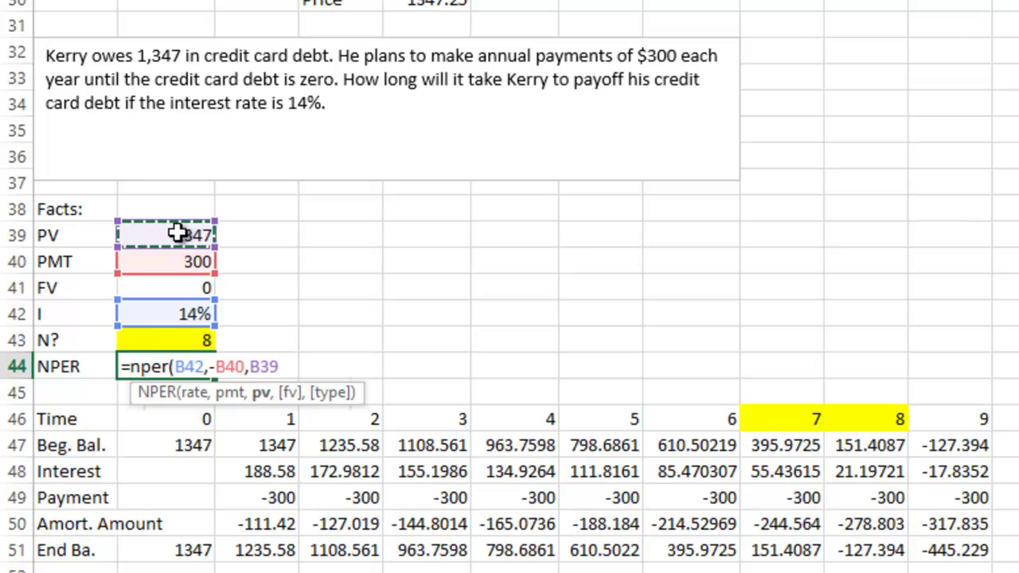
pyautogui.write(',0)')
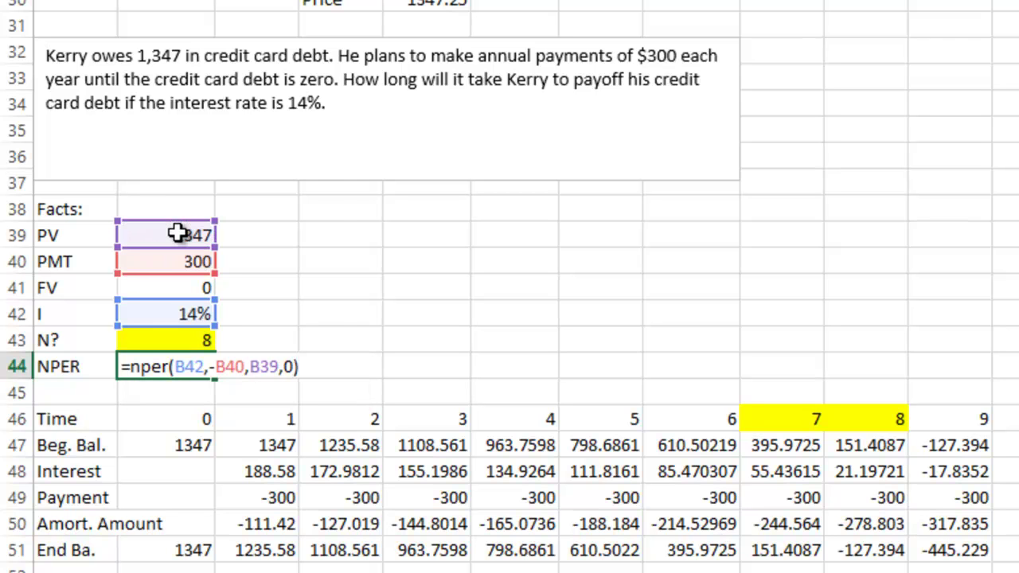
pyautogui.press('Return')
pyautogui.press('Up')
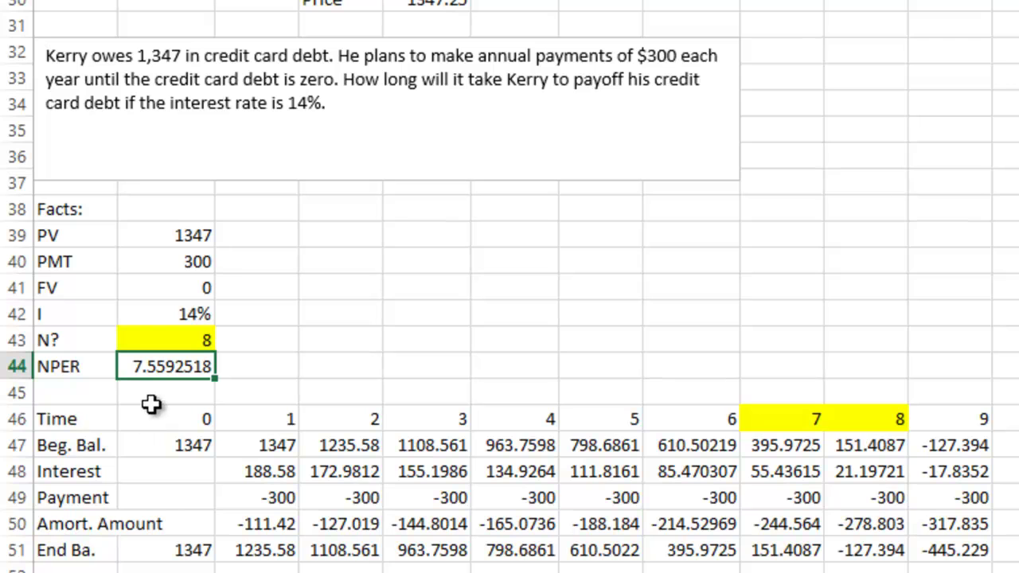
# Decrease the decimals shown in the NPER result cell B44 until it displays a whole number
pyautogui.hotkey('alt', 'h')
pyautogui.press('9')
pyautogui.hotkey('alt', 'h')
pyautogui.press('9')
pyautogui.hotkey('alt', 'h')
pyautogui.press('9')
pyautogui.hotkey('alt', 'h')
pyautogui.press('9')
pyautogui.hotkey('alt', 'h')
pyautogui.press('9')
pyautogui.hotkey('alt', 'h')
pyautogui.press('9')
pyautogui.hotkey('alt', 'h')
pyautogui.press('9')
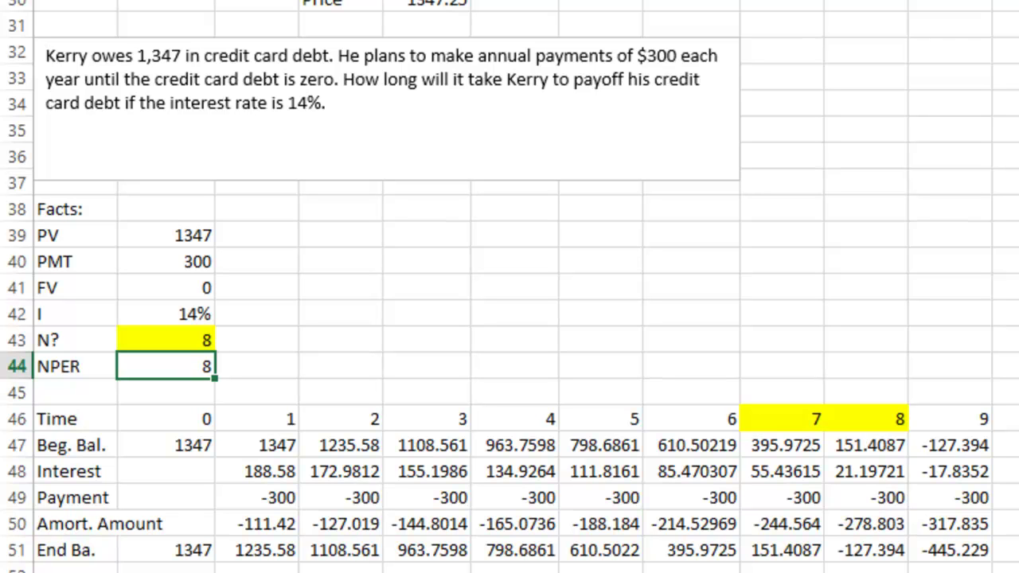